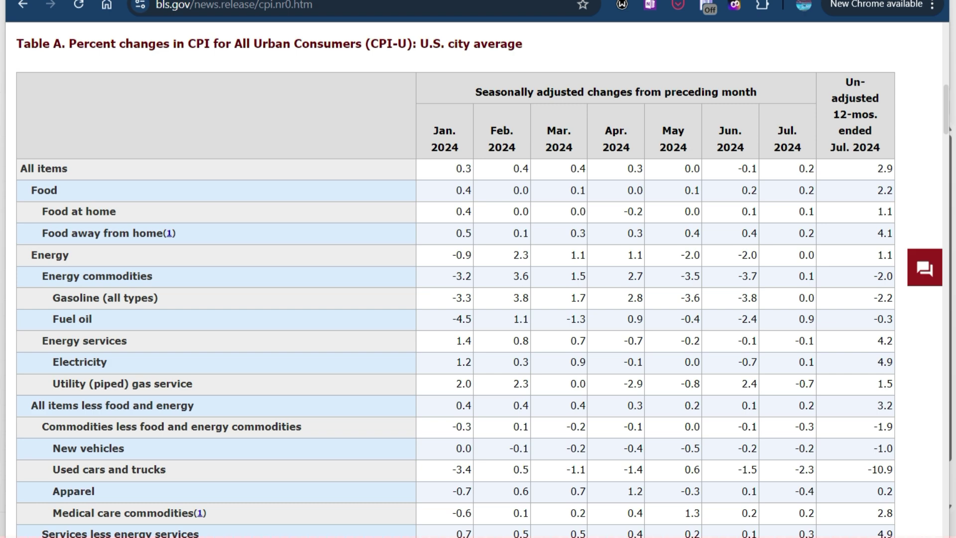
# - Copy the whole of Table A with the CPI percent changes from the BLS page and paste it into the Excel sheet at A1
pyautogui.moveTo(154, 85); pyautogui.dragTo(891, 369)
pyautogui.scroll(-4, 387, 216)
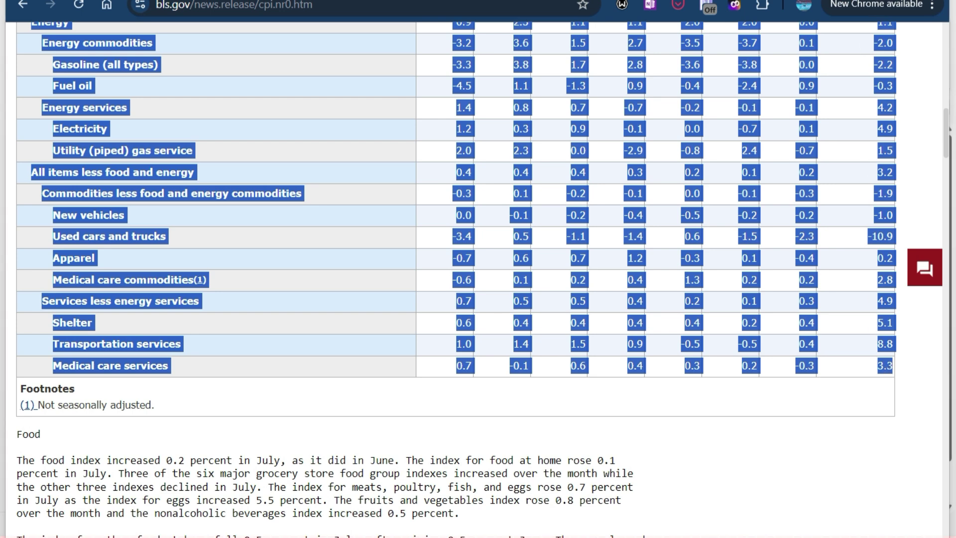
pyautogui.hotkey('alt', 'Tab')
pyautogui.hotkey('ctrl', 'v')
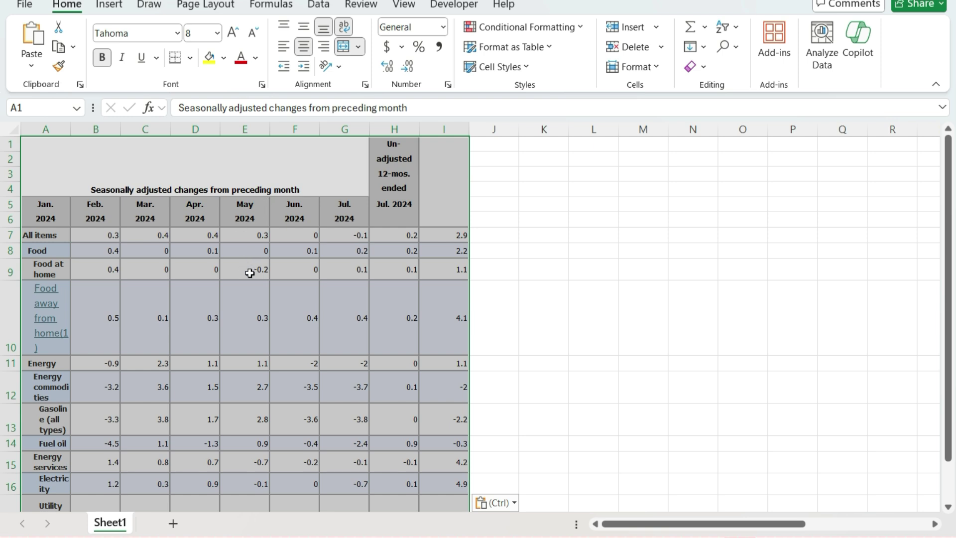
pyautogui.click(56, 211)
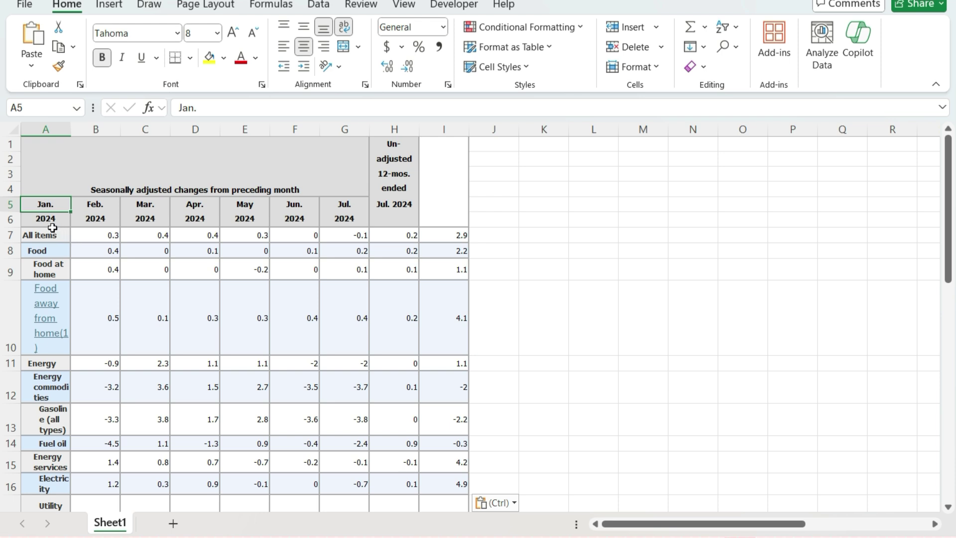
# - Enter =A7 in cell K7 and fill it down column K through row 27 to repeat the category labels
pyautogui.click(551, 238)
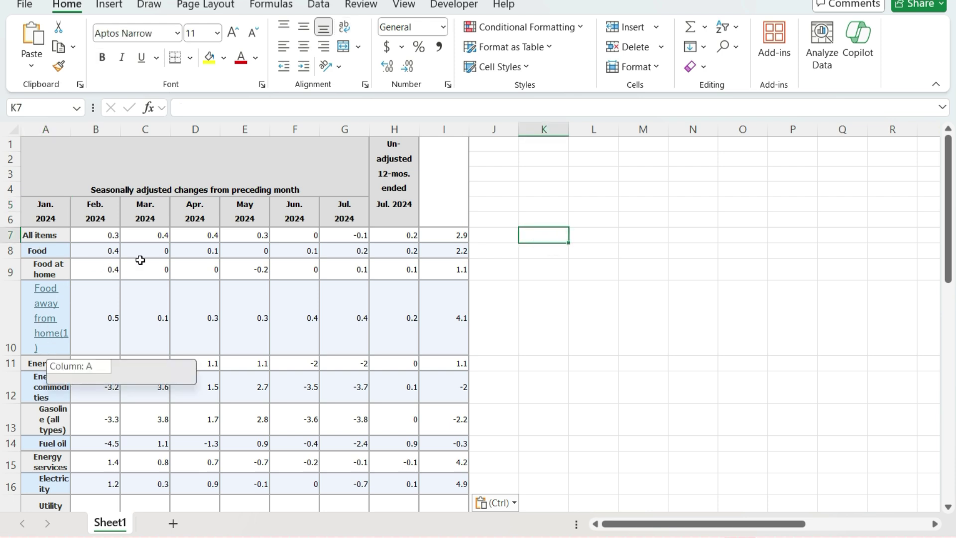
pyautogui.write('=')
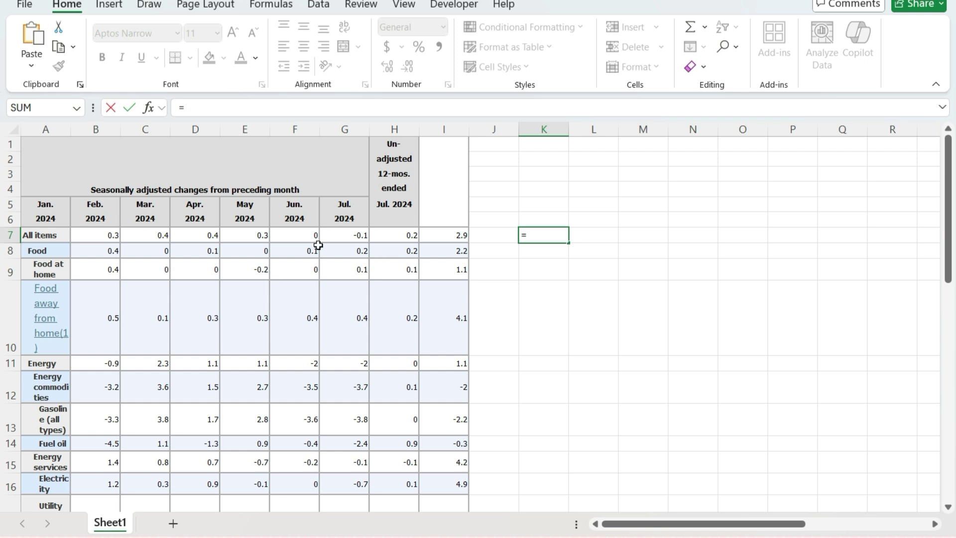
pyautogui.click(61, 235)
pyautogui.press('Return')
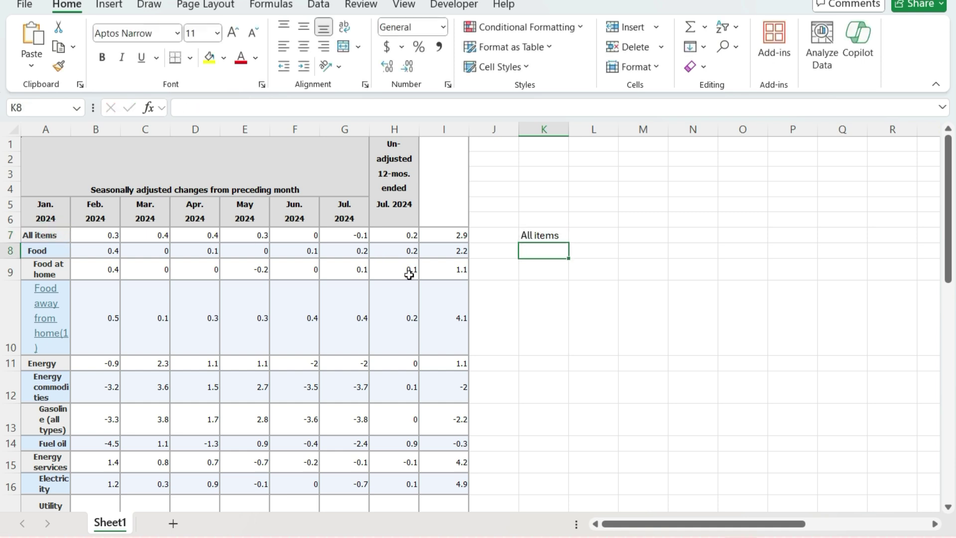
pyautogui.click(565, 237)
pyautogui.moveTo(569, 244); pyautogui.dragTo(534, 447)
pyautogui.scroll(7, 575, 303)
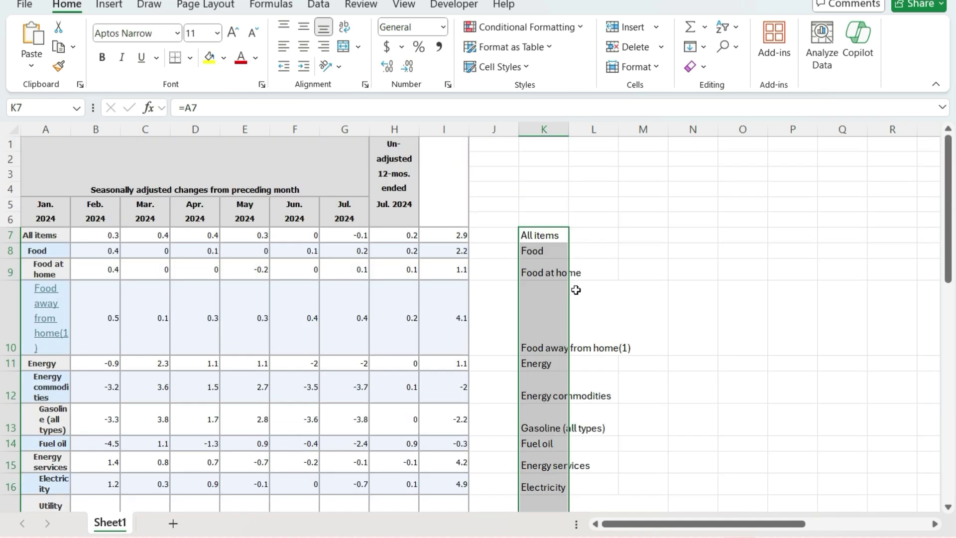
# - Extend the K7 formula across to column S and fill that row down through row 27
pyautogui.click(553, 235)
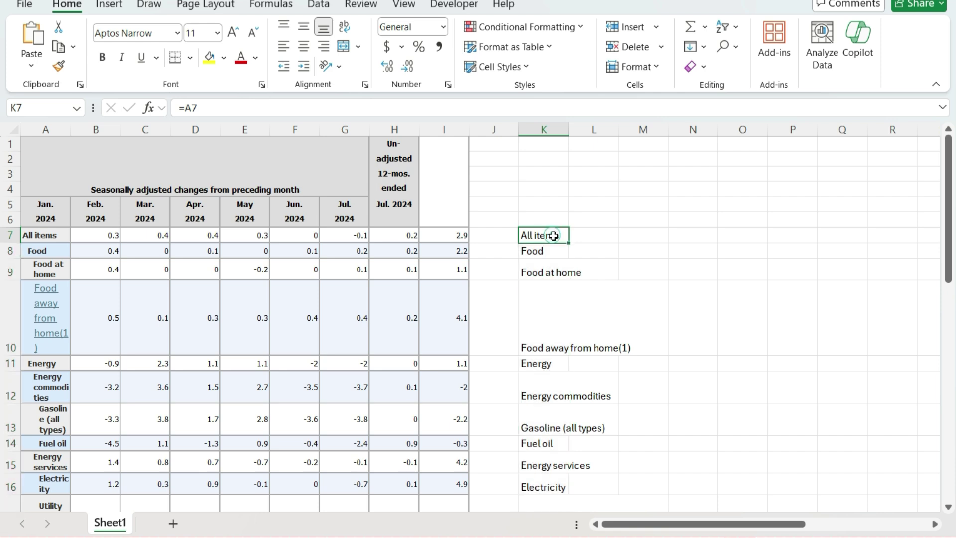
pyautogui.moveTo(569, 243); pyautogui.dragTo(897, 247)
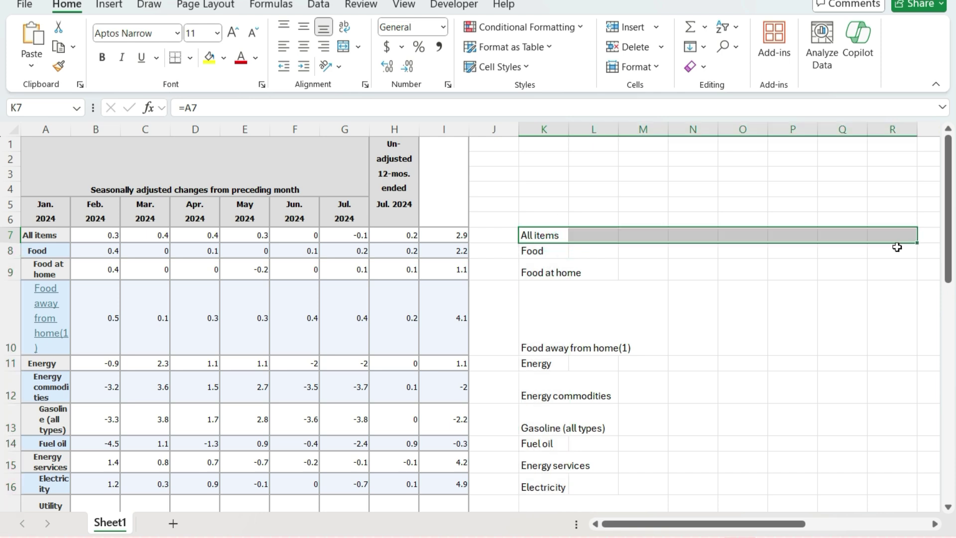
pyautogui.click(935, 524)
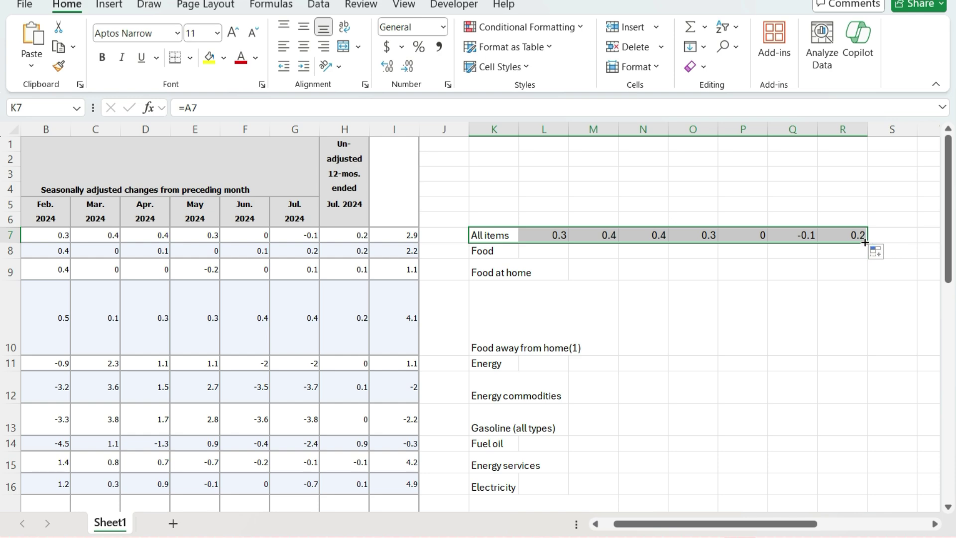
pyautogui.moveTo(867, 243); pyautogui.dragTo(905, 486)
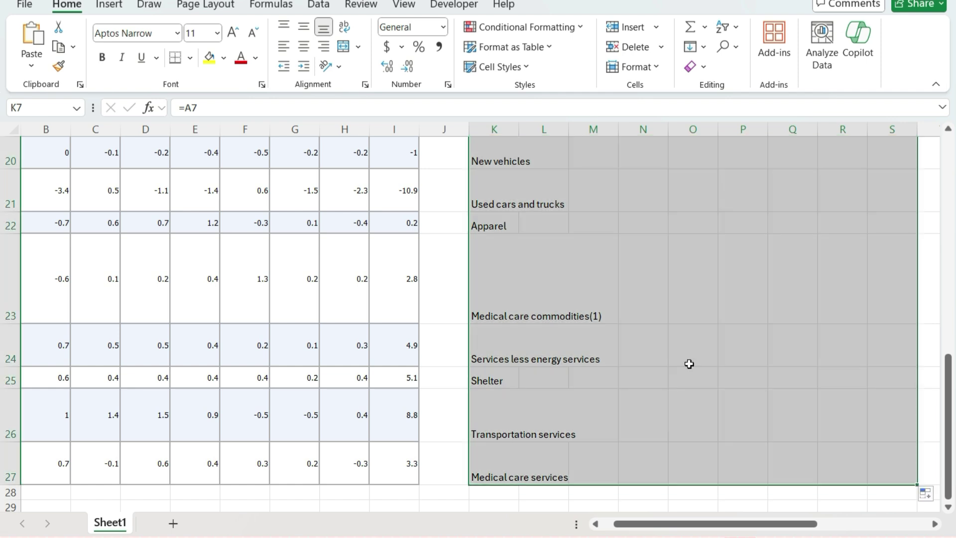
pyautogui.scroll(7, 594, 297)
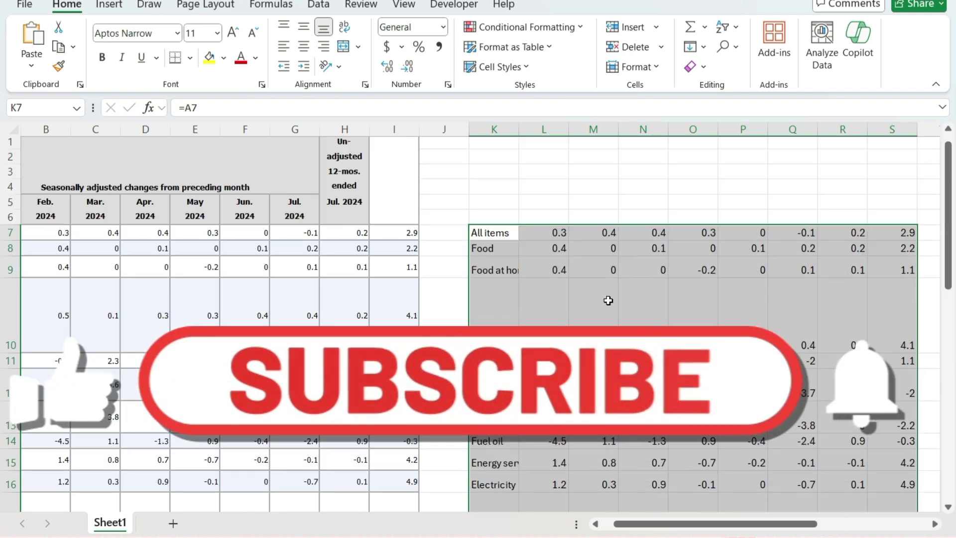
# - Enter =DATEVALUE(A5&" "&A6) in L6 to combine the January month and year cells into a date
pyautogui.click(551, 220)
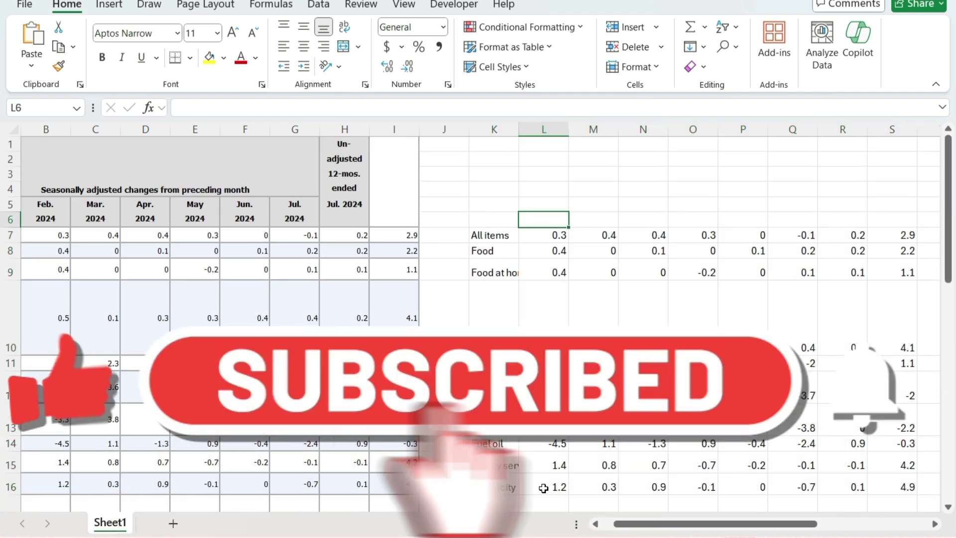
pyautogui.moveTo(616, 524); pyautogui.dragTo(603, 524)
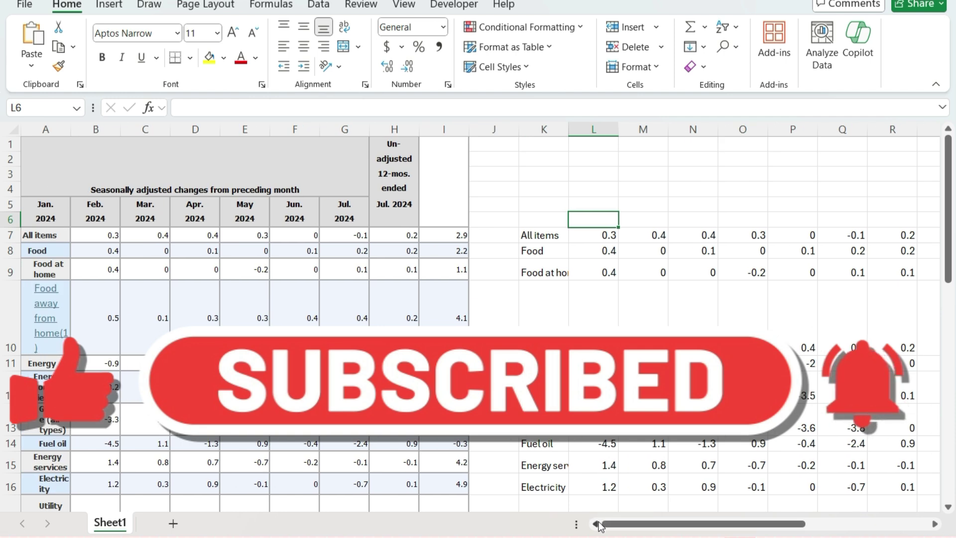
pyautogui.write('=')
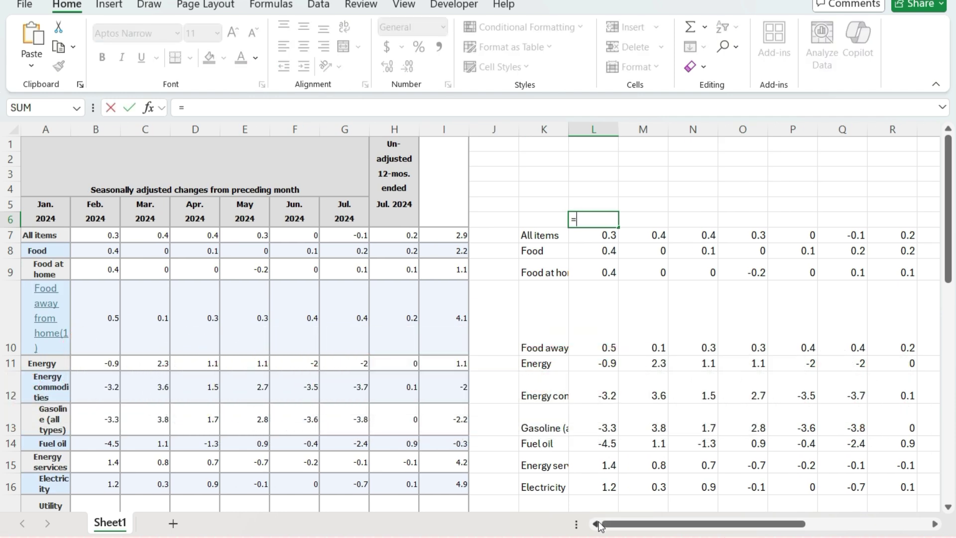
pyautogui.write('datevelu')
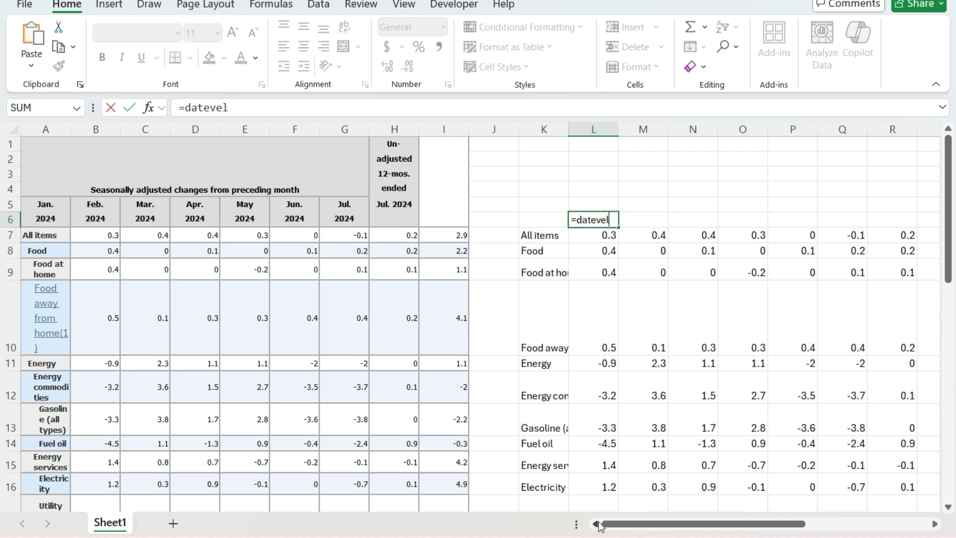
pyautogui.press('BackSpace')
pyautogui.press('BackSpace')
pyautogui.press('BackSpace')
pyautogui.write('alue(')
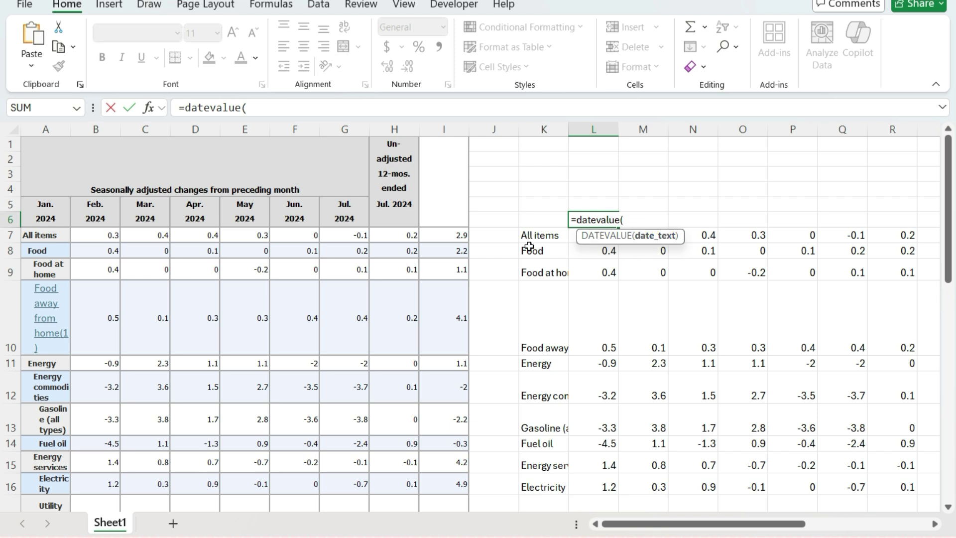
pyautogui.click(53, 206)
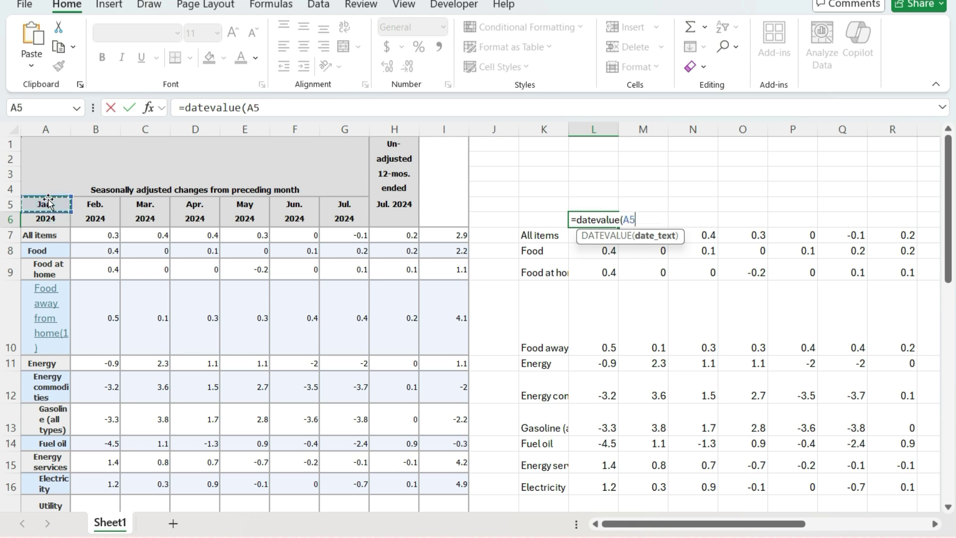
pyautogui.write('&')
pyautogui.write('" "&')
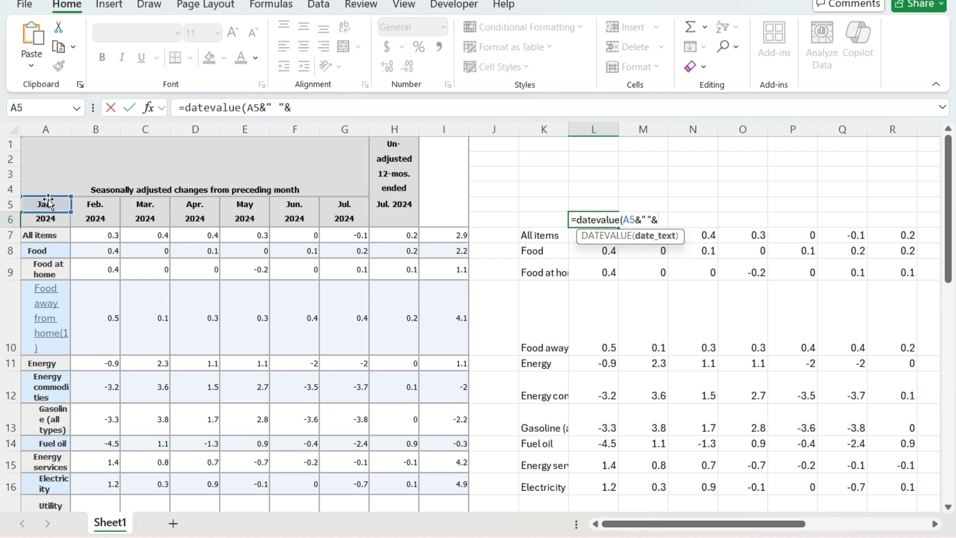
pyautogui.click(49, 218)
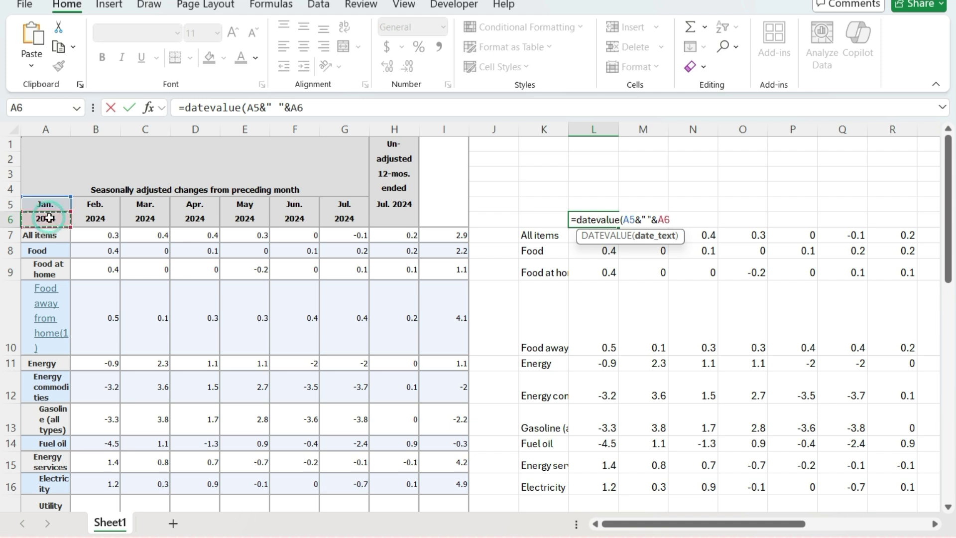
pyautogui.write(')')
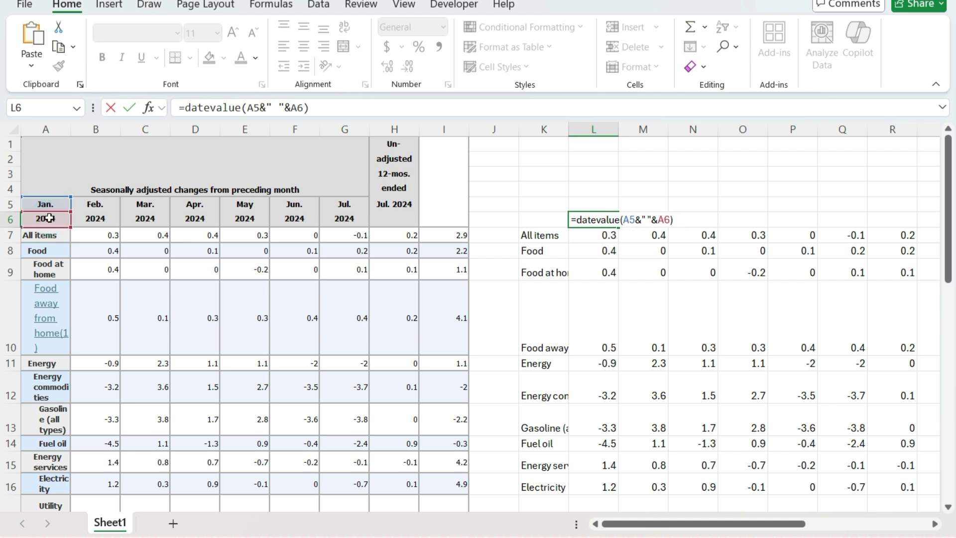
pyautogui.press('Return')
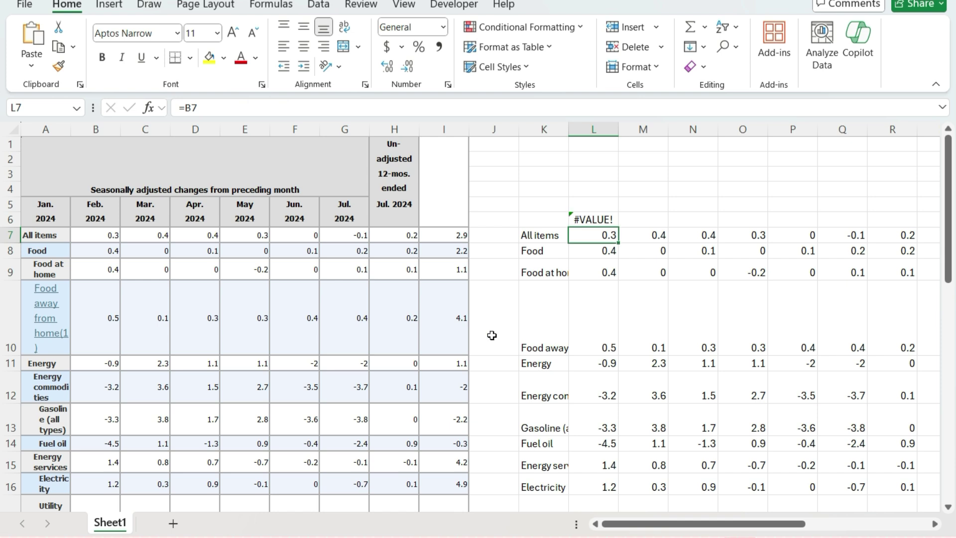
# - Wrap A5 in SUBSTITUTE to strip the period, making the L6 formula =DATEVALUE(SUBSTITUTE(A5,".","")&" "&A6)
pyautogui.click(593, 219)
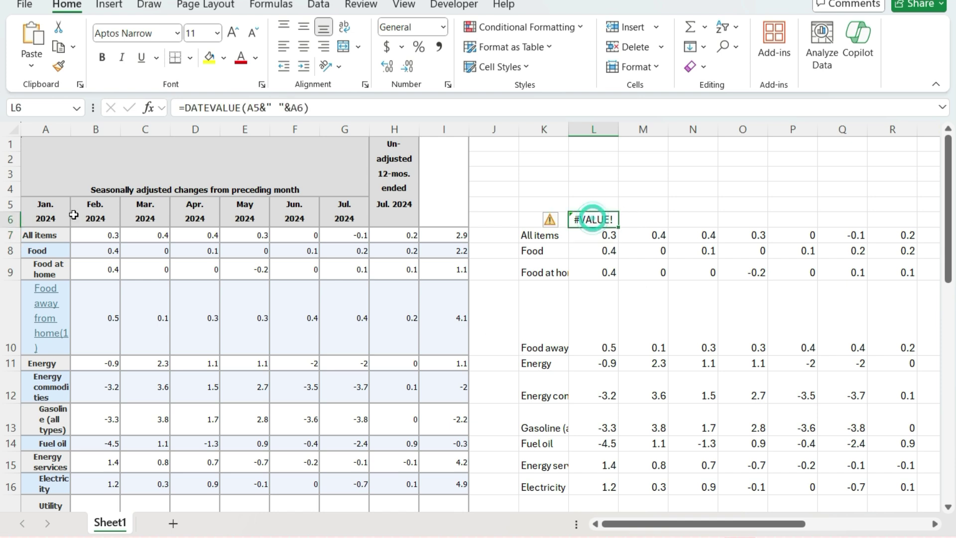
pyautogui.click(246, 108)
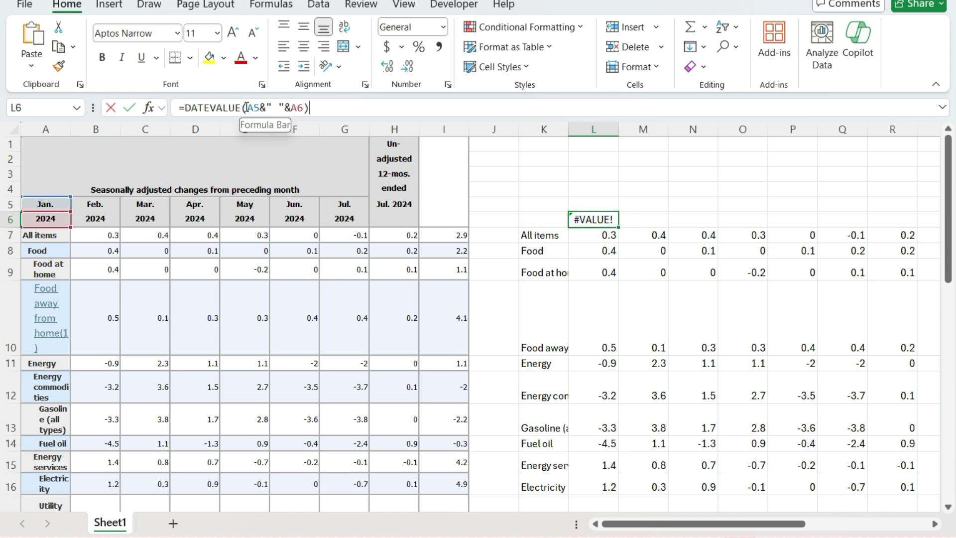
pyautogui.write('subs')
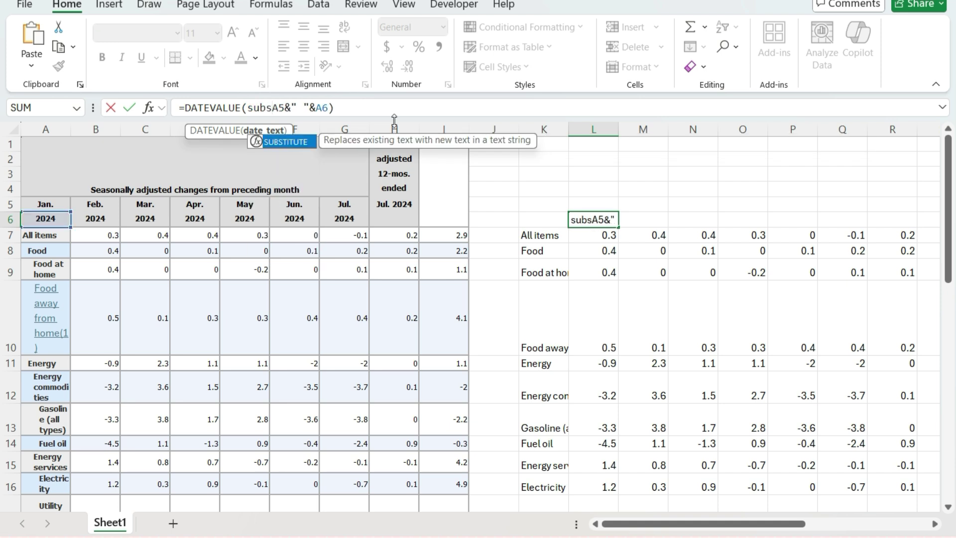
pyautogui.press('Tab')
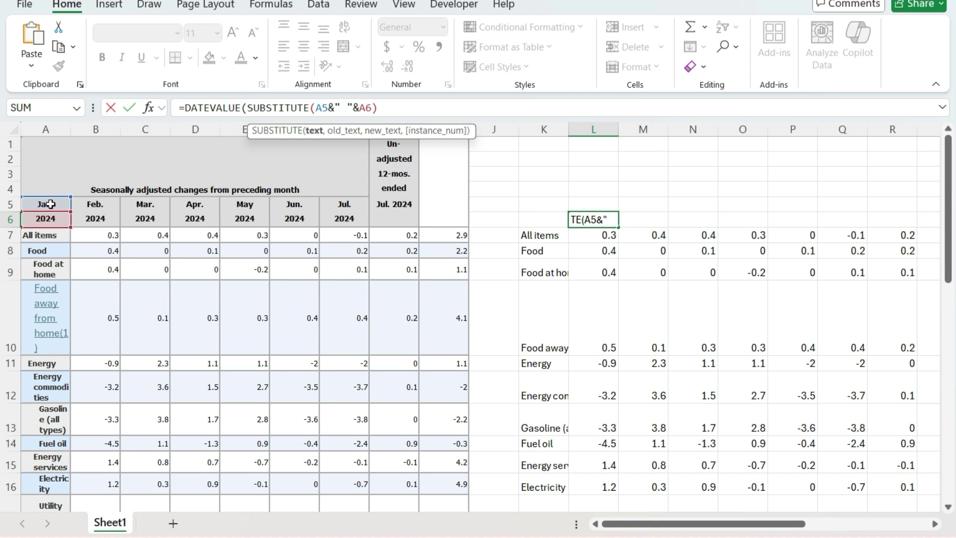
pyautogui.write(',')
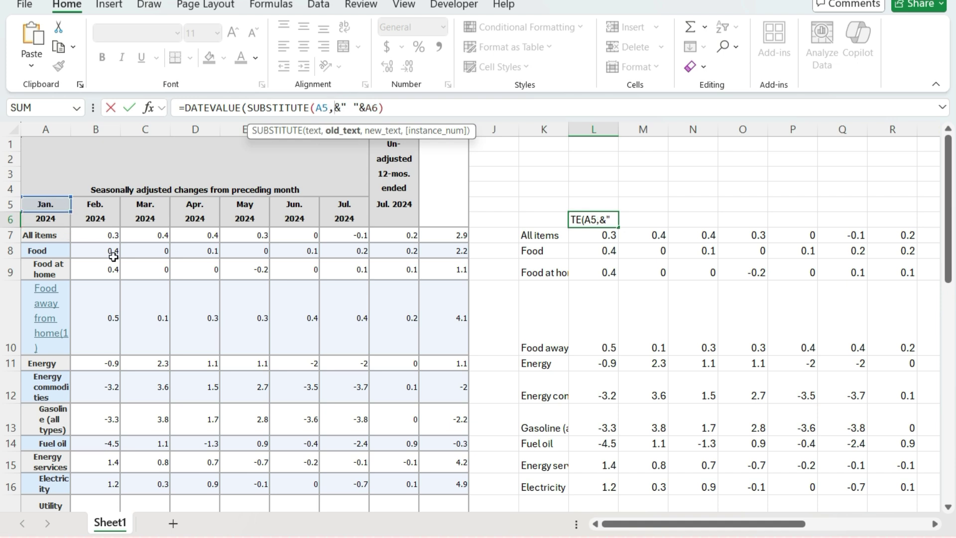
pyautogui.write('"."')
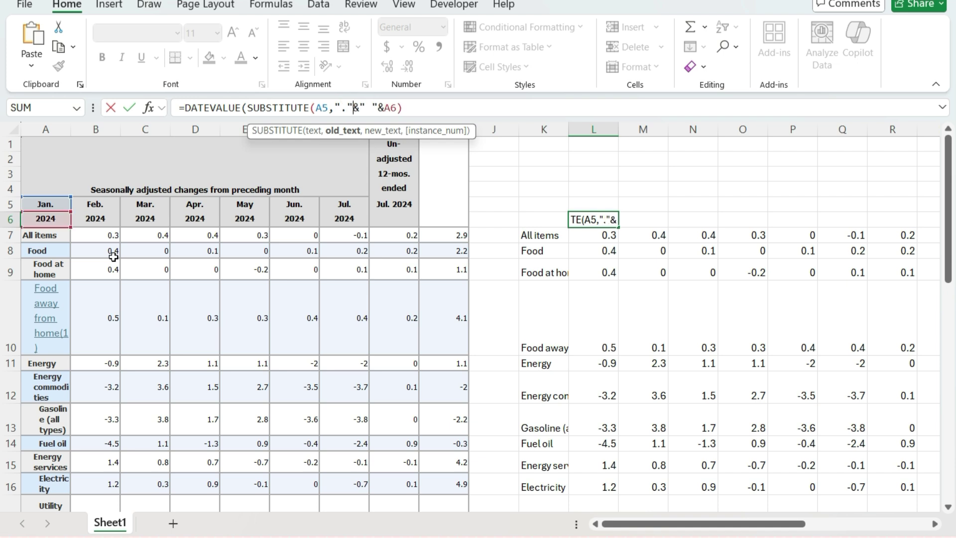
pyautogui.write(',')
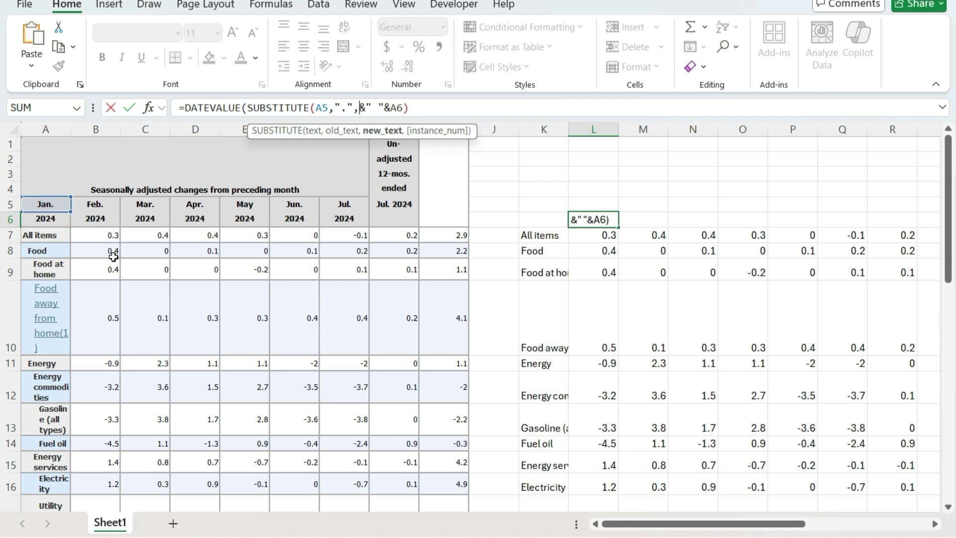
pyautogui.write('""')
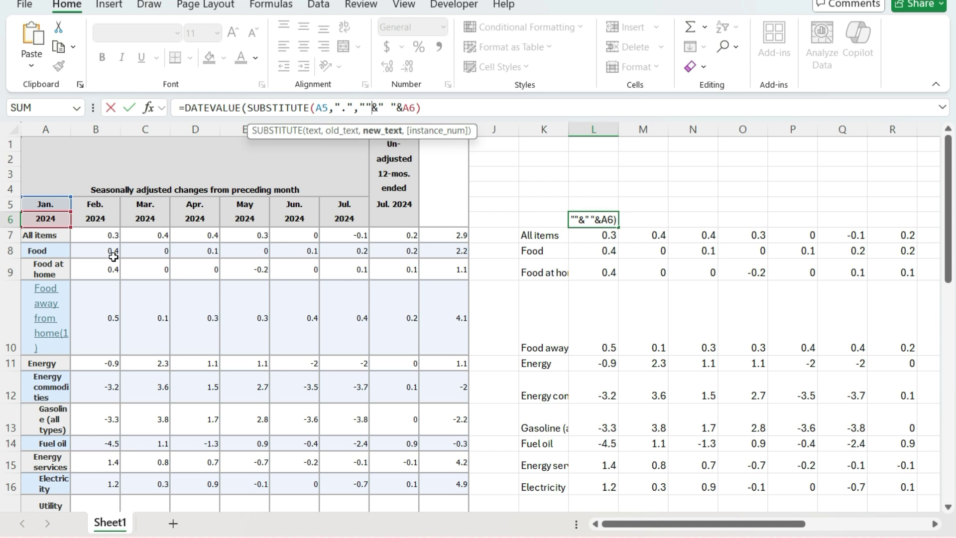
pyautogui.write(')')
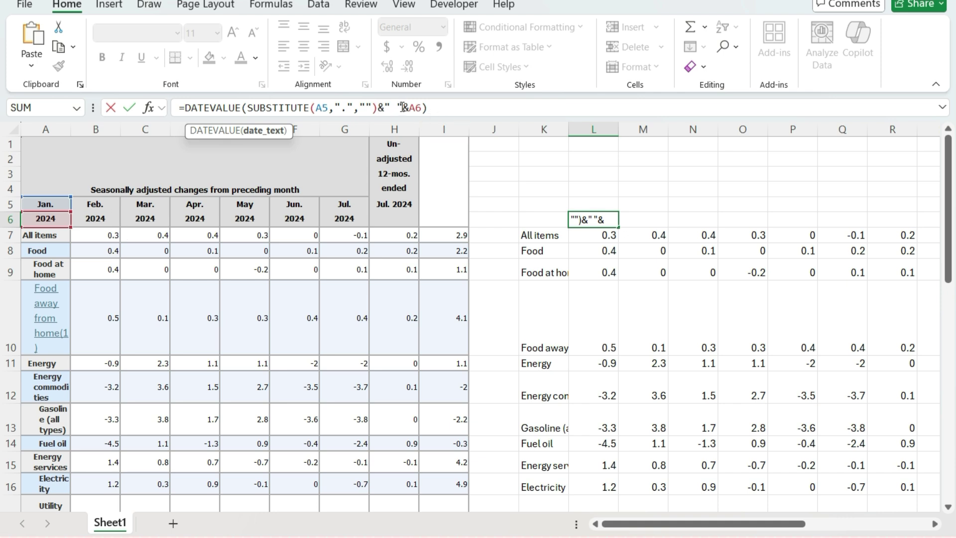
pyautogui.press('Return')
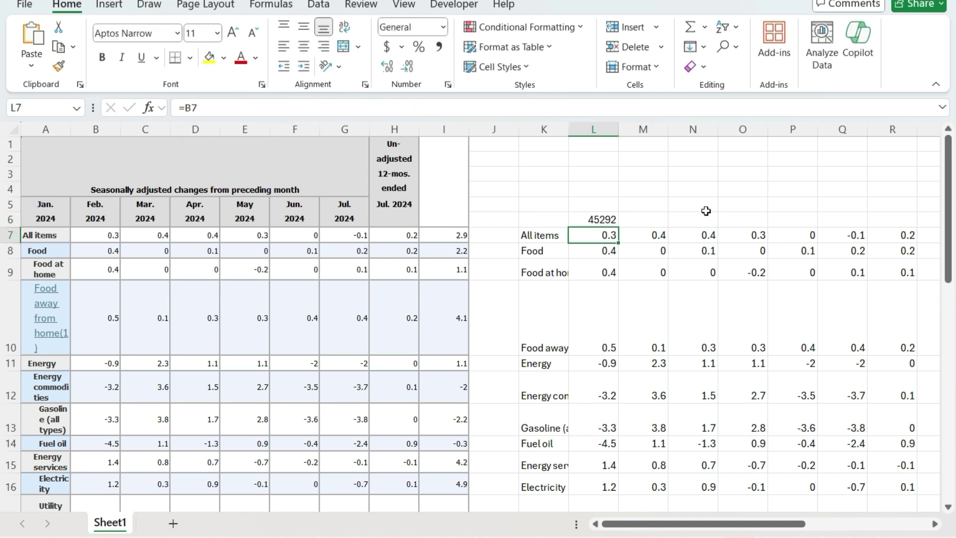
# - Apply the custom number format mmm yyyy to the date in L6 and fill it across to R6
pyautogui.click(607, 217)
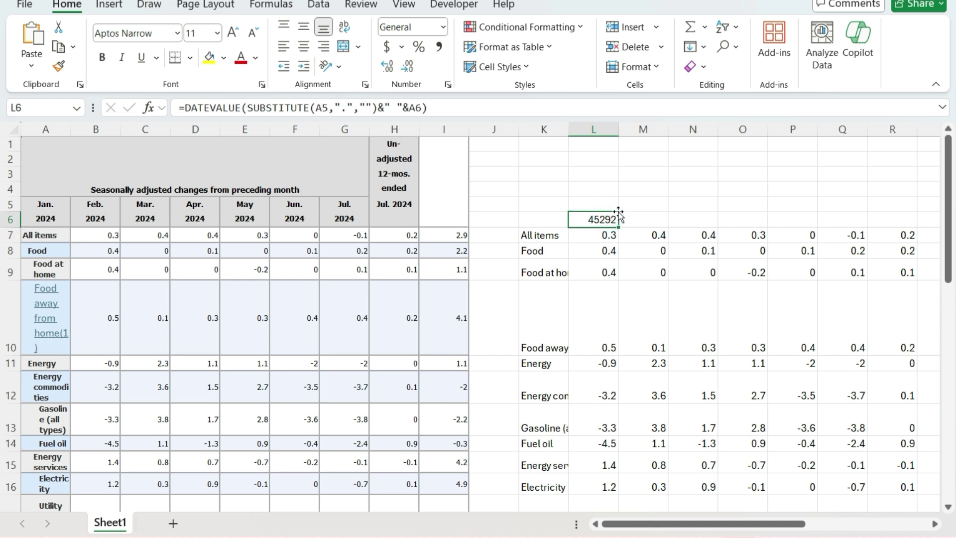
pyautogui.click(444, 30)
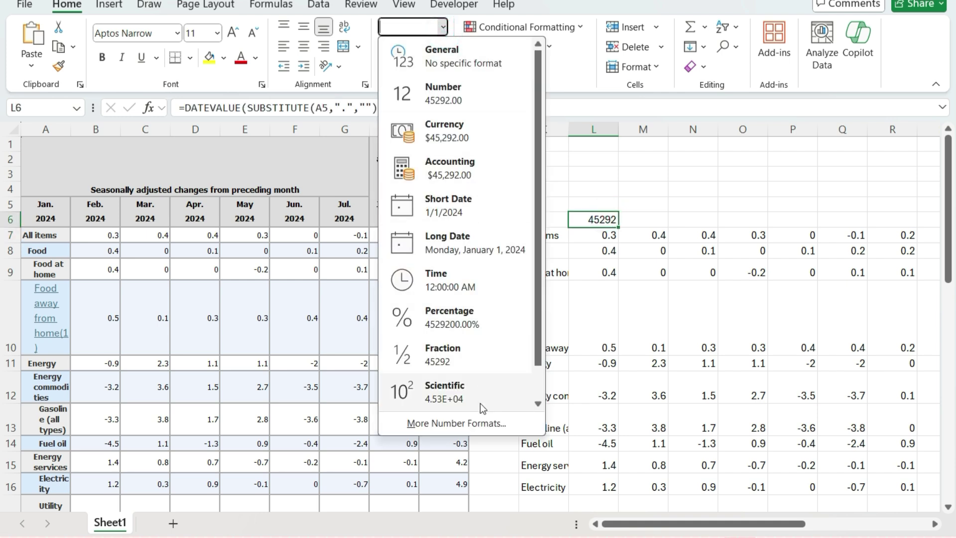
pyautogui.click(456, 423)
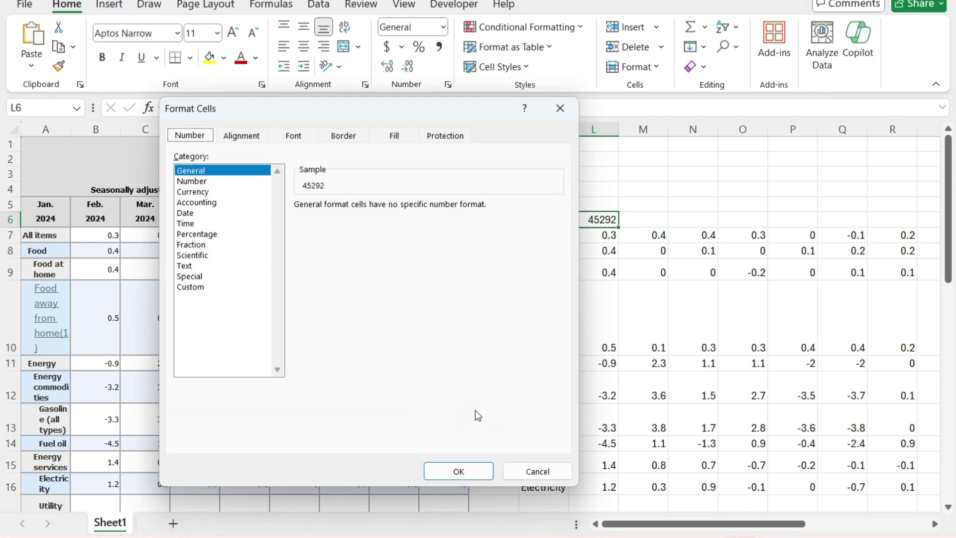
pyautogui.click(194, 289)
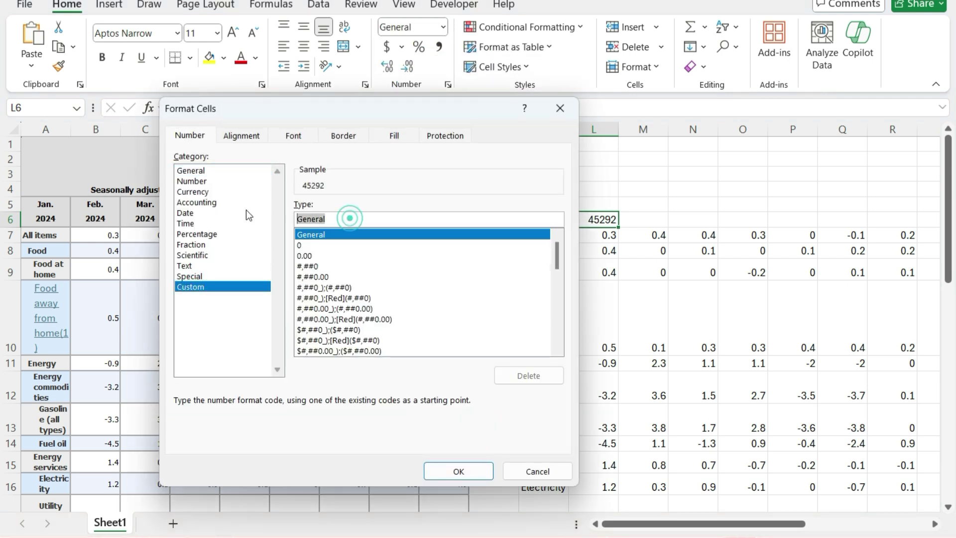
pyautogui.write('mmm')
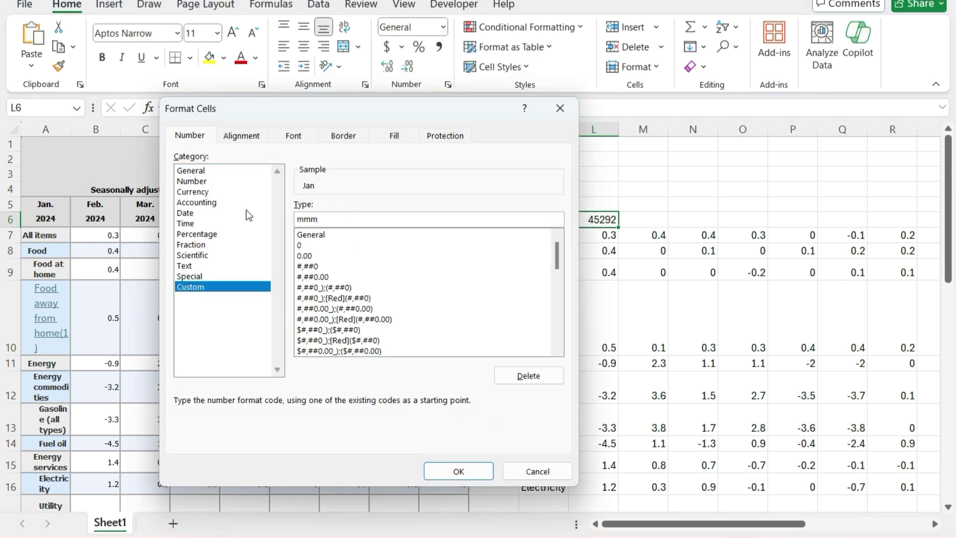
pyautogui.write(' yyyy')
pyautogui.press('Return')
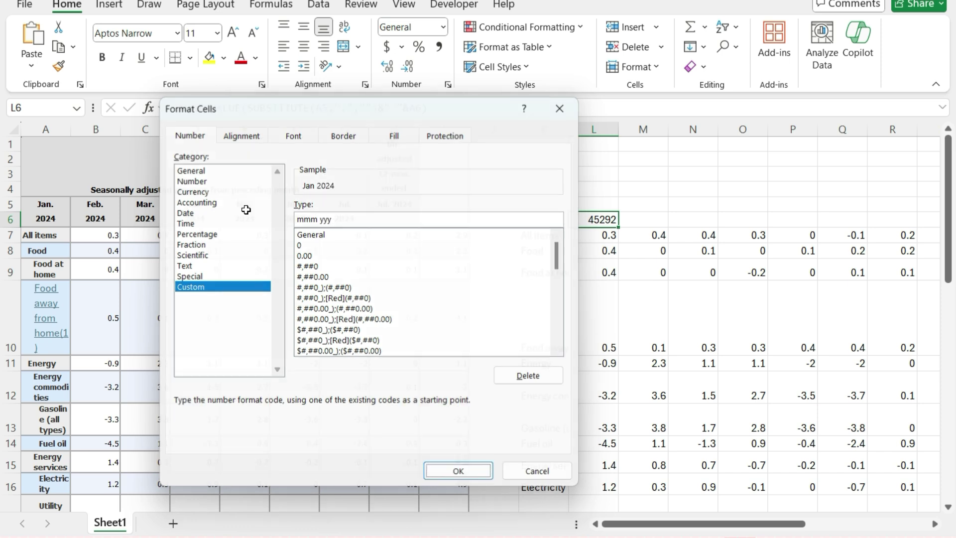
pyautogui.moveTo(710, 524); pyautogui.dragTo(771, 524)
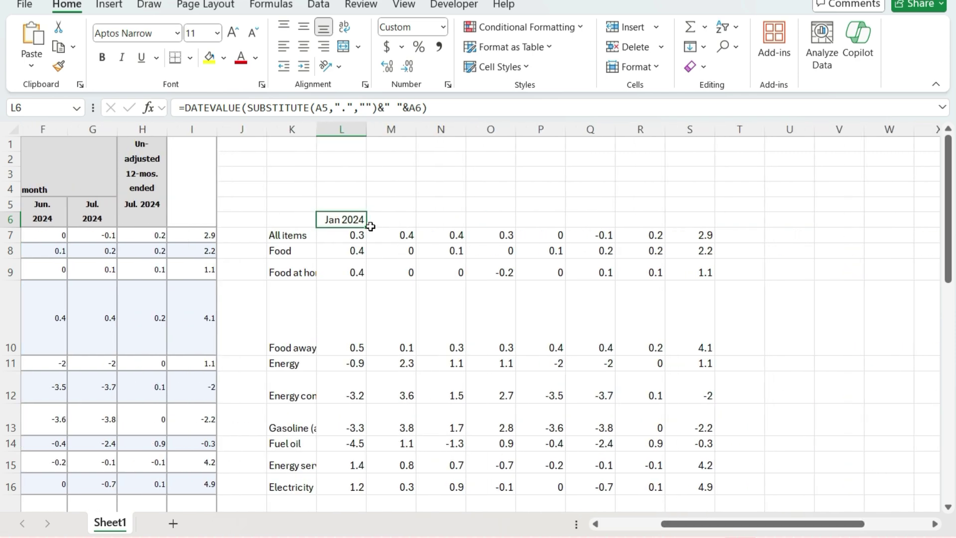
pyautogui.moveTo(367, 226); pyautogui.dragTo(660, 223)
# - Enter the header "12-month period" in S6 and autofit the width of column S
pyautogui.click(705, 221)
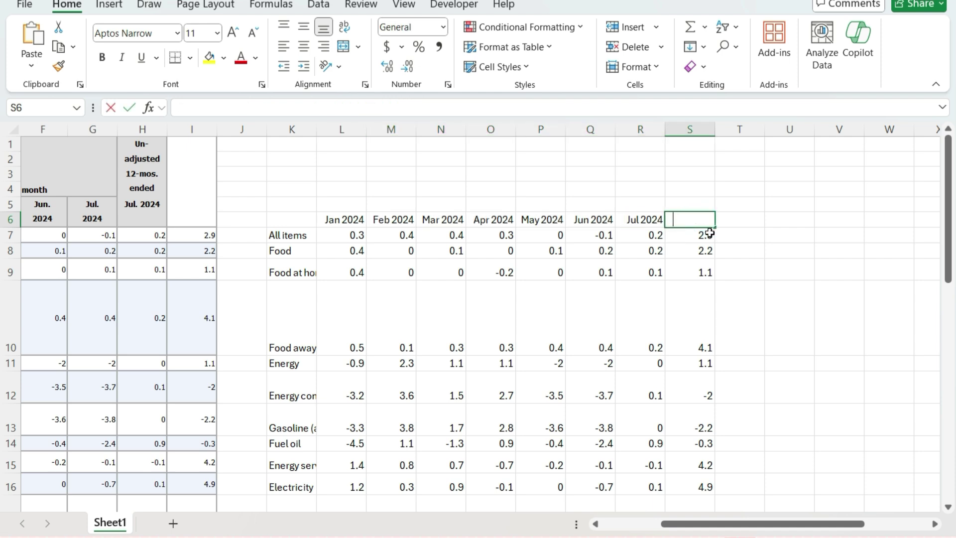
pyautogui.write('2 mont')
pyautogui.press('BackSpace')
pyautogui.press('BackSpace')
pyautogui.press('BackSpace')
pyautogui.press('BackSpace')
pyautogui.press('BackSpace')
pyautogui.write('-12-month period')
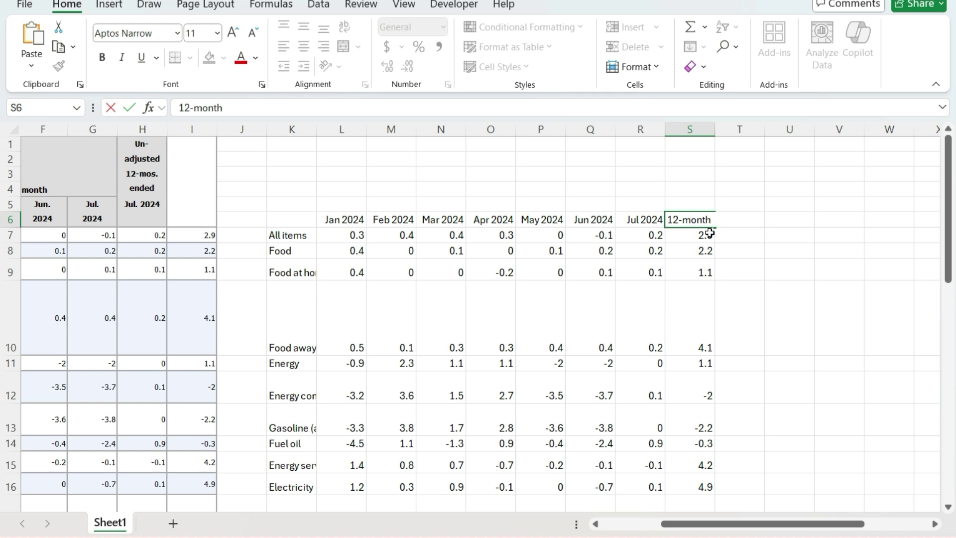
pyautogui.press('Return')
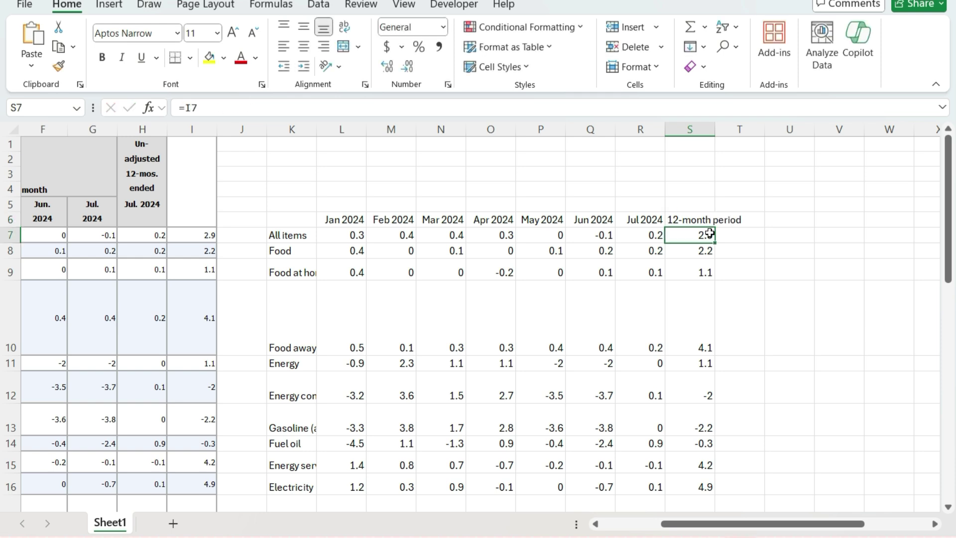
pyautogui.doubleClick(716, 129)
# - Compare the rebuilt table with the source table, checking the date headers, the L6 formula and the rows down to row 27
pyautogui.click(613, 524)
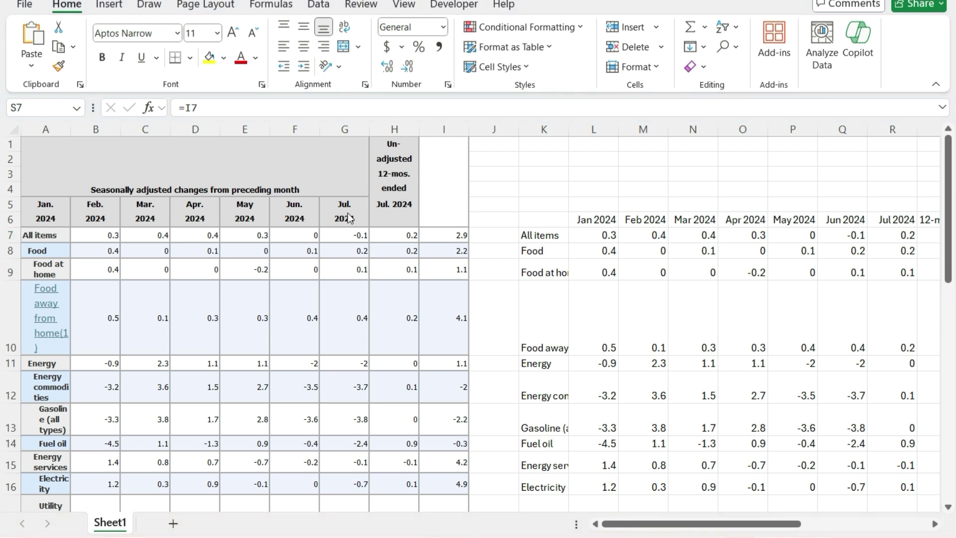
pyautogui.click(593, 220)
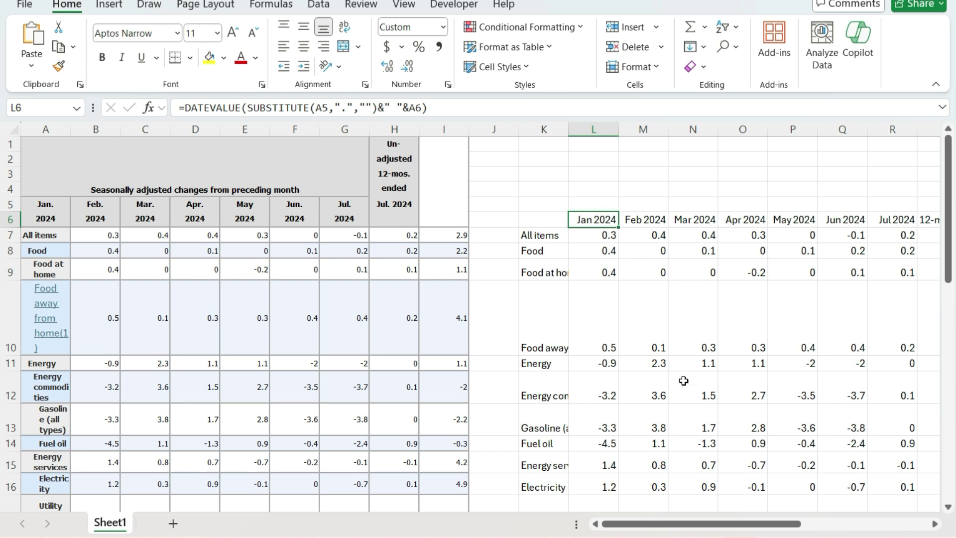
pyautogui.moveTo(691, 522); pyautogui.dragTo(797, 527)
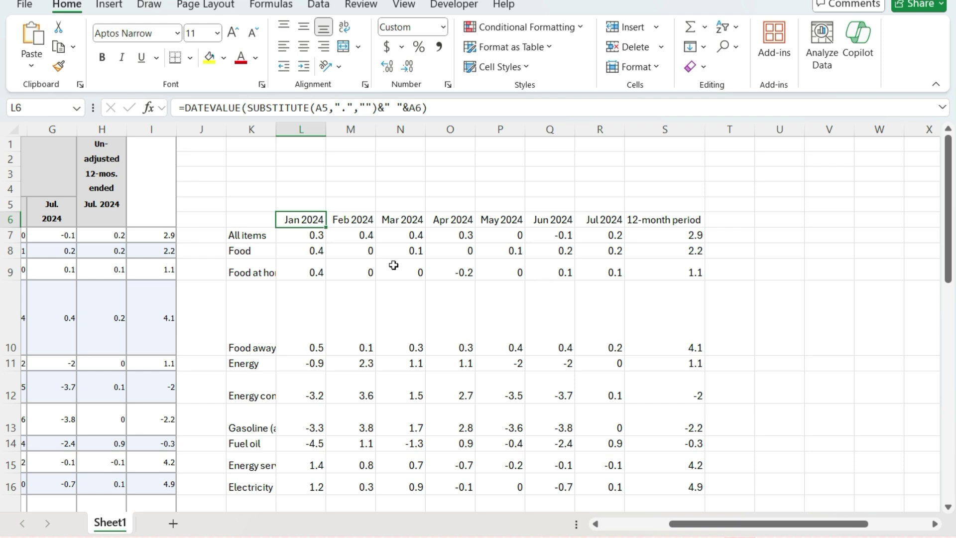
pyautogui.scroll(-3, 351, 275)
pyautogui.scroll(-3, 344, 280)
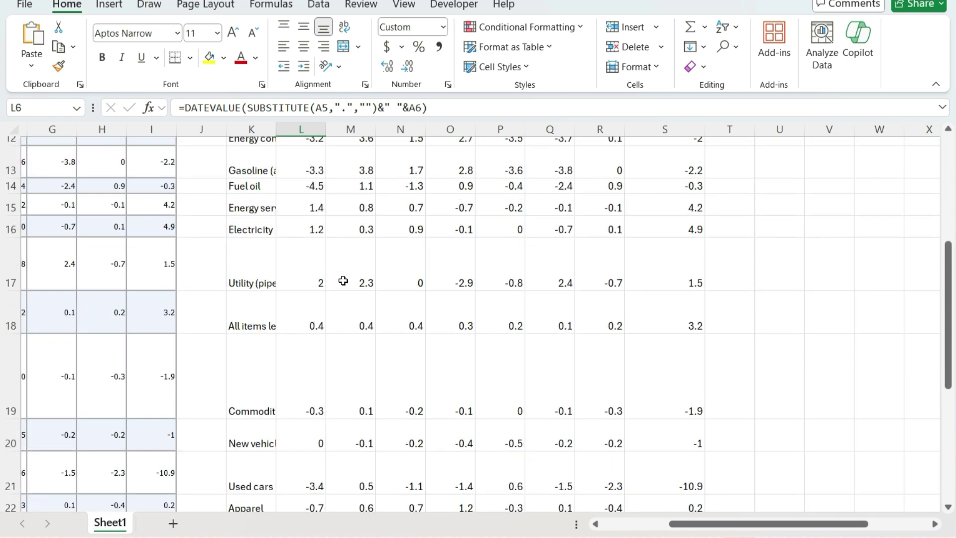
pyautogui.scroll(-3, 341, 274)
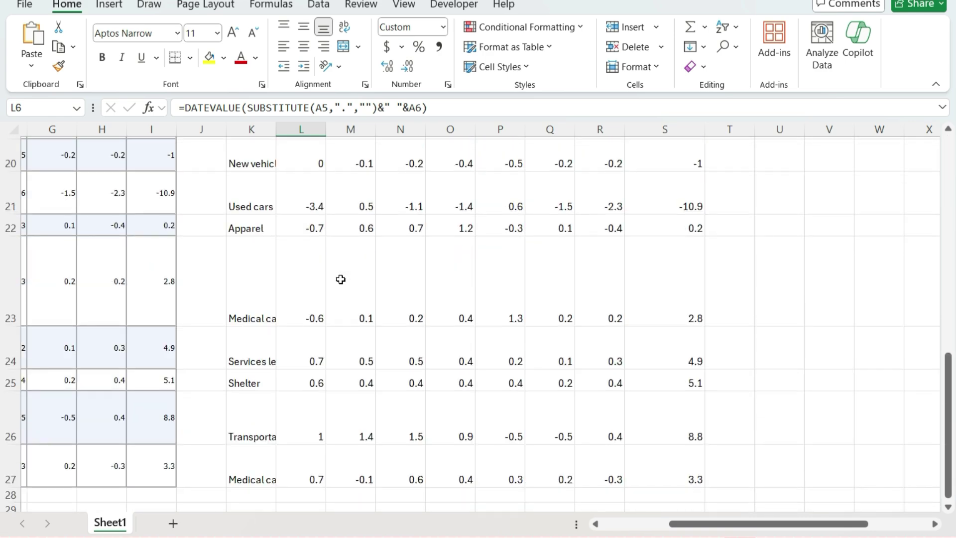
pyautogui.scroll(8, 336, 277)
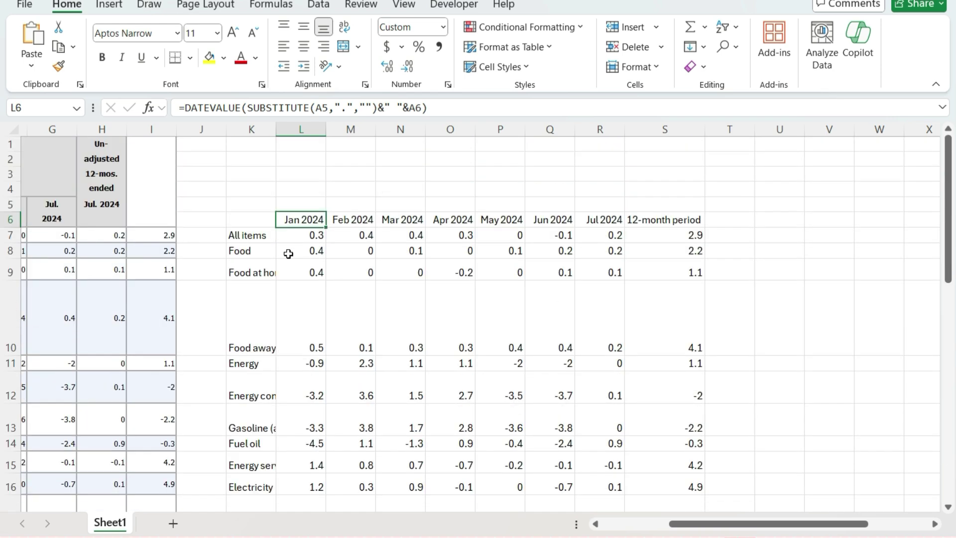
# - Name the category label range K7:K27 InflationCategories
pyautogui.click(257, 236)
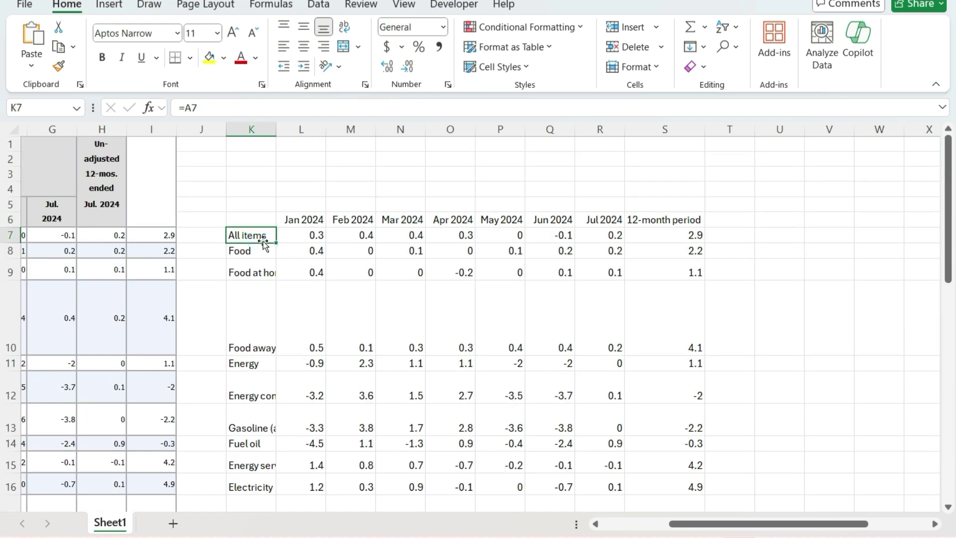
pyautogui.scroll(-6, 263, 249)
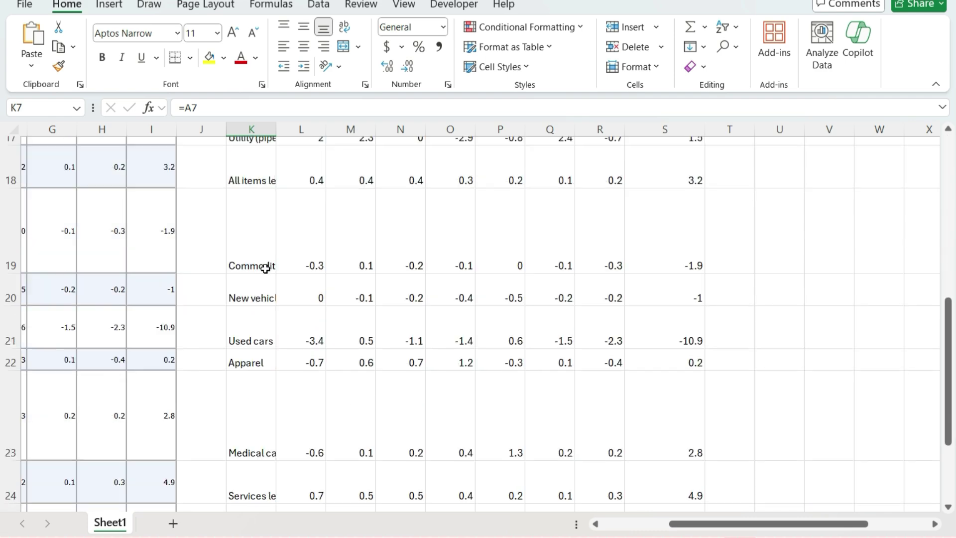
pyautogui.scroll(-2, 263, 274)
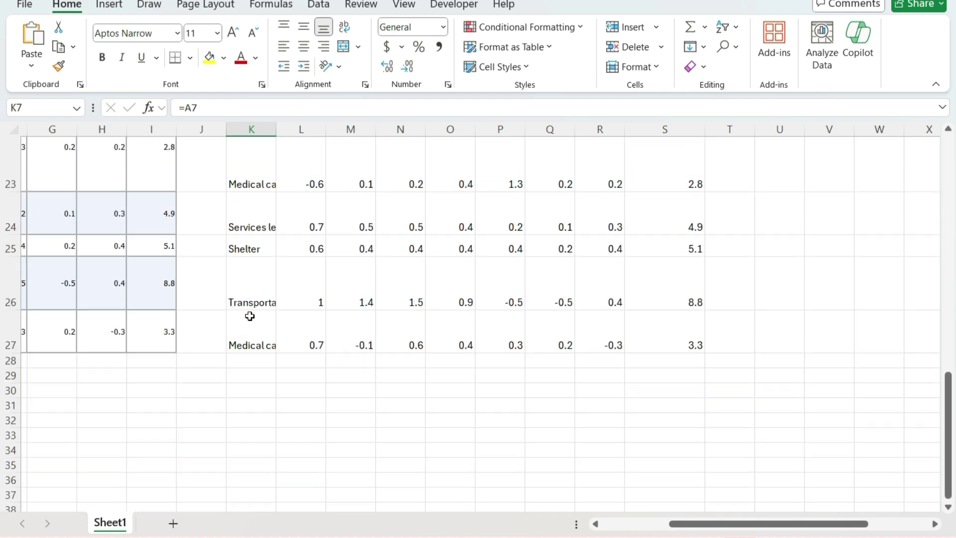
pyautogui.keyDown('shift'); pyautogui.click(263, 338); pyautogui.keyUp('shift')
pyautogui.click(39, 109)
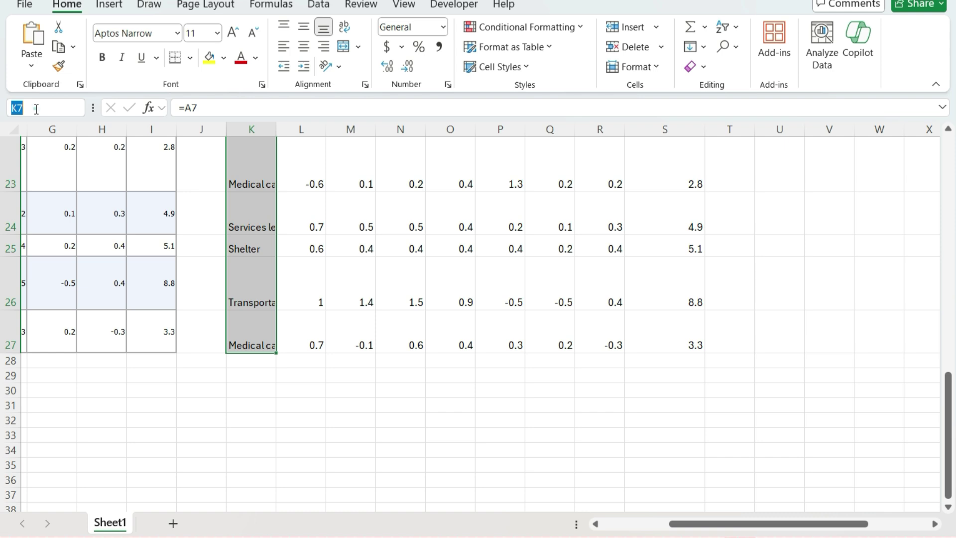
pyautogui.write('Inflatio')
pyautogui.write('nCategories')
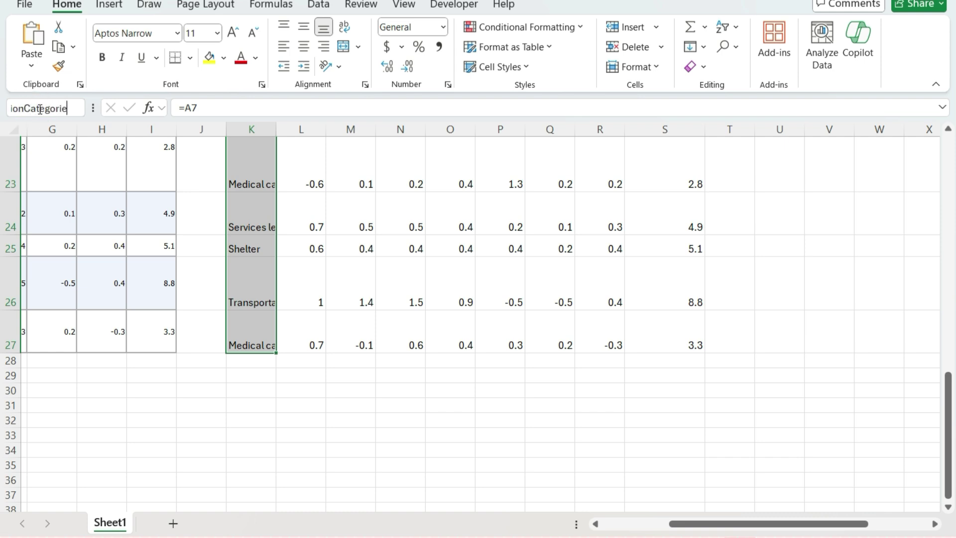
pyautogui.press('Return')
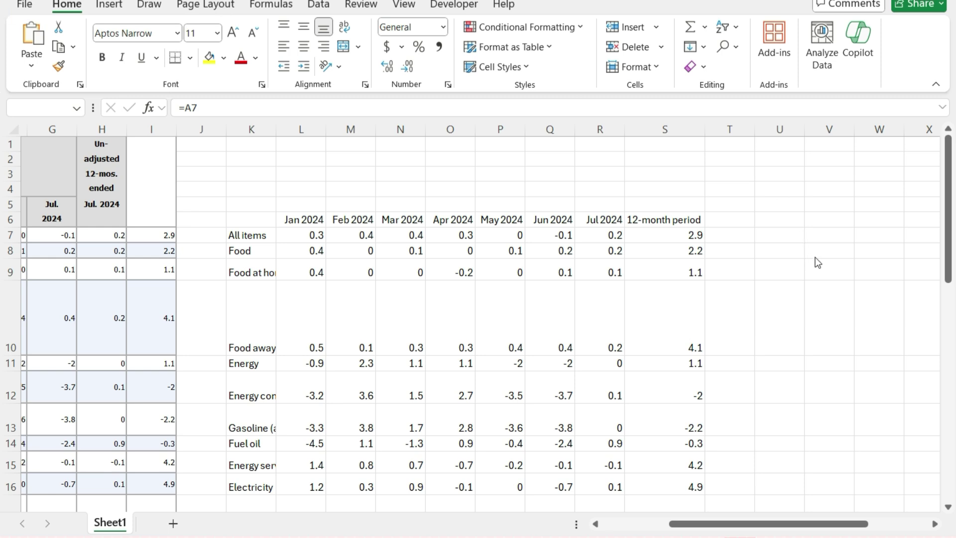
# - Insert a combo box form control beside the rebuilt table, covering about columns V and W in row 9
pyautogui.moveTo(855, 523); pyautogui.dragTo(892, 524)
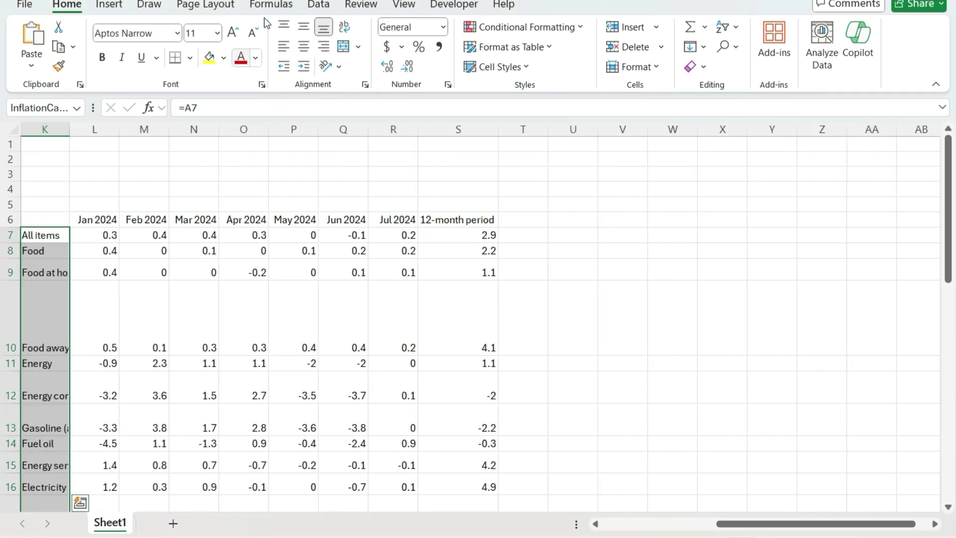
pyautogui.click(322, 6)
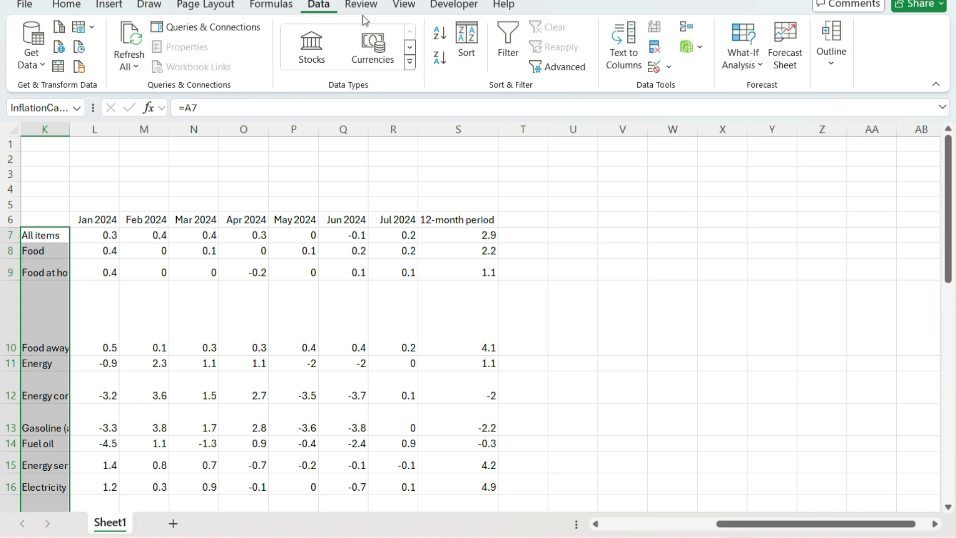
pyautogui.click(443, 7)
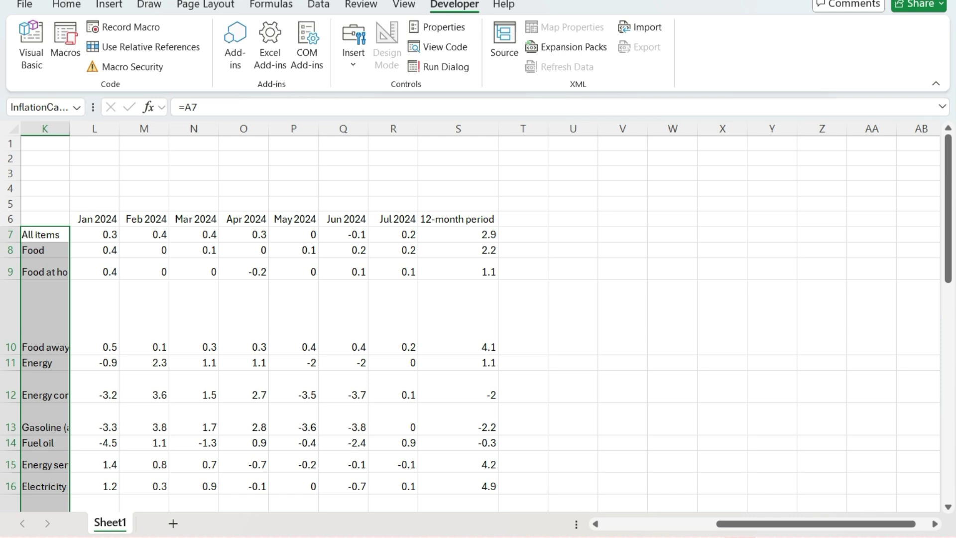
pyautogui.click(623, 219)
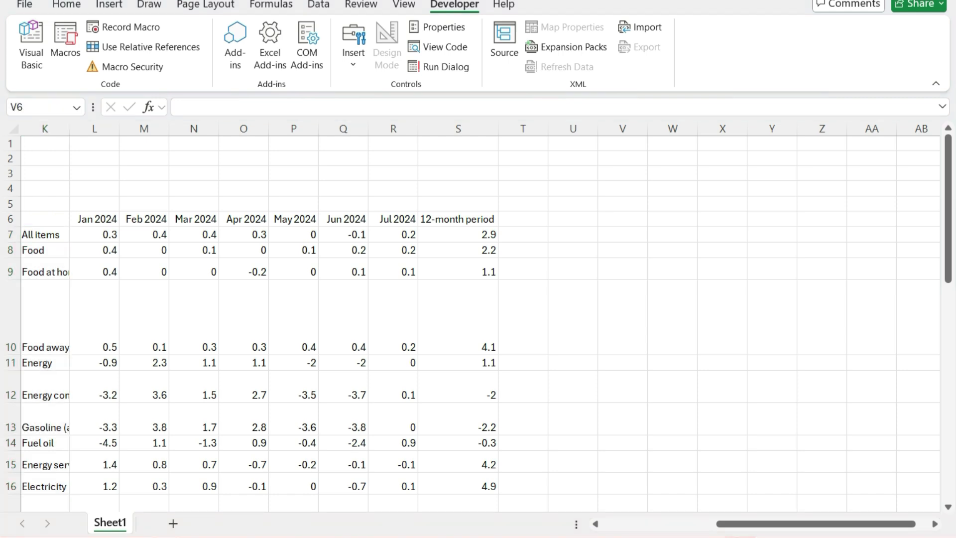
pyautogui.click(353, 62)
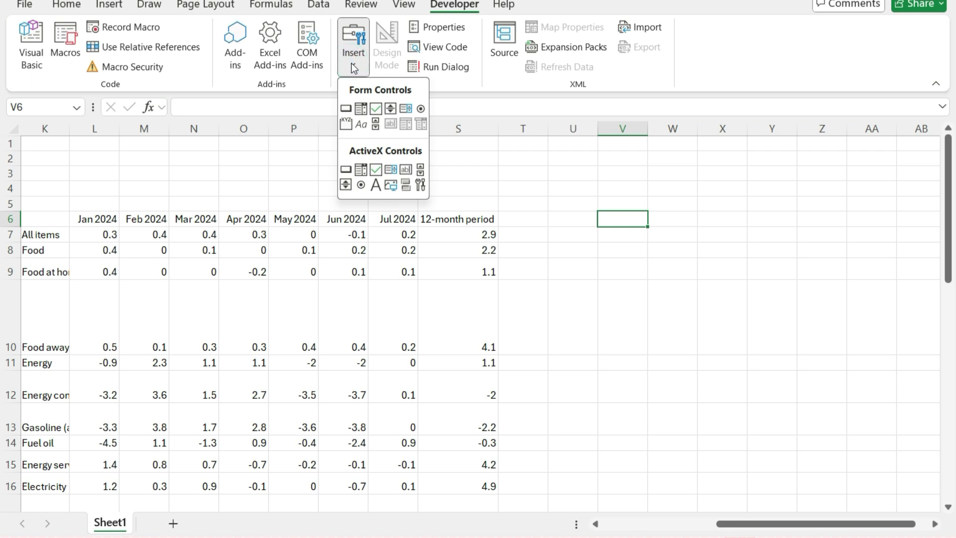
pyautogui.click(360, 109)
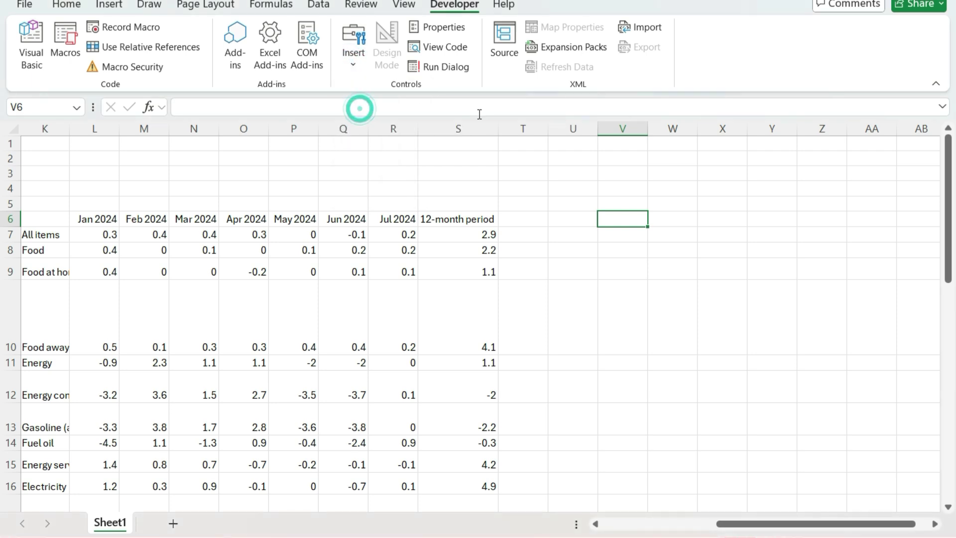
pyautogui.moveTo(576, 210)
pyautogui.mouseDown()
pyautogui.moveTo(697, 230)
pyautogui.moveTo(685, 268)
pyautogui.mouseUp()
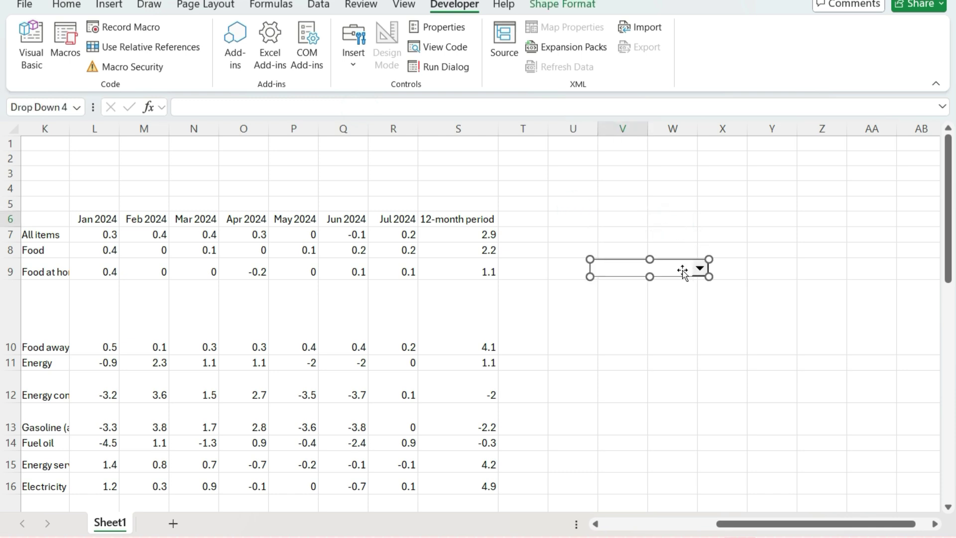
# - Set the combo box's input range to InflationCategories and link it to cell U7
pyautogui.rightClick(684, 274)
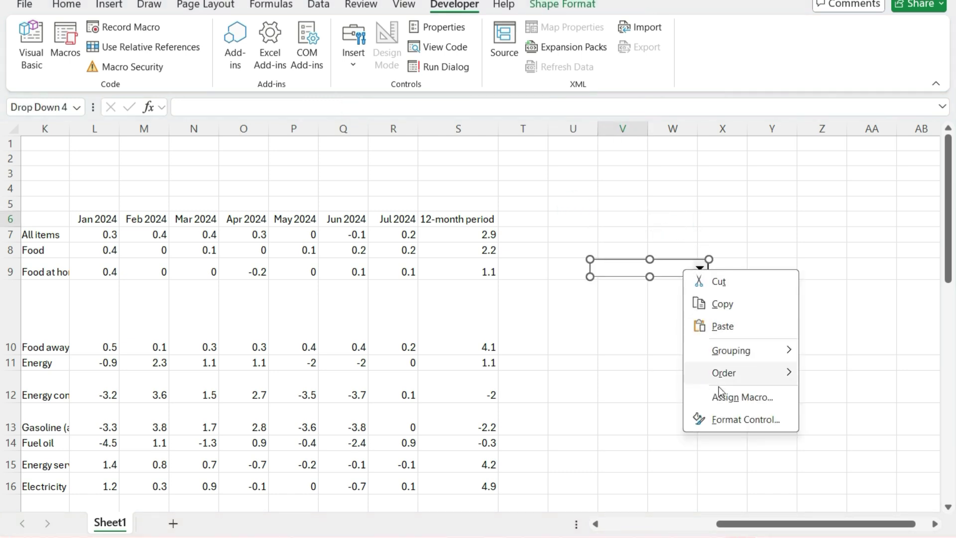
pyautogui.click(742, 420)
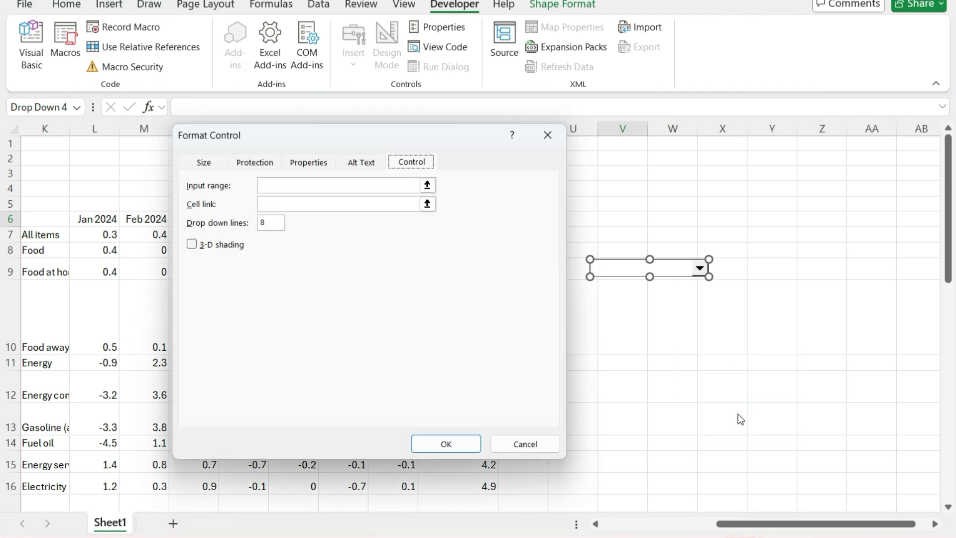
pyautogui.click(299, 180)
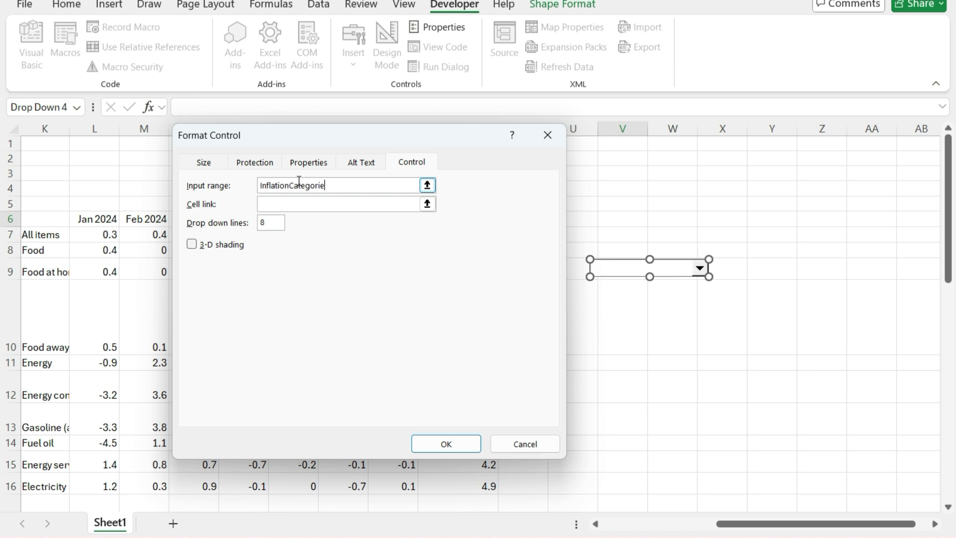
pyautogui.click(427, 204)
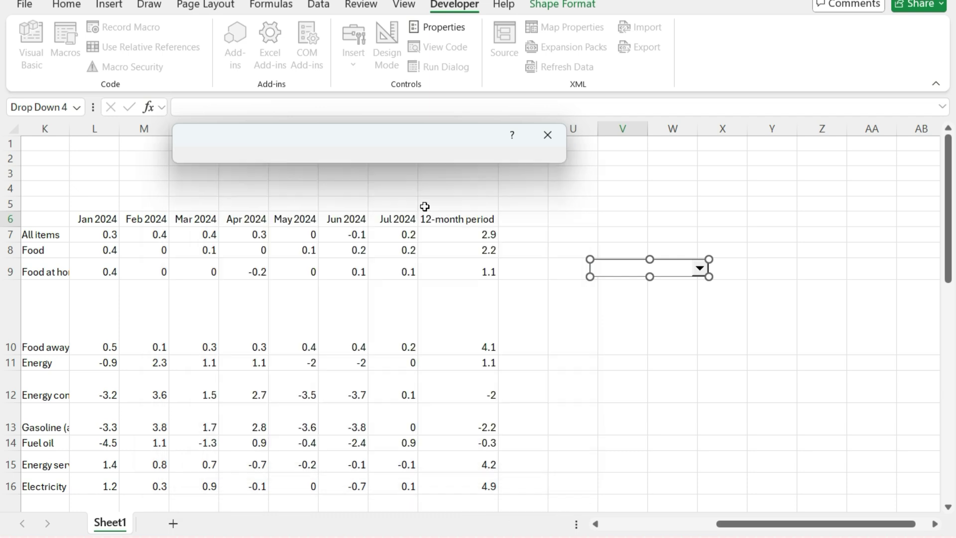
pyautogui.click(581, 234)
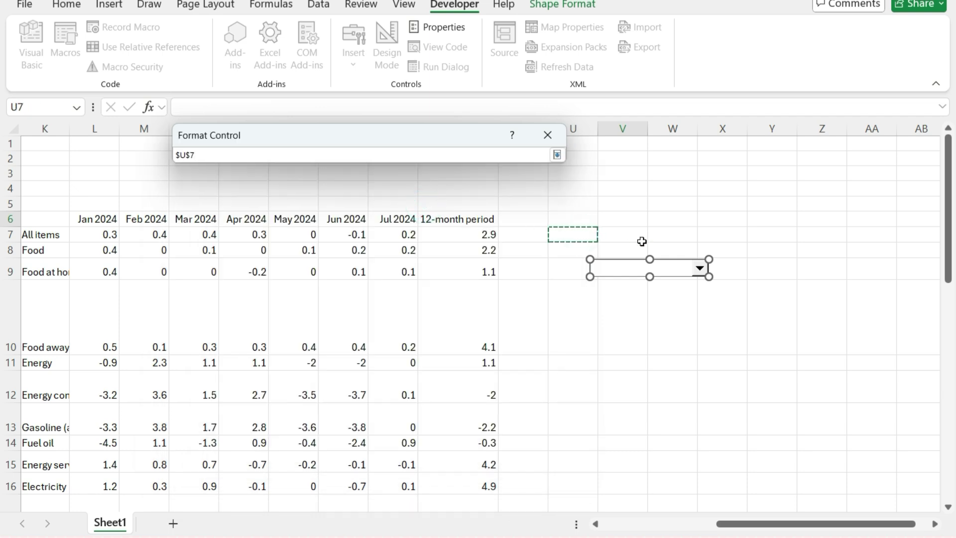
pyautogui.press('Return')
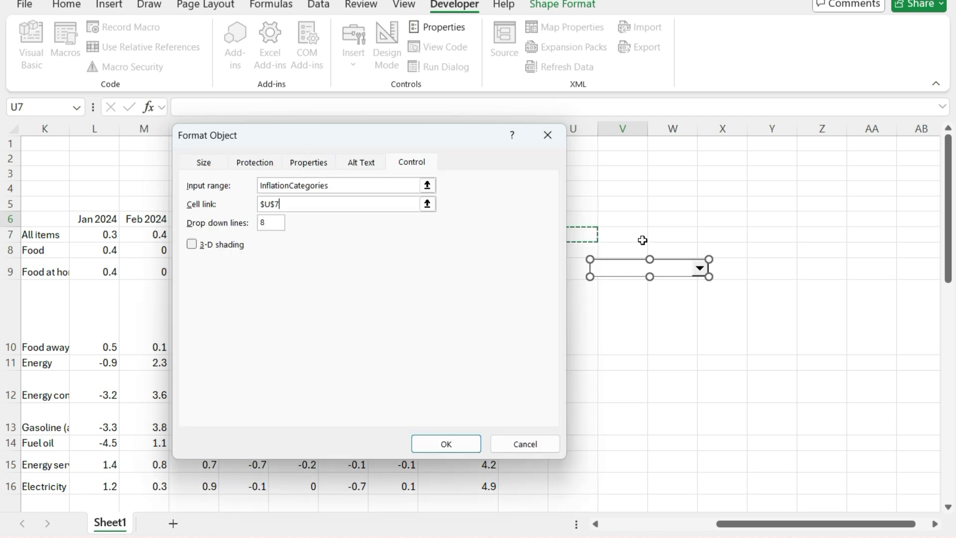
pyautogui.click(430, 444)
# - Move the combo box down into row 10, across about columns U to W, and choose All items in it
pyautogui.moveTo(634, 266); pyautogui.dragTo(621, 323)
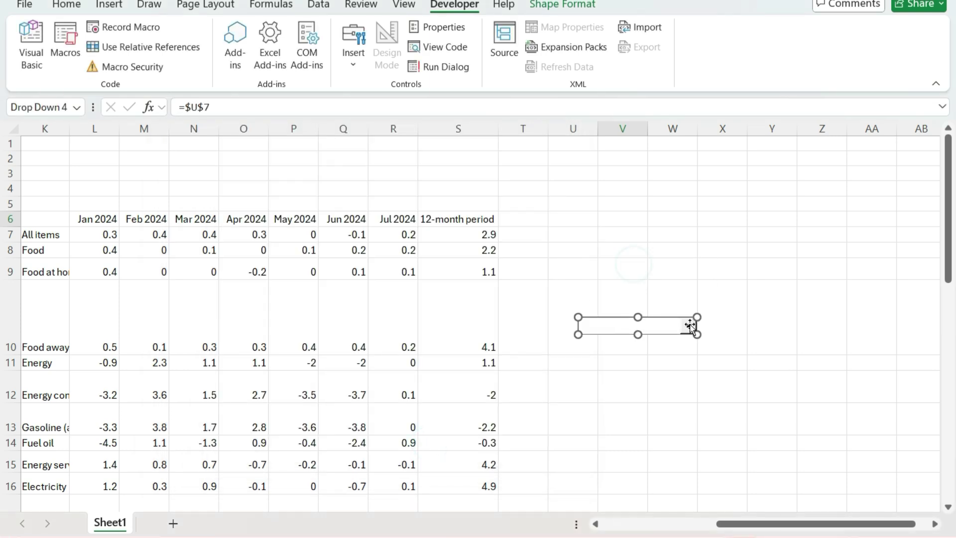
pyautogui.click(692, 381)
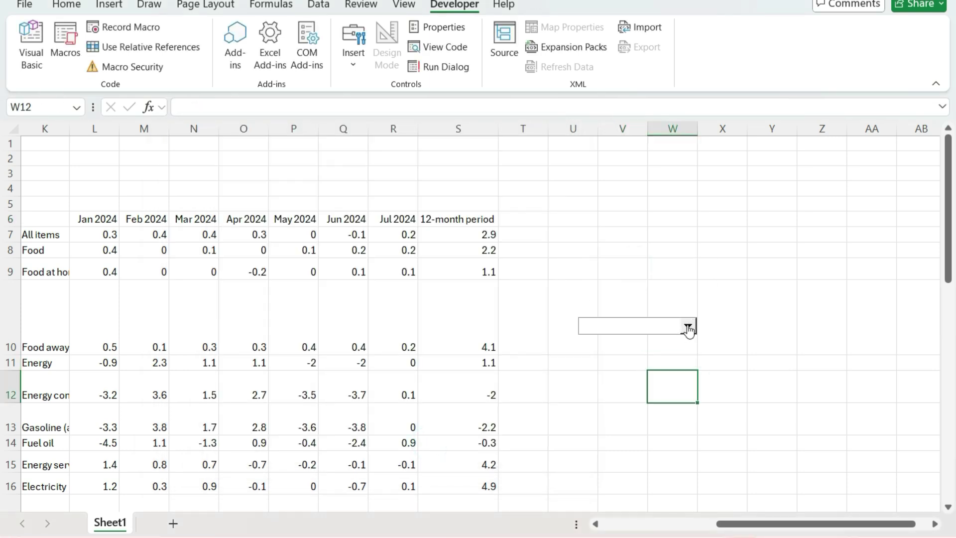
pyautogui.click(689, 327)
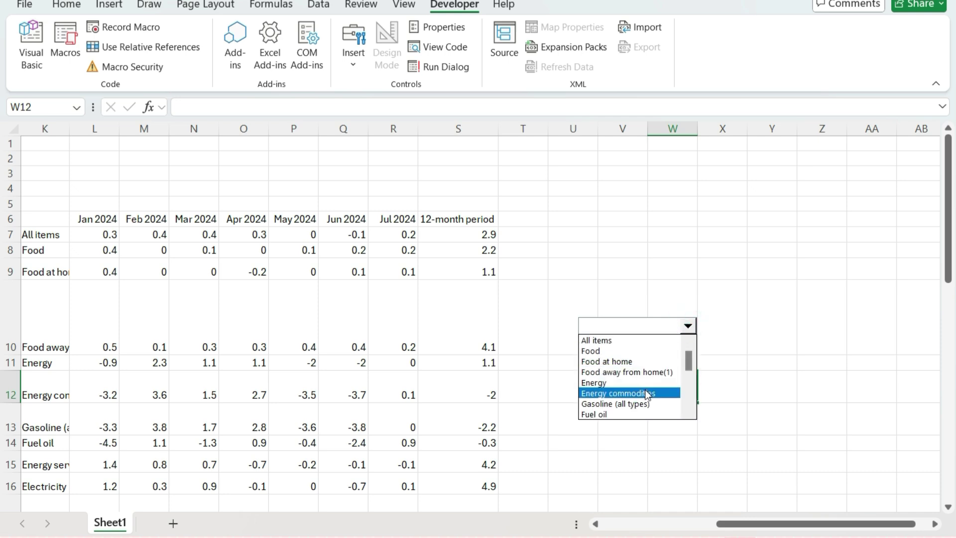
pyautogui.click(591, 343)
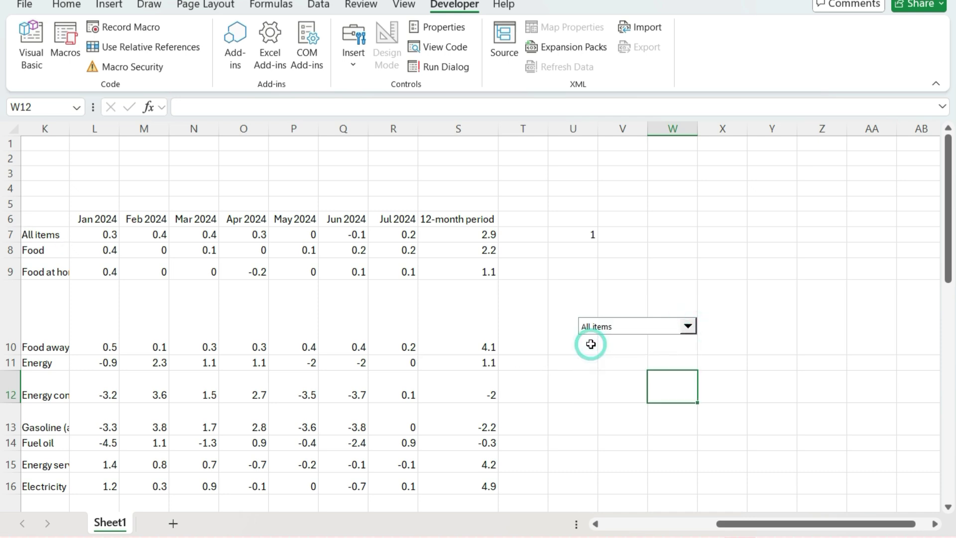
# - Enter =INDEX(InflationCategories,U7,1) in V7 to return the name of the selected category
pyautogui.click(568, 234)
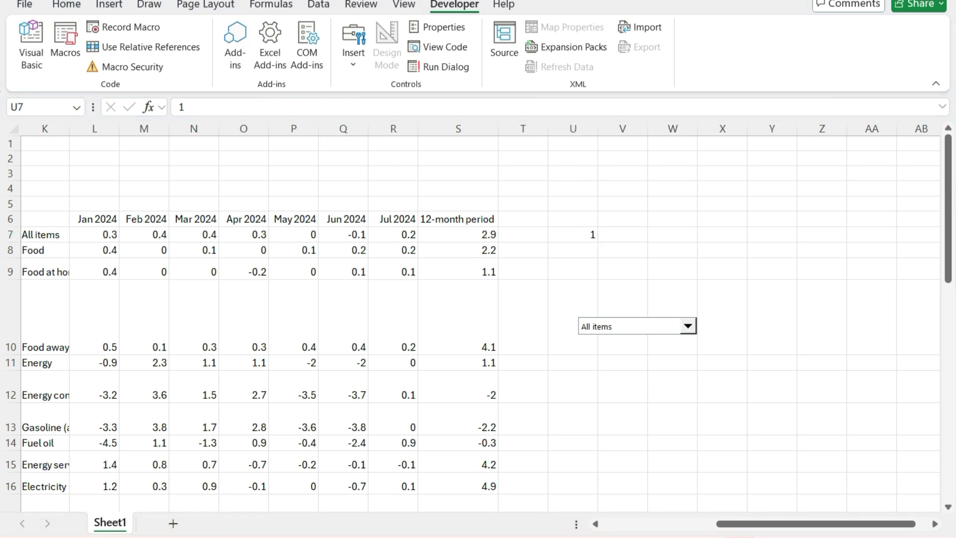
pyautogui.click(634, 235)
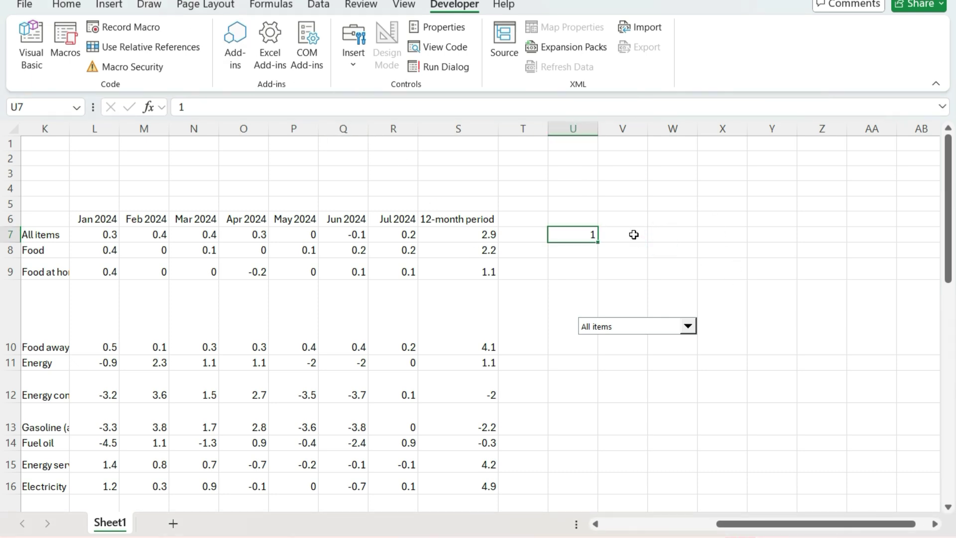
pyautogui.click(634, 235)
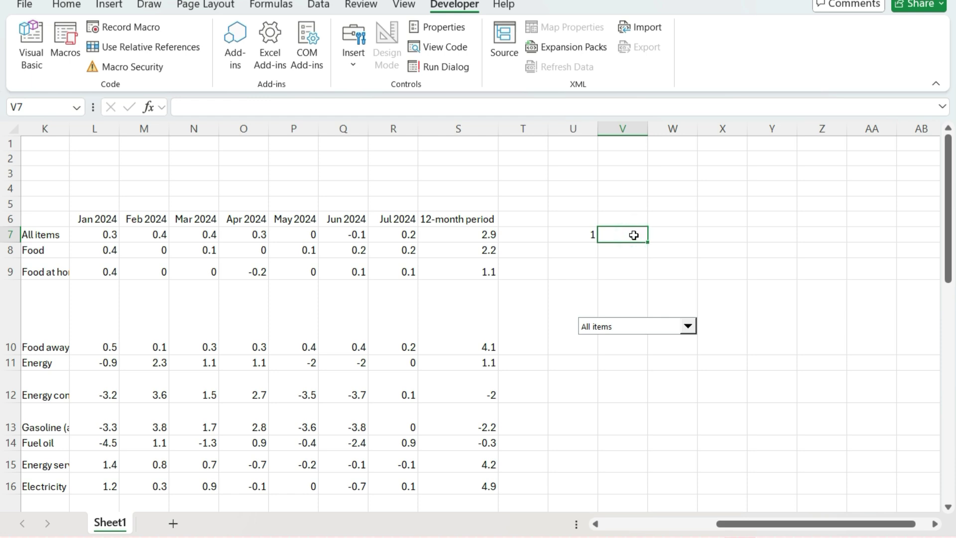
pyautogui.write('=ind')
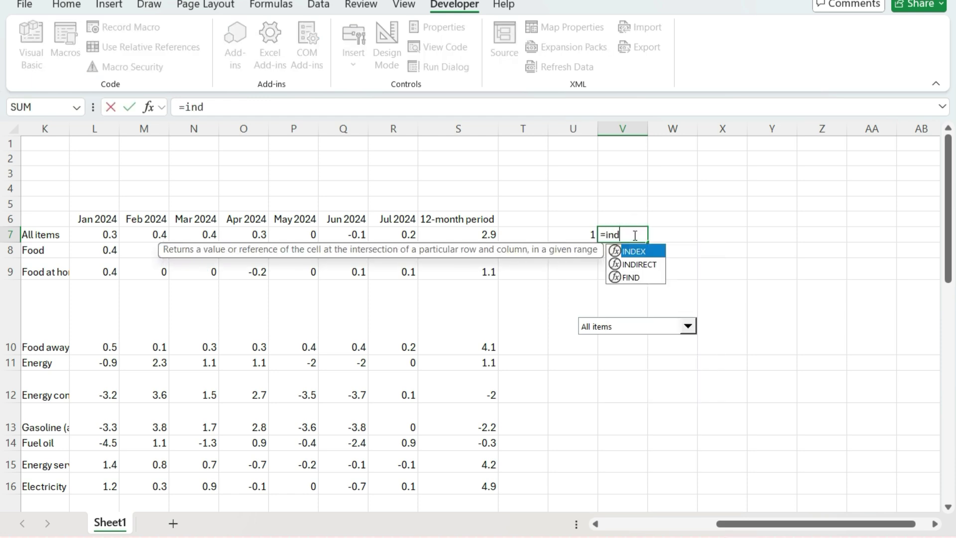
pyautogui.write('ex(')
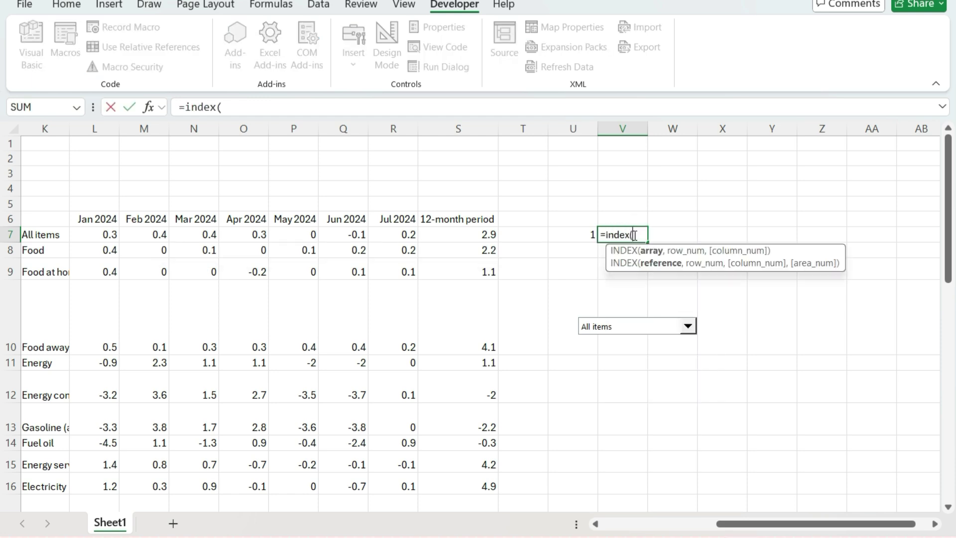
pyautogui.write('inflationcat')
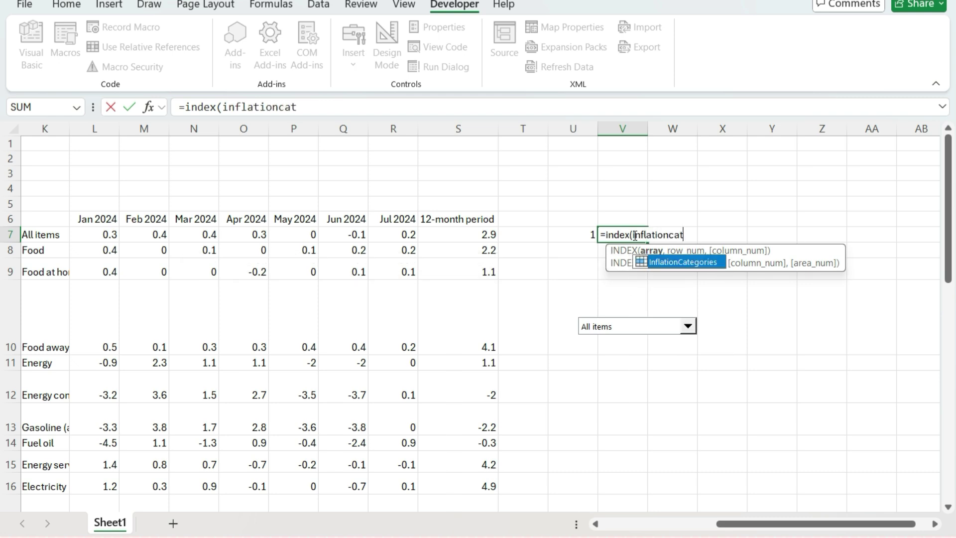
pyautogui.press('Tab')
pyautogui.write(',')
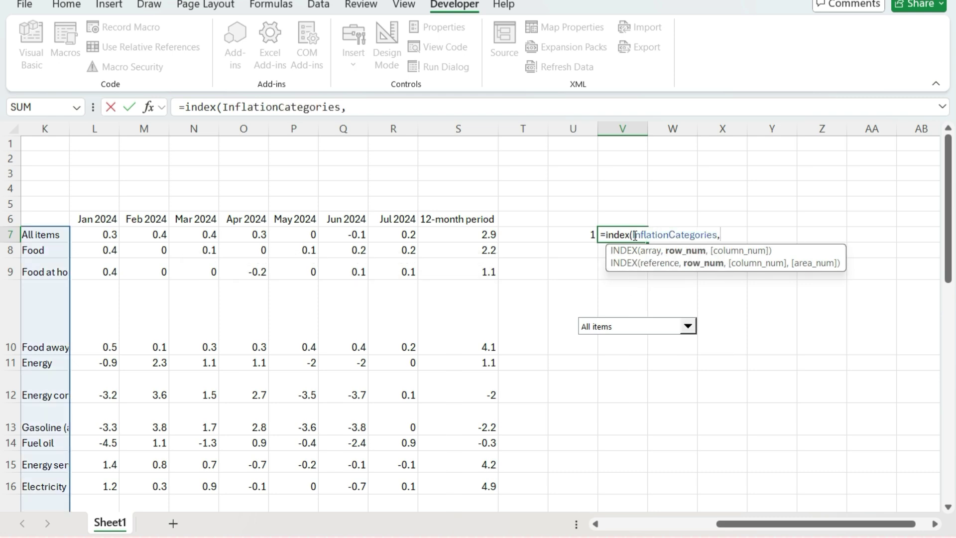
pyautogui.click(591, 234)
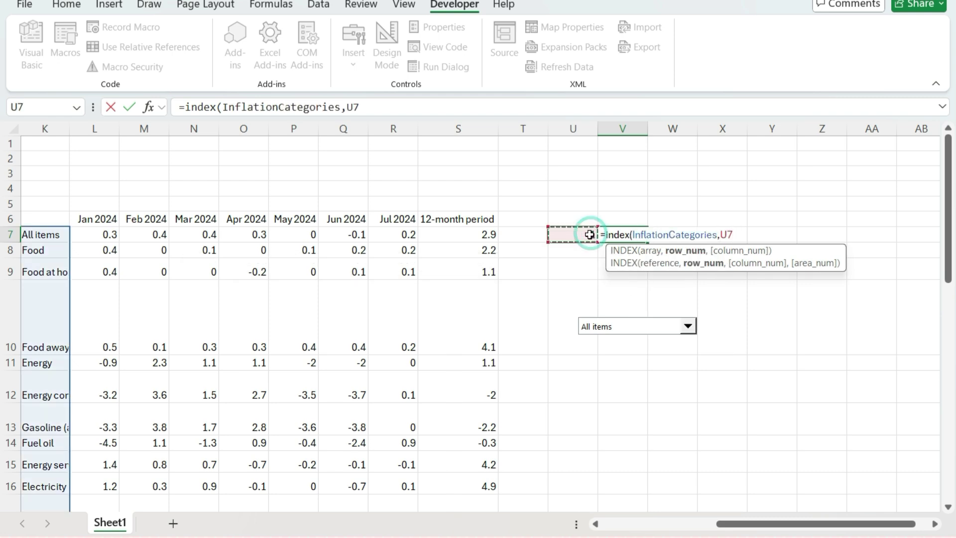
pyautogui.write(',1)')
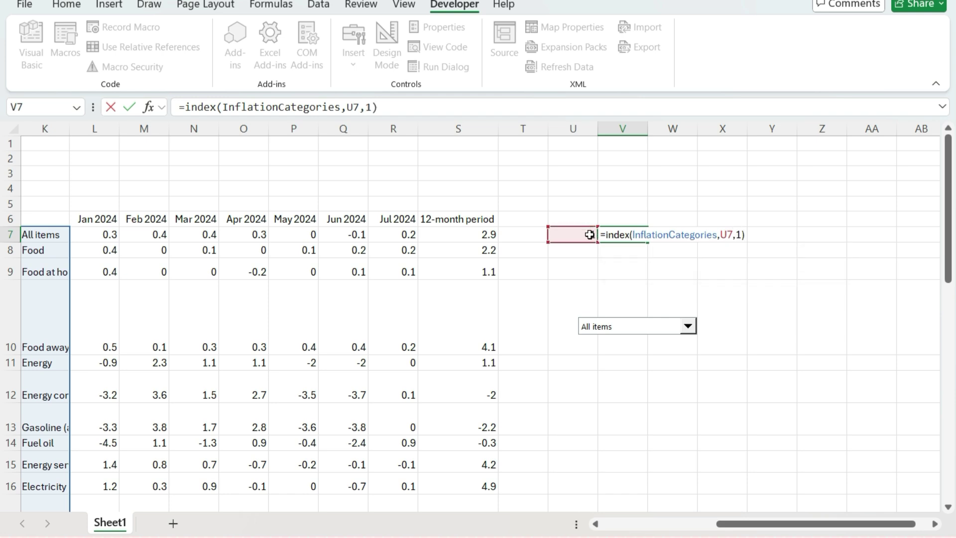
pyautogui.press('Return')
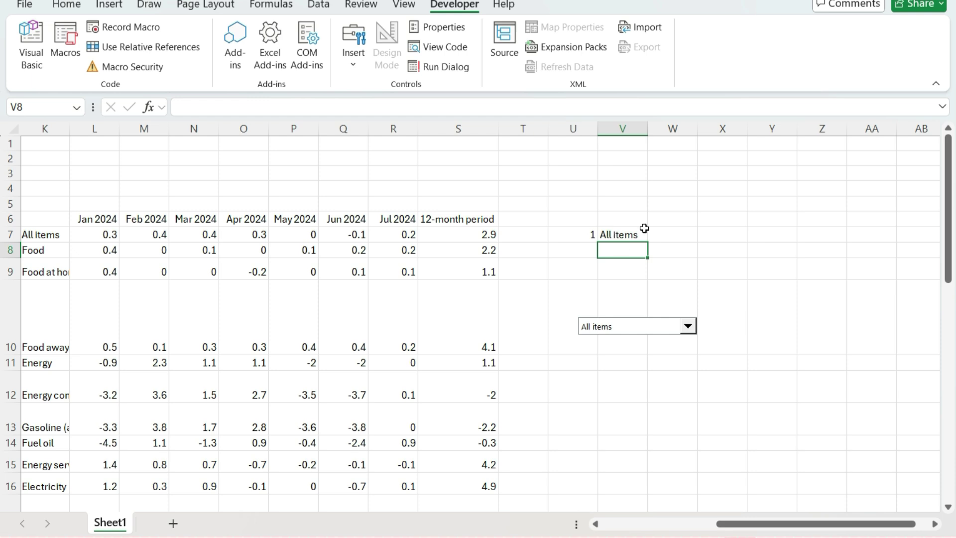
# - Link W6 to the date header in L6 and fill the formula across to AC6
pyautogui.click(662, 219)
pyautogui.write('=')
pyautogui.click(101, 218)
pyautogui.press('Return')
pyautogui.click(680, 218)
pyautogui.moveTo(698, 226); pyautogui.dragTo(902, 227)
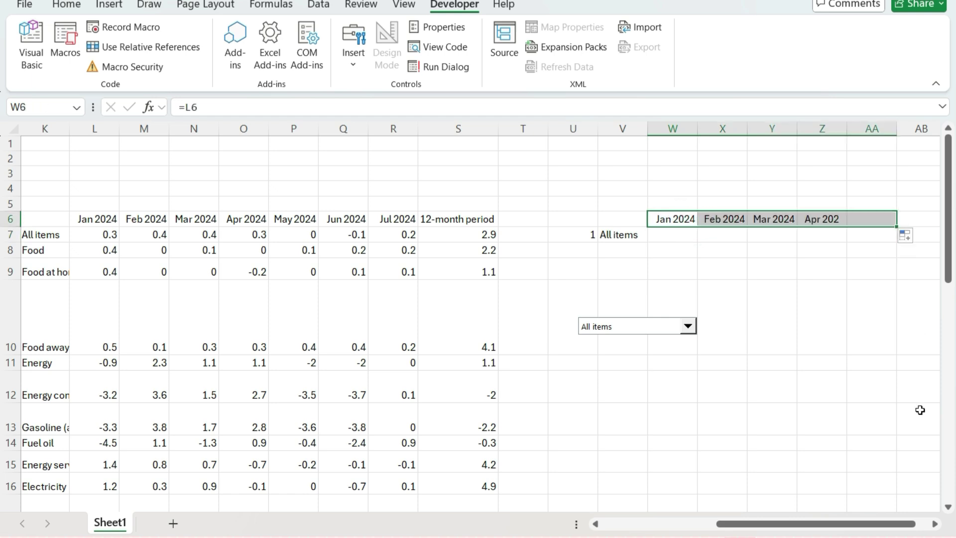
pyautogui.click(935, 524)
pyautogui.click(935, 524)
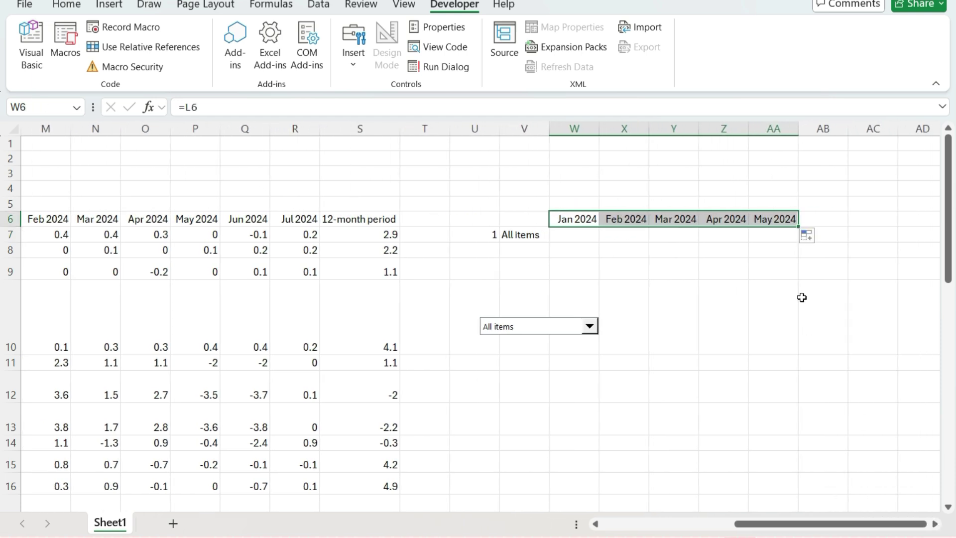
pyautogui.click(783, 219)
pyautogui.moveTo(861, 223); pyautogui.dragTo(889, 222)
# - Start an INDEX formula in W7 over columns K:S, with MATCH(V7,K:K,0) as its row number
pyautogui.click(581, 233)
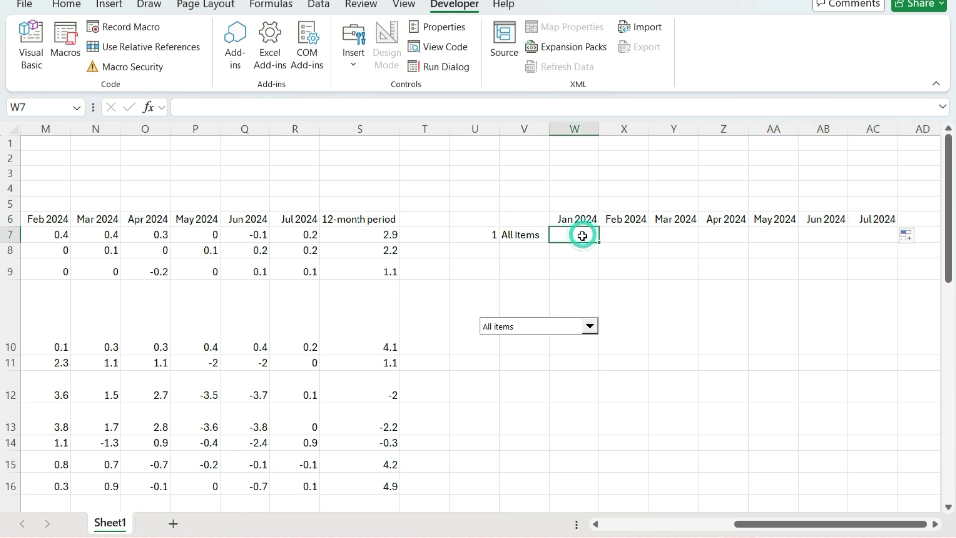
pyautogui.write('=index(')
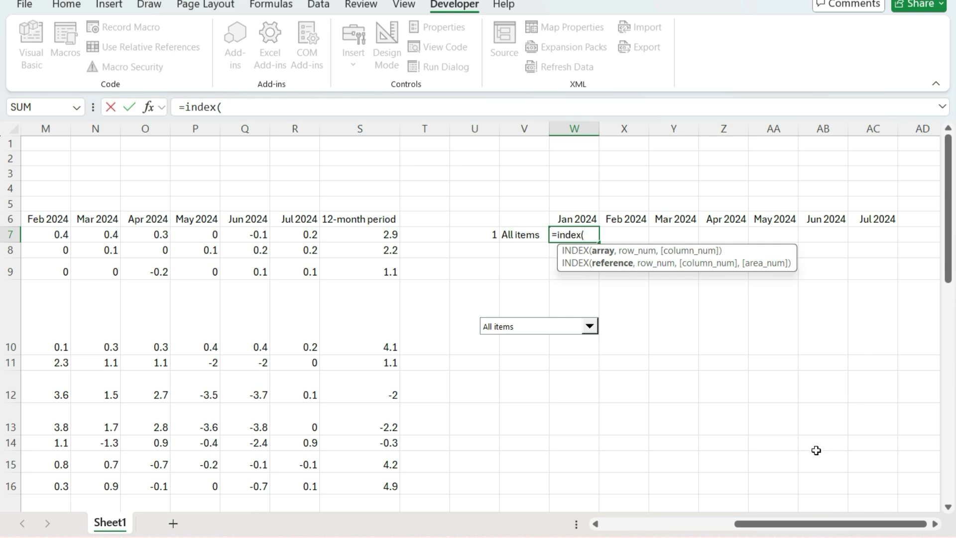
pyautogui.moveTo(822, 526); pyautogui.dragTo(777, 529)
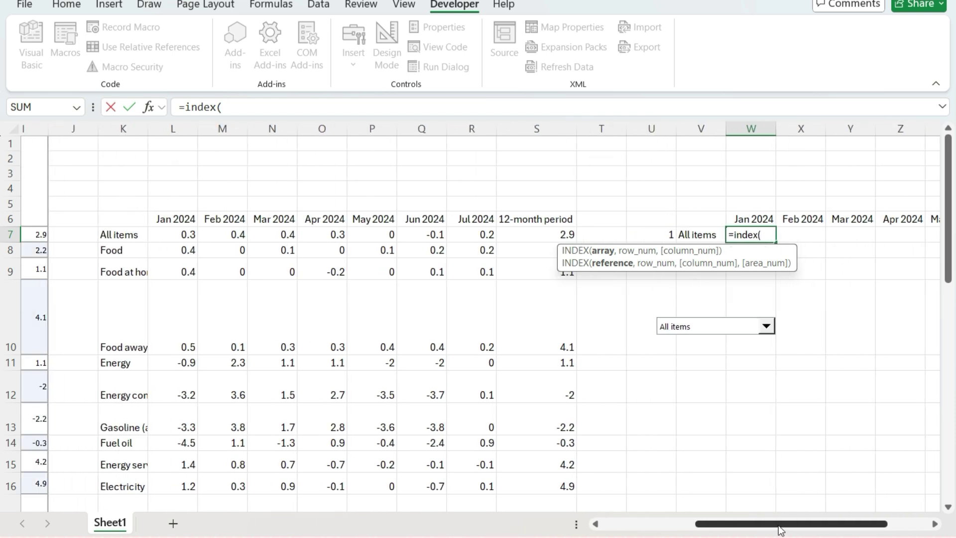
pyautogui.moveTo(140, 129); pyautogui.dragTo(512, 182)
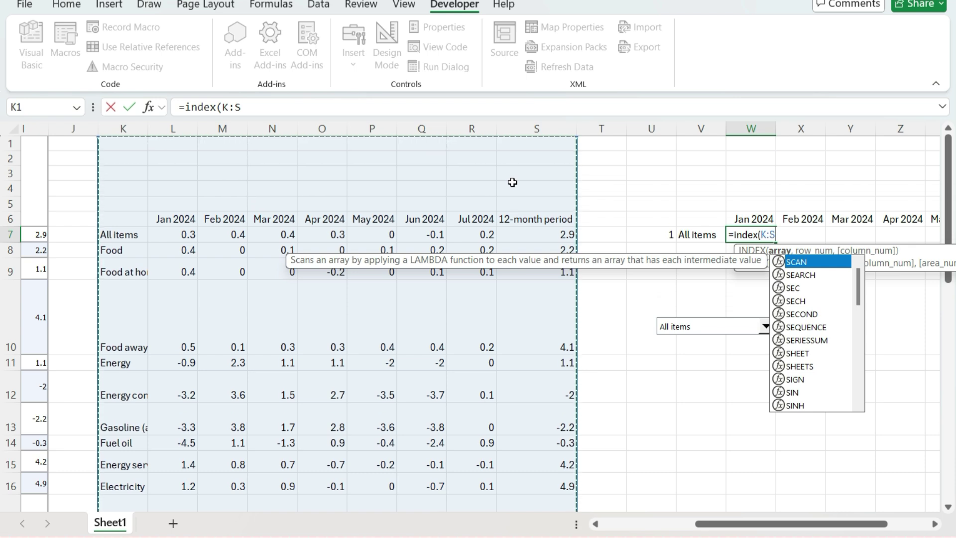
pyautogui.write(',')
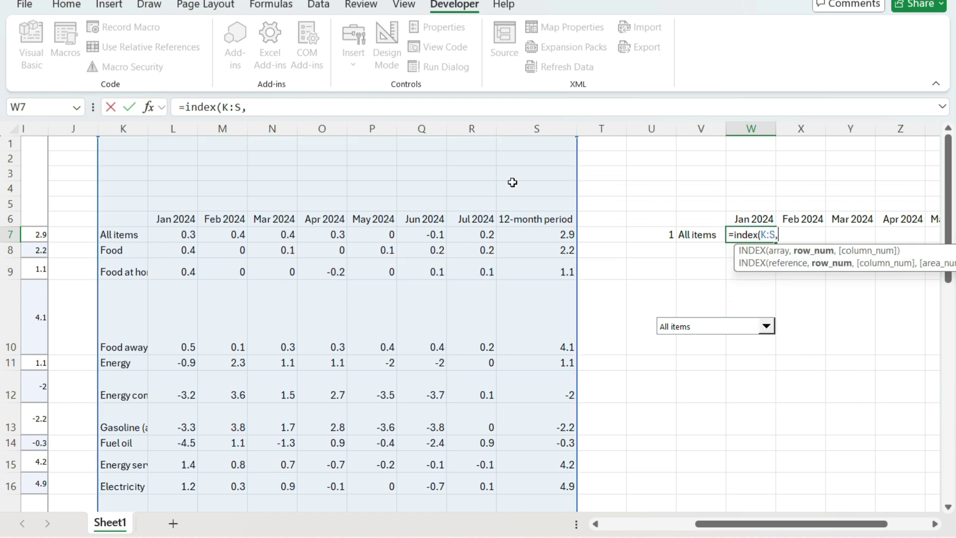
pyautogui.write('match(')
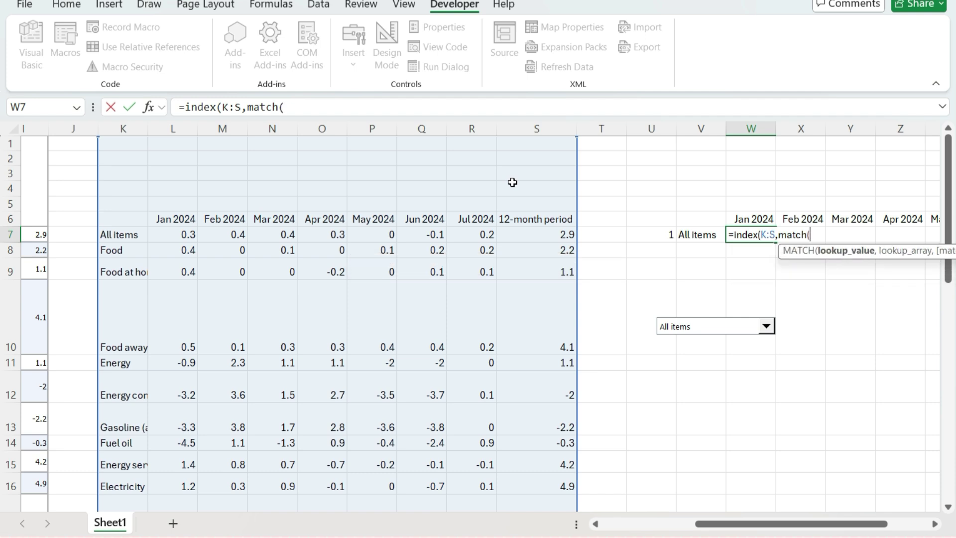
pyautogui.click(704, 234)
pyautogui.write(',')
pyautogui.click(135, 129)
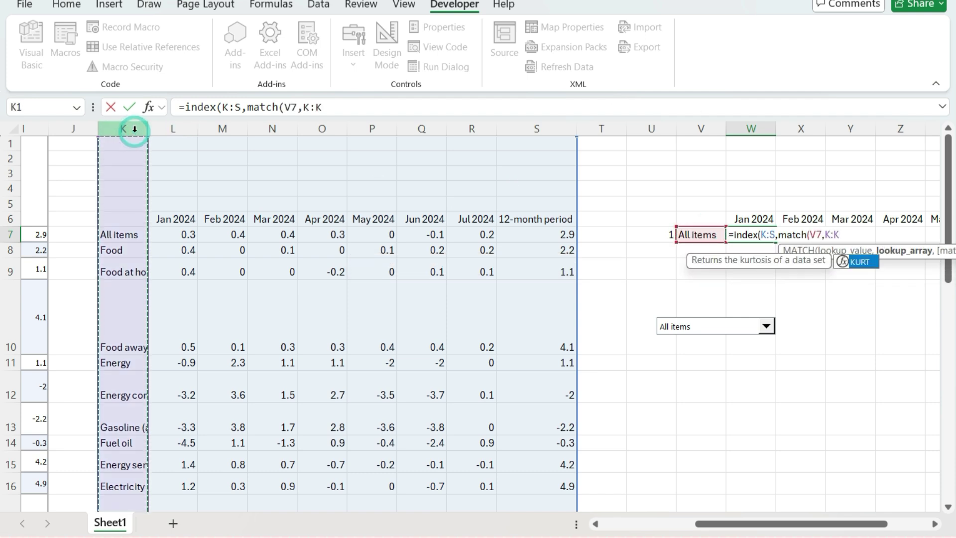
pyautogui.write(',0')
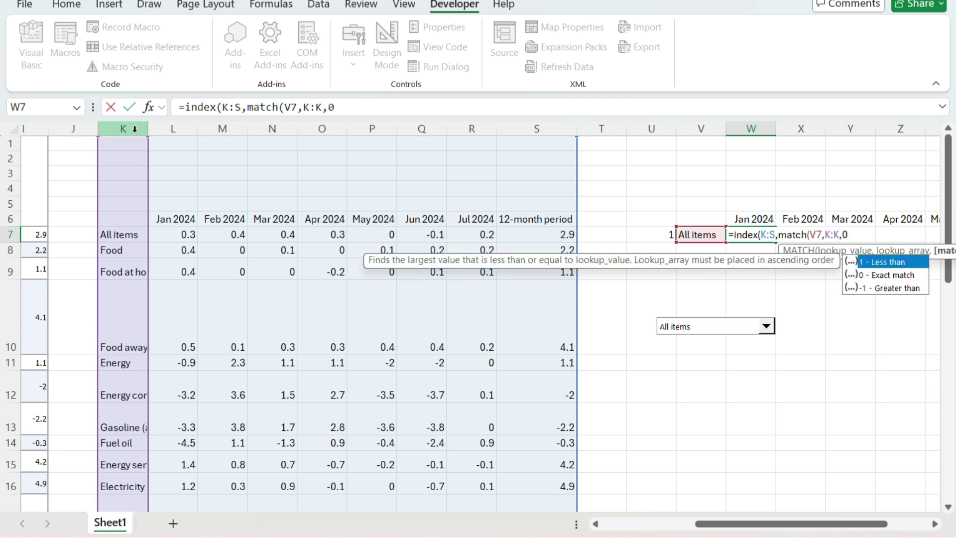
pyautogui.write('),')
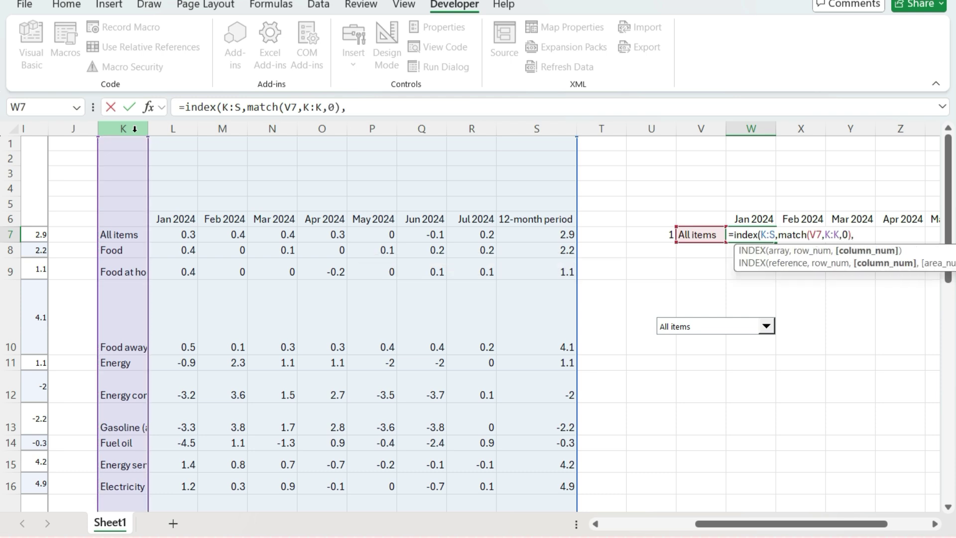
# - Complete the W7 INDEX formula with MATCH(W6,K6:S6,0) as its column number
pyautogui.write('match(')
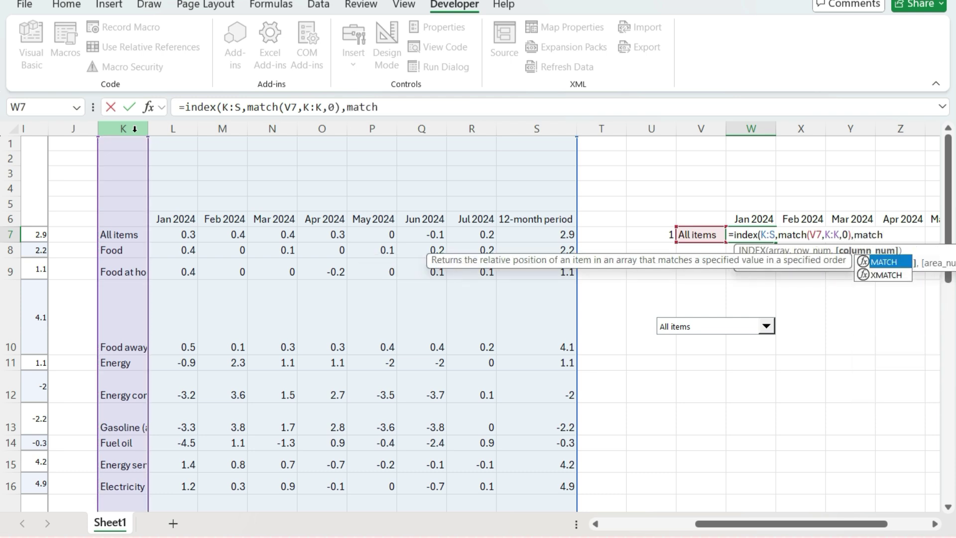
pyautogui.click(764, 218)
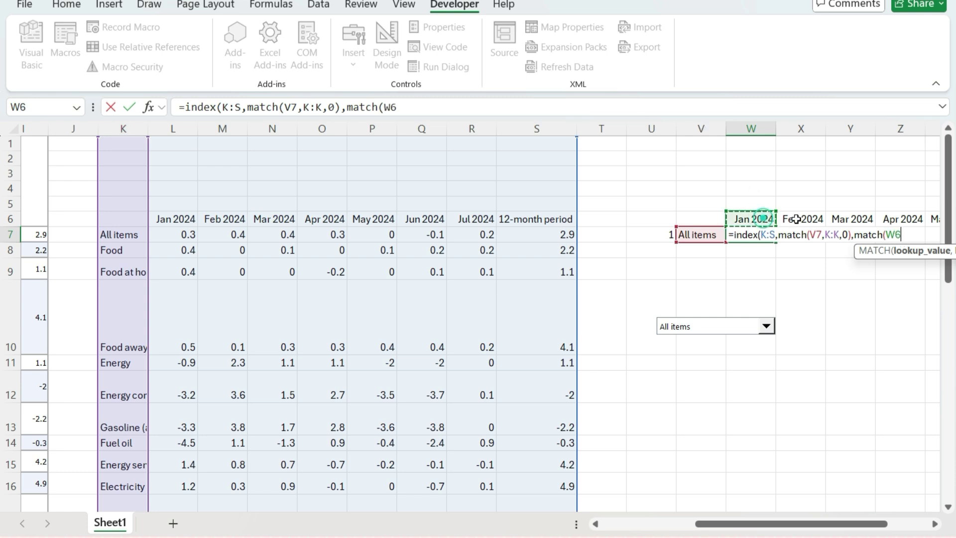
pyautogui.write(',')
pyautogui.moveTo(138, 217); pyautogui.dragTo(546, 220)
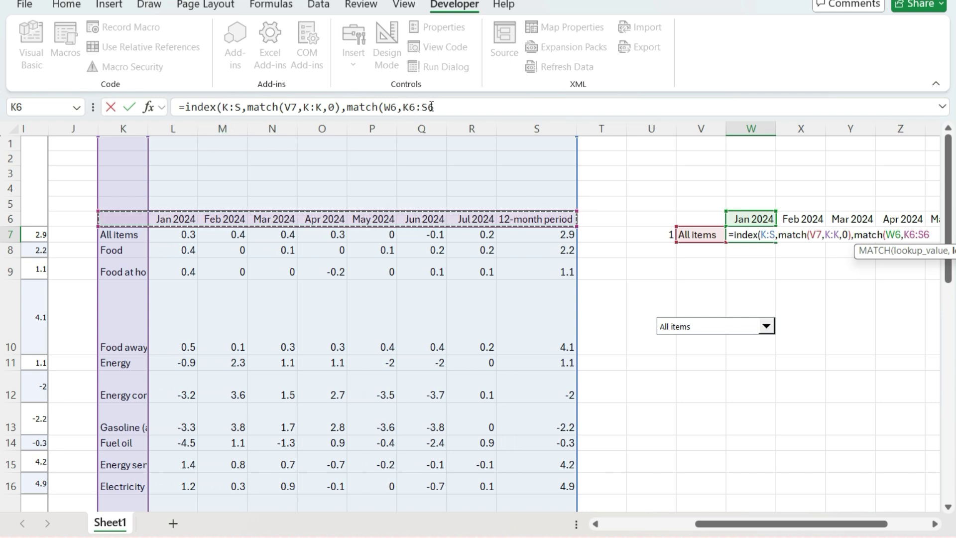
pyautogui.click(463, 107)
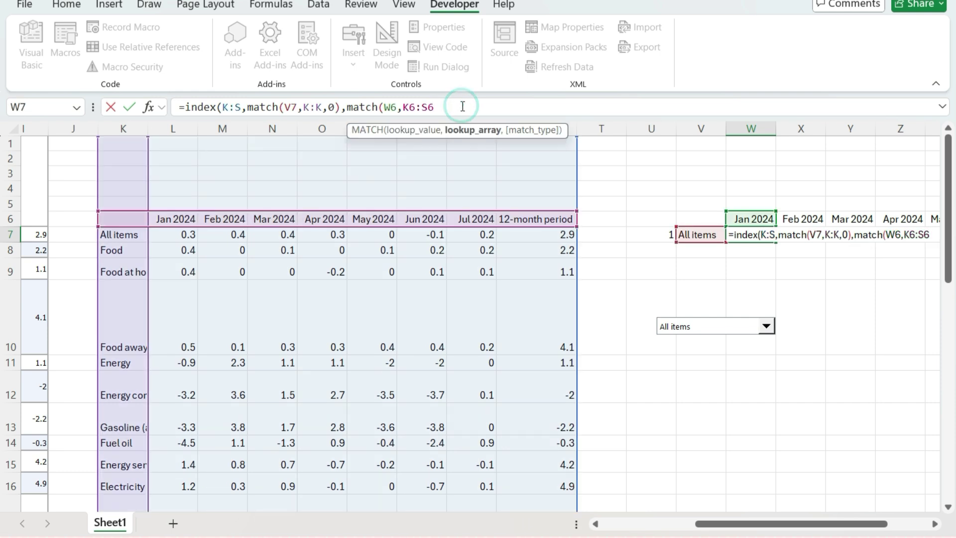
pyautogui.write(',0)')
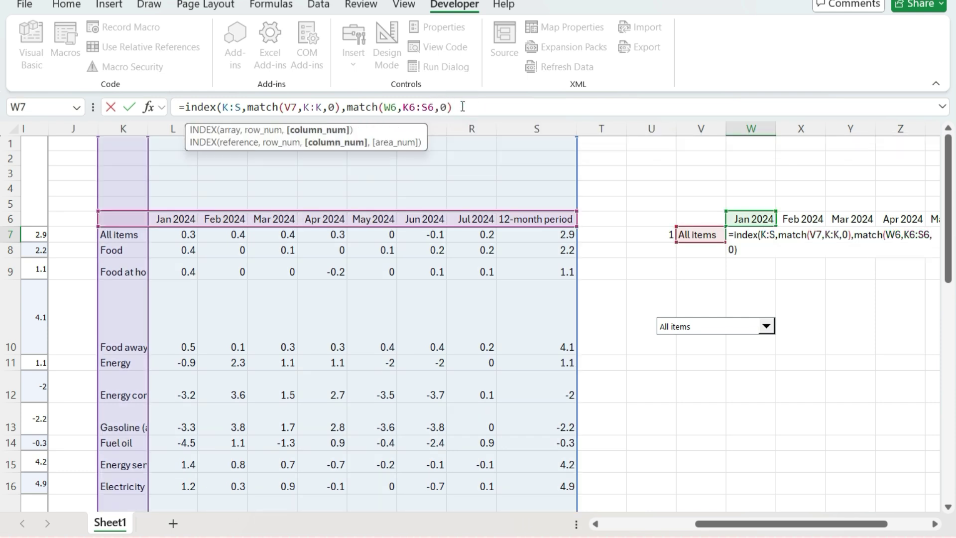
pyautogui.write(')')
pyautogui.press('Return')
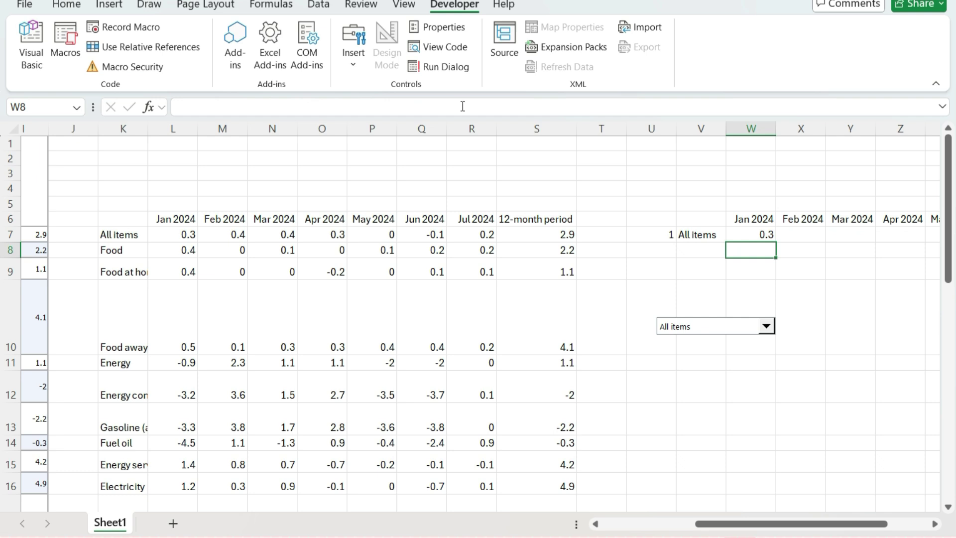
# - Anchor the columns in W7's INDEX array and row MATCH as $K:$S, $V7 and $K:$K
pyautogui.press('Up')
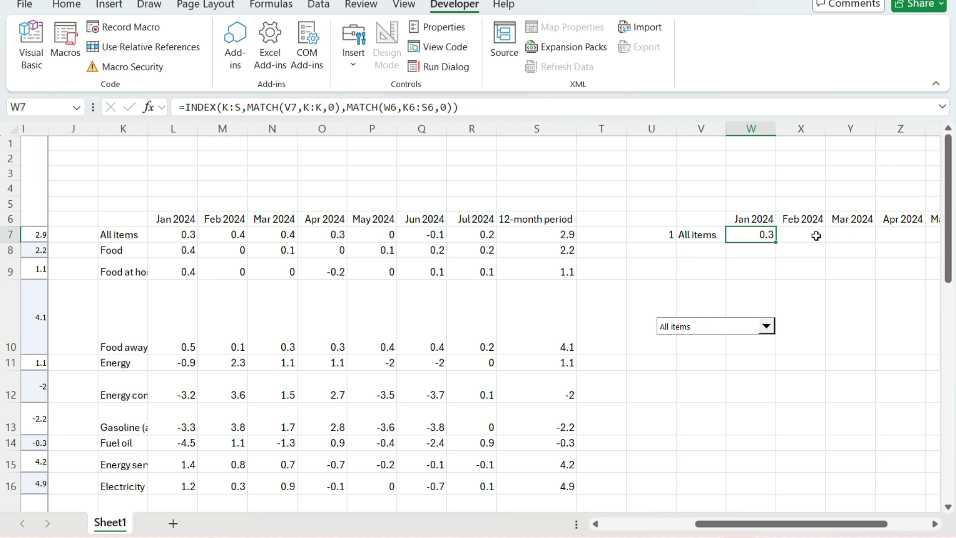
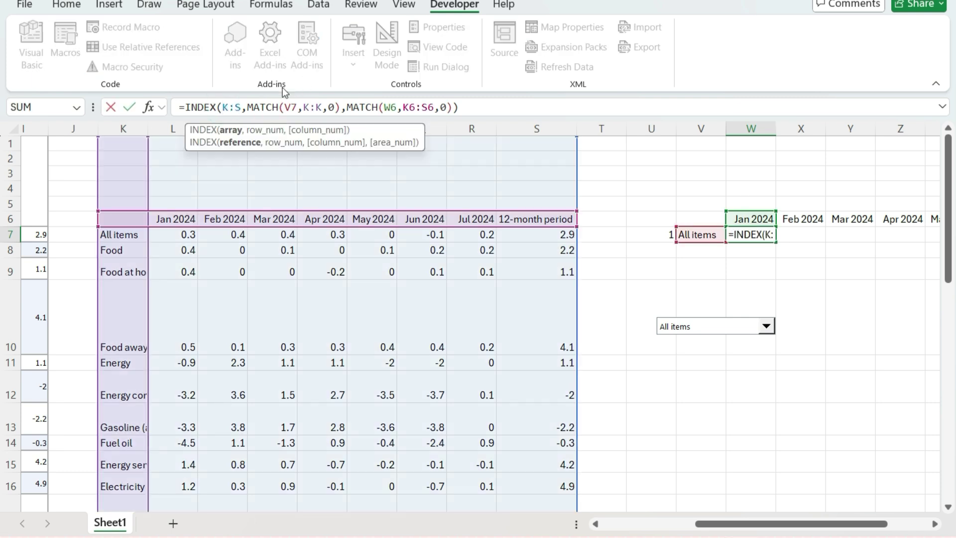
pyautogui.write('$')
pyautogui.click(241, 107)
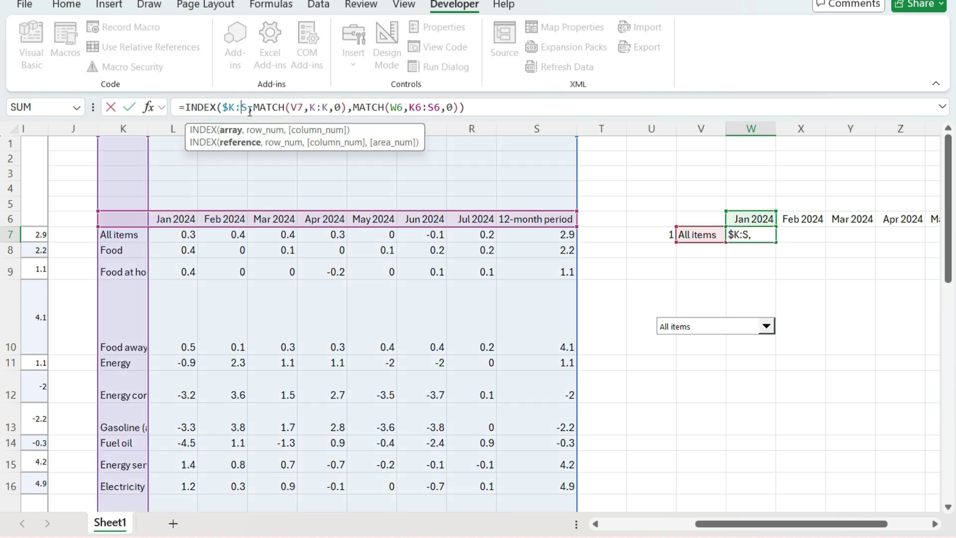
pyautogui.write('$')
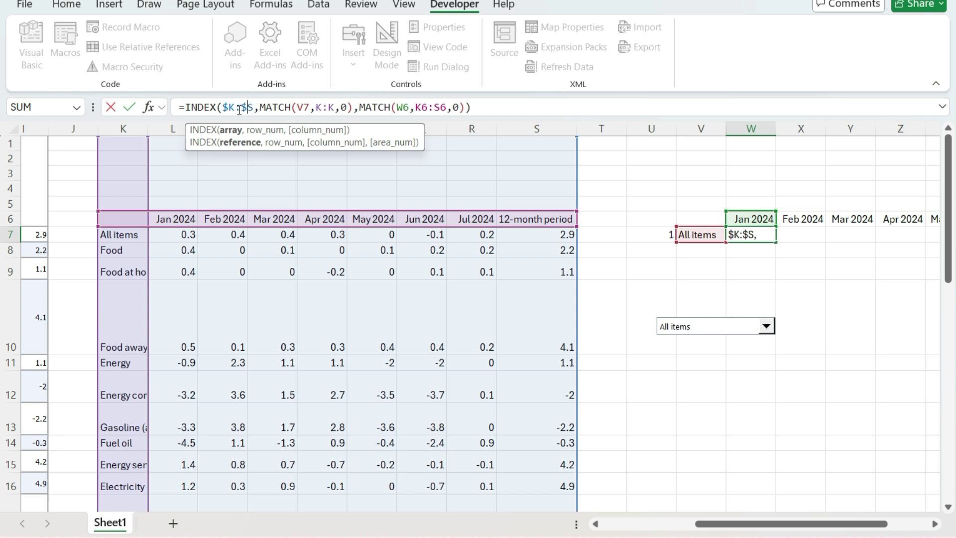
pyautogui.click(296, 106)
pyautogui.write('$')
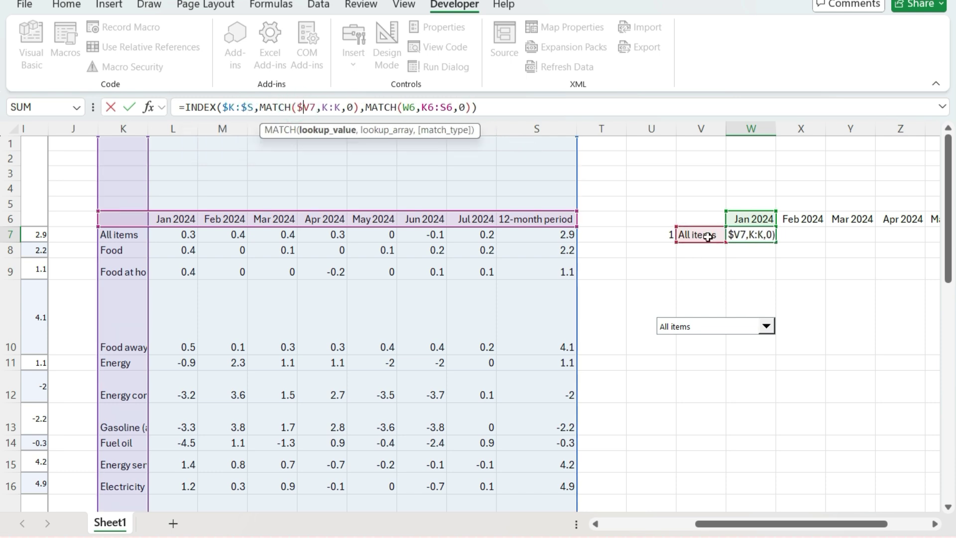
pyautogui.click(319, 107)
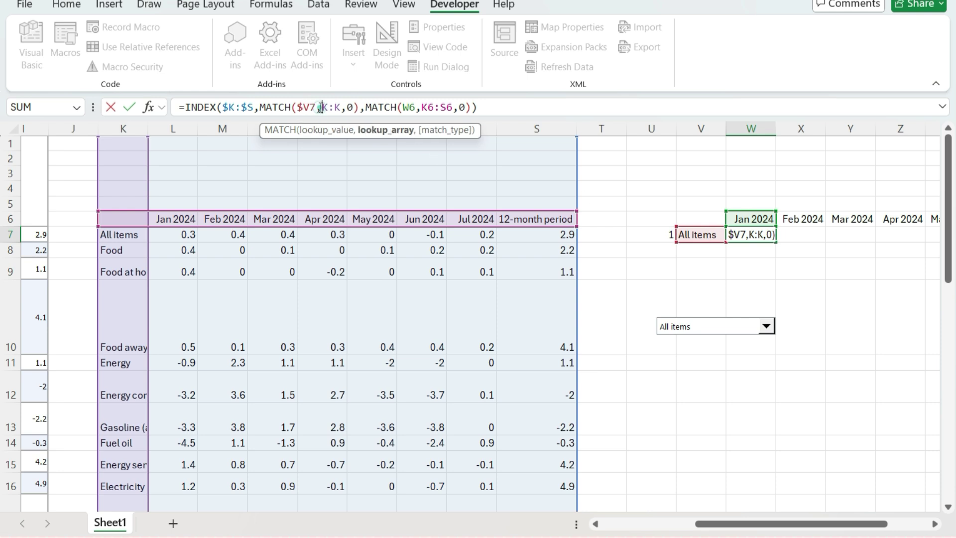
pyautogui.write('$')
pyautogui.click(341, 107)
pyautogui.write('$')
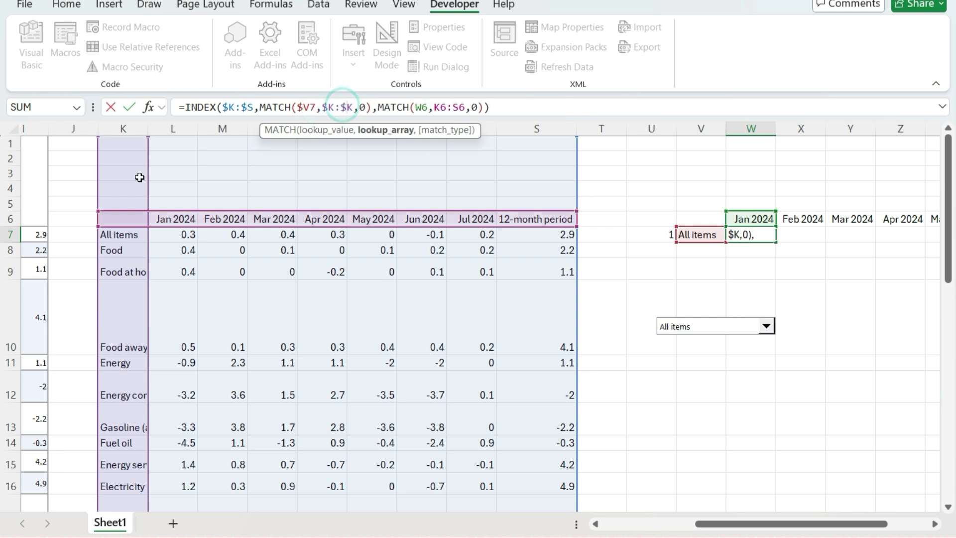
# - Lock the references in W7's column MATCH as W$6 and $K$6:$S$6 and commit the formula
pyautogui.click(422, 107)
pyautogui.write('$')
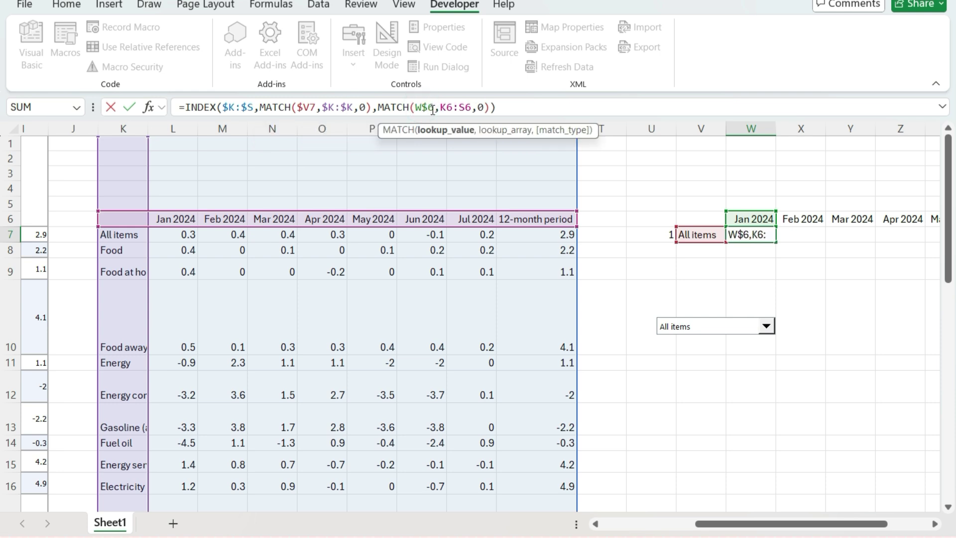
pyautogui.click(447, 107)
pyautogui.write('$')
pyautogui.click(469, 107)
pyautogui.write('$K$')
pyautogui.click(440, 108)
pyautogui.write('$K$')
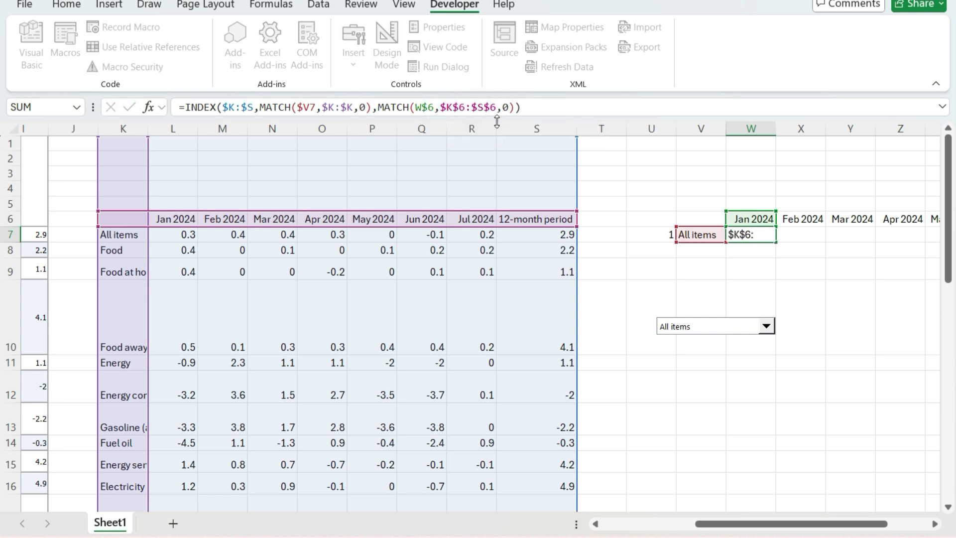
pyautogui.press('Return')
# - Fill the W7 formula across to AC7 for the remaining months
pyautogui.click(767, 234)
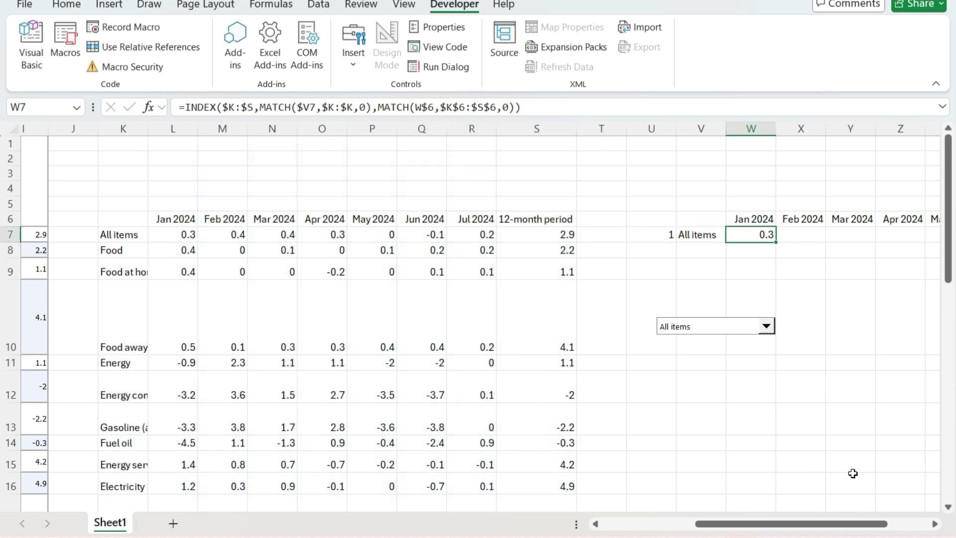
pyautogui.hscroll(5, 922, 532)
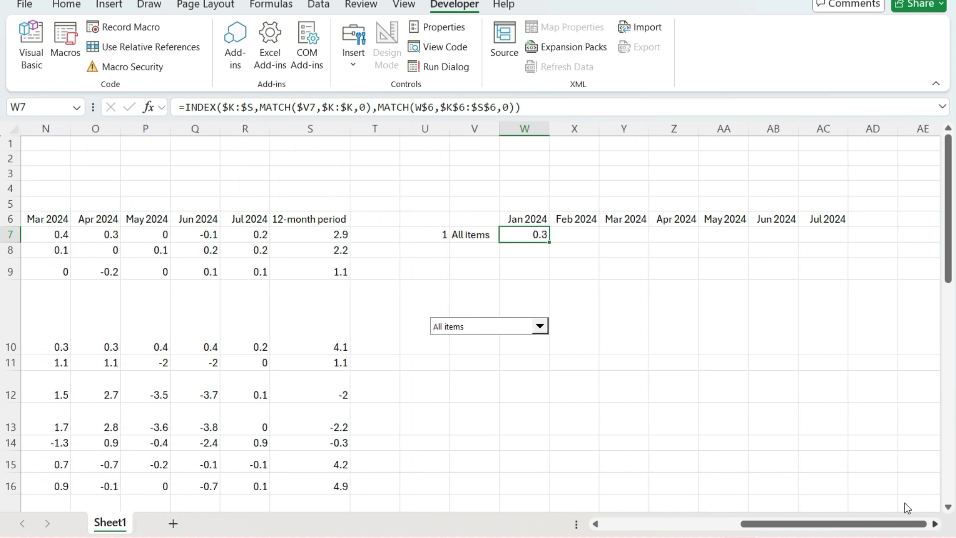
pyautogui.moveTo(549, 244); pyautogui.dragTo(837, 245)
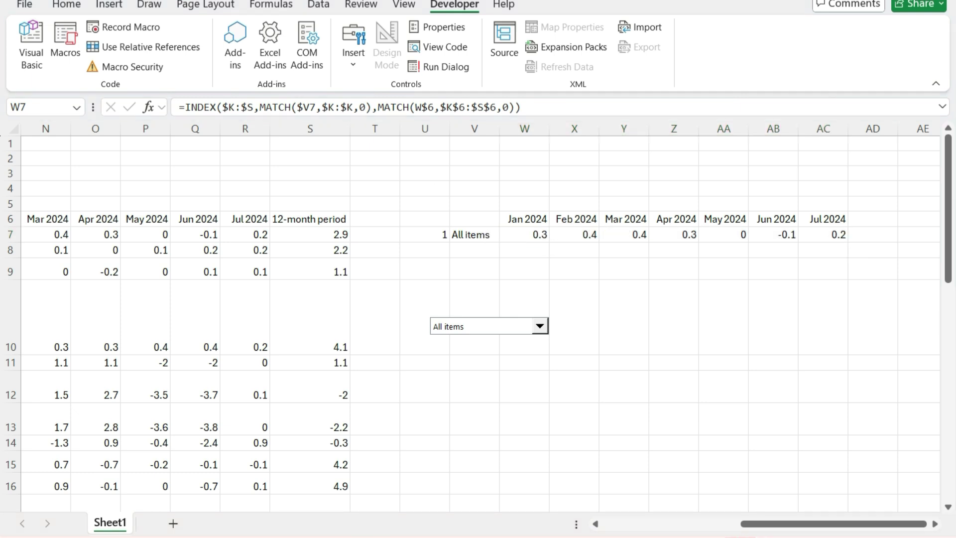
# - Copy the All items combo box and paste the duplicate beside it in row 10, across about columns X to Z
pyautogui.rightClick(509, 331)
pyautogui.click(554, 365)
pyautogui.click(594, 335)
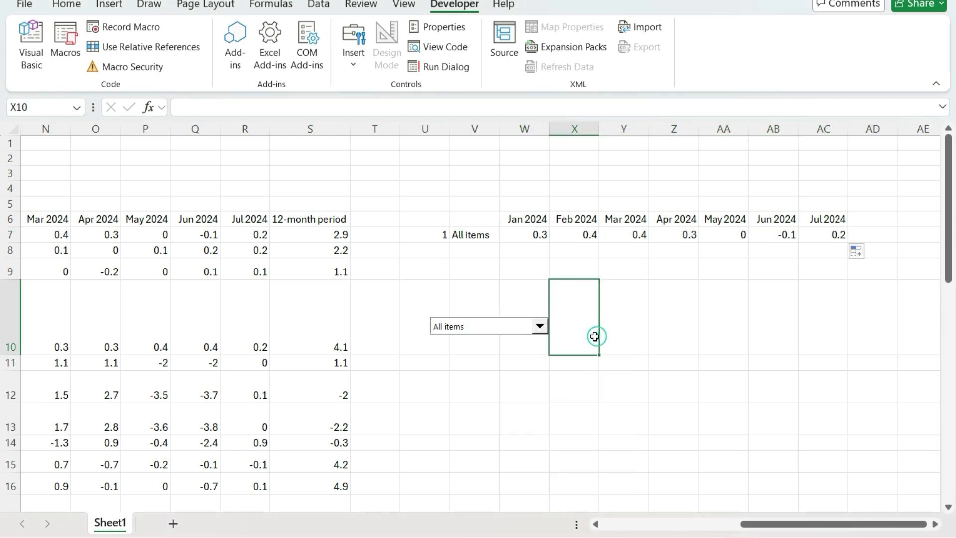
pyautogui.hotkey('ctrl', 'v')
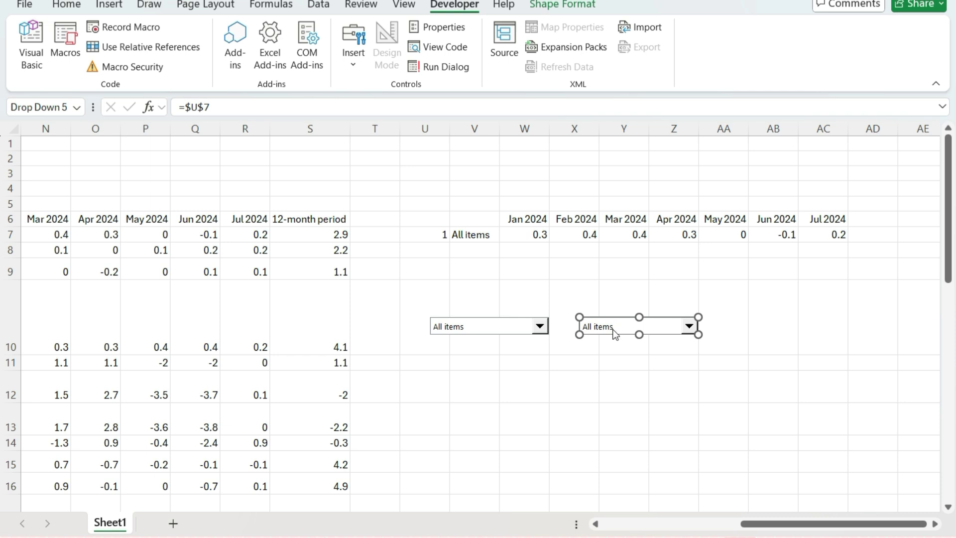
# - Change the duplicate combo box's cell link to $U$8
pyautogui.rightClick(615, 334)
pyautogui.click(675, 476)
pyautogui.moveTo(372, 143); pyautogui.dragTo(294, 212)
pyautogui.click(345, 277)
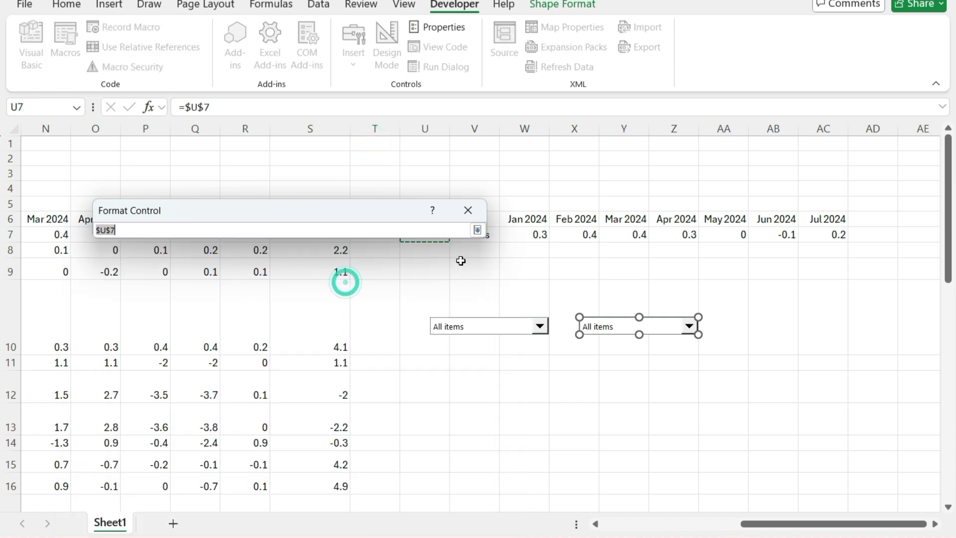
pyautogui.click(419, 250)
pyautogui.press('Return')
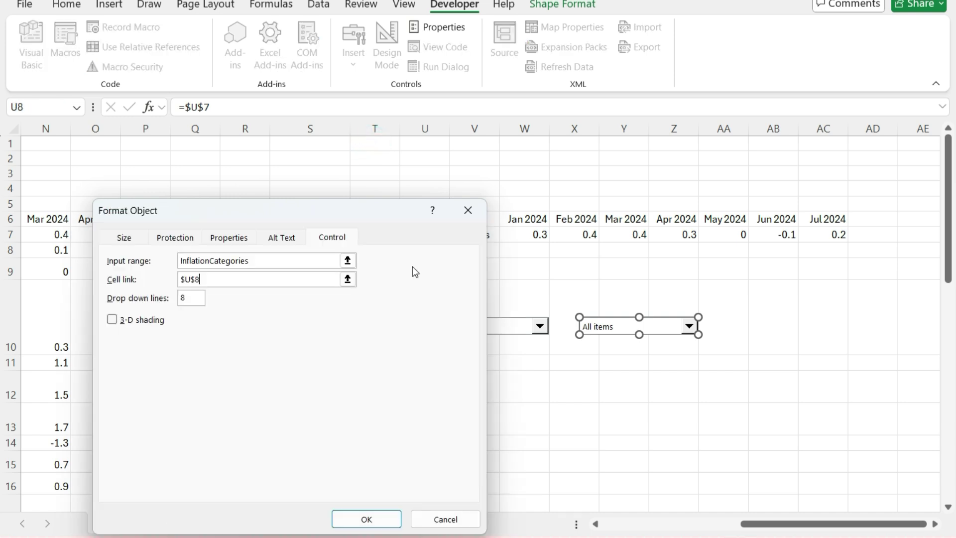
pyautogui.click(363, 518)
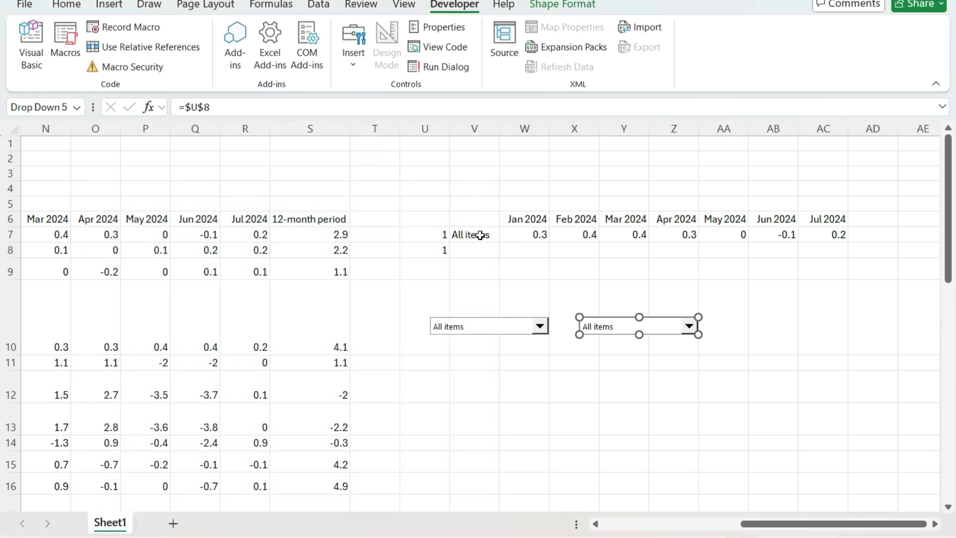
# - Choose Food in the second combo box and fill the V7:AC7 formulas down to row 8
pyautogui.click(479, 234)
pyautogui.click(689, 326)
pyautogui.click(648, 337)
pyautogui.click(639, 351)
pyautogui.moveTo(478, 235); pyautogui.dragTo(846, 260)
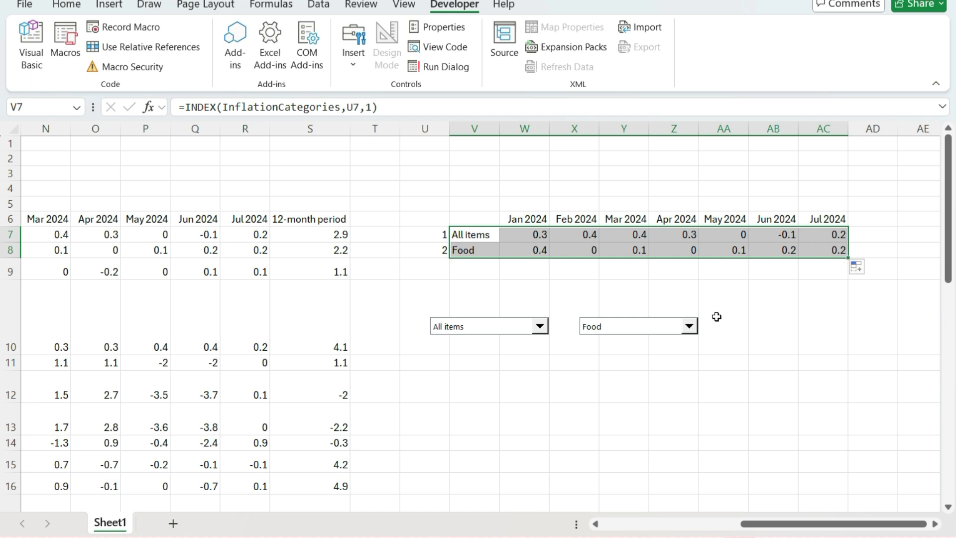
# - Copy the Food combo box and paste a third one beside it in row 10, across about columns AA to AC
pyautogui.click(689, 326)
pyautogui.click(689, 326)
pyautogui.rightClick(679, 330)
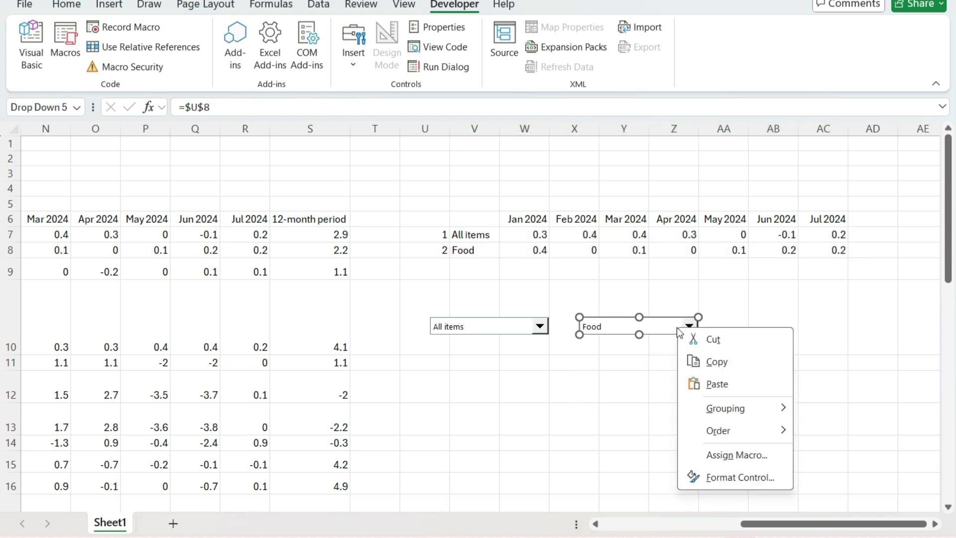
pyautogui.click(716, 362)
pyautogui.click(734, 324)
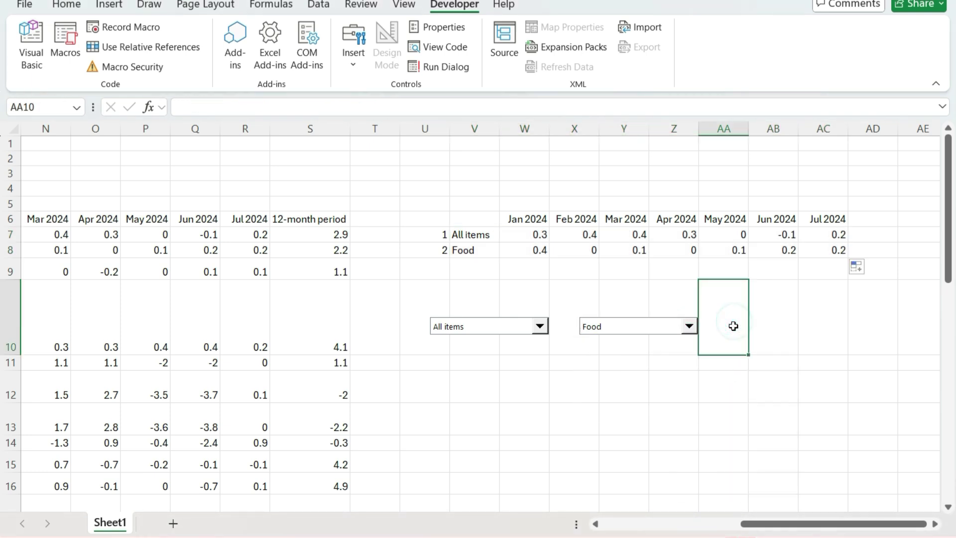
pyautogui.hotkey('ctrl', 'v')
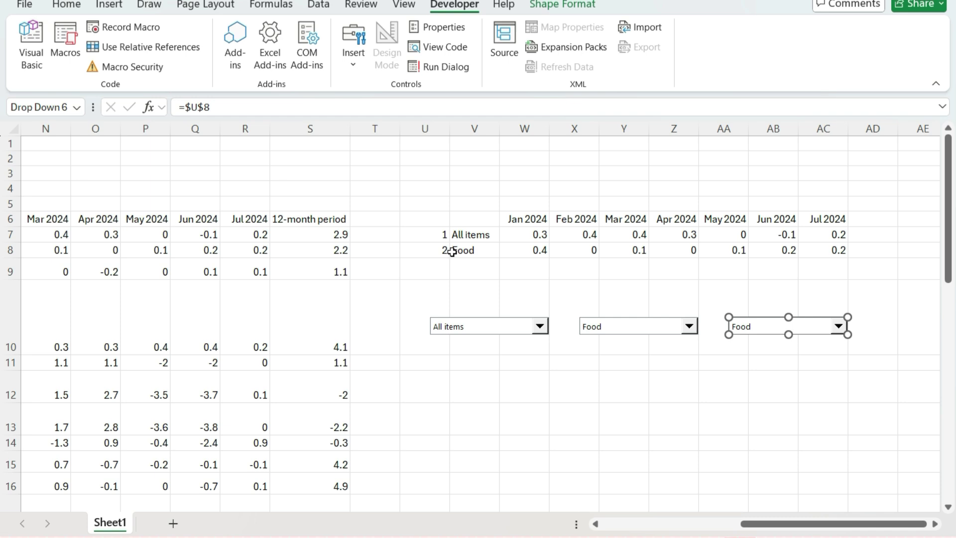
# - Change the third combo box's cell link to $U$9
pyautogui.rightClick(748, 327)
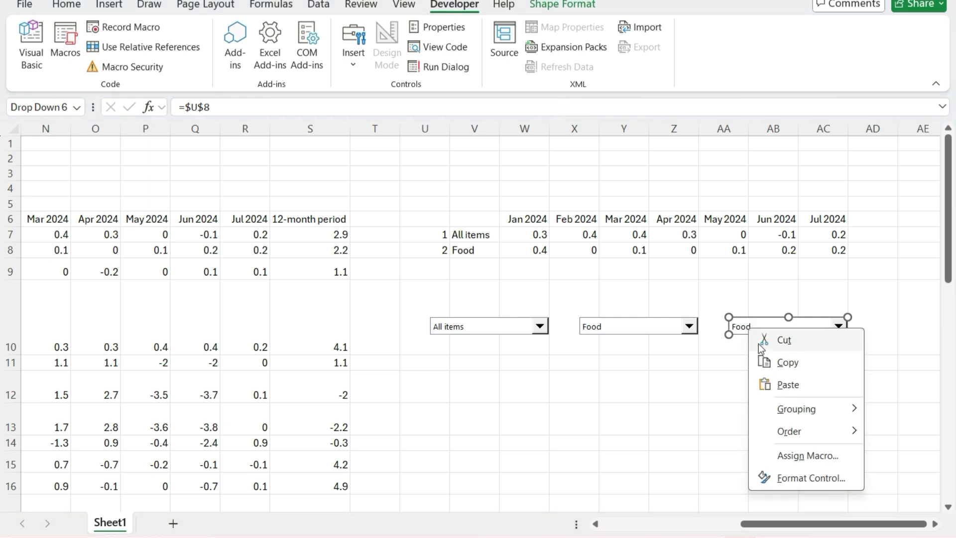
pyautogui.click(791, 477)
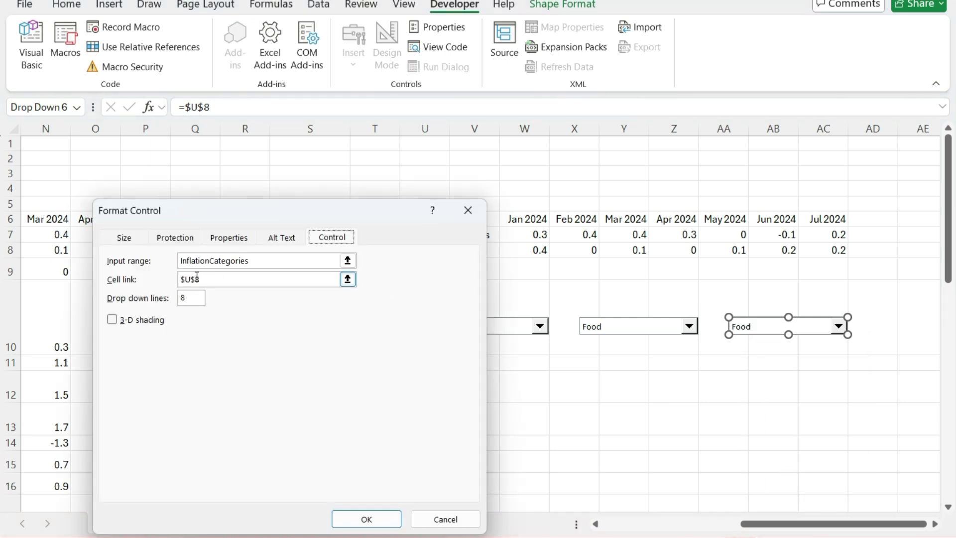
pyautogui.click(347, 280)
pyautogui.click(415, 269)
pyautogui.press('Return')
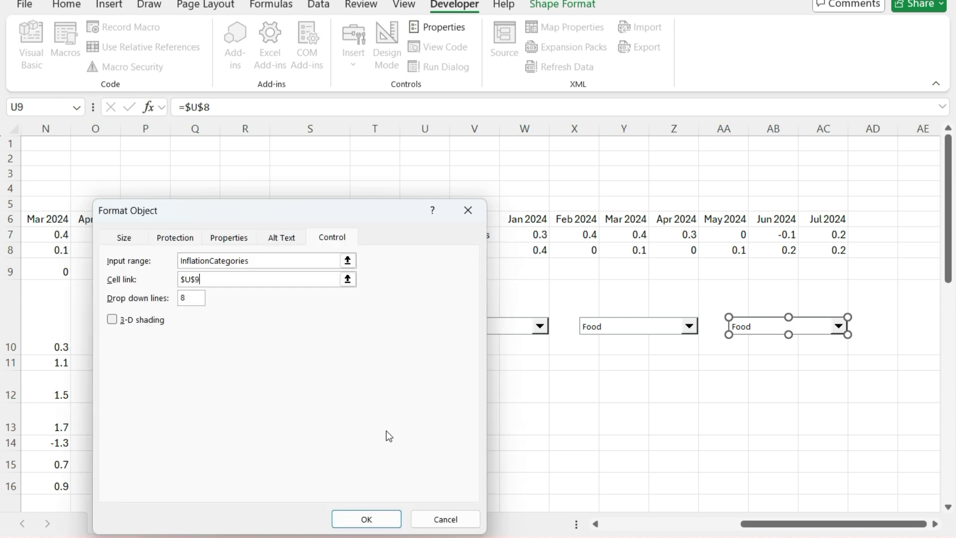
pyautogui.click(388, 519)
# - Fill the V8:AC8 formulas down to row 9 and choose Energy in the third combo box
pyautogui.moveTo(480, 251); pyautogui.dragTo(847, 277)
pyautogui.click(839, 326)
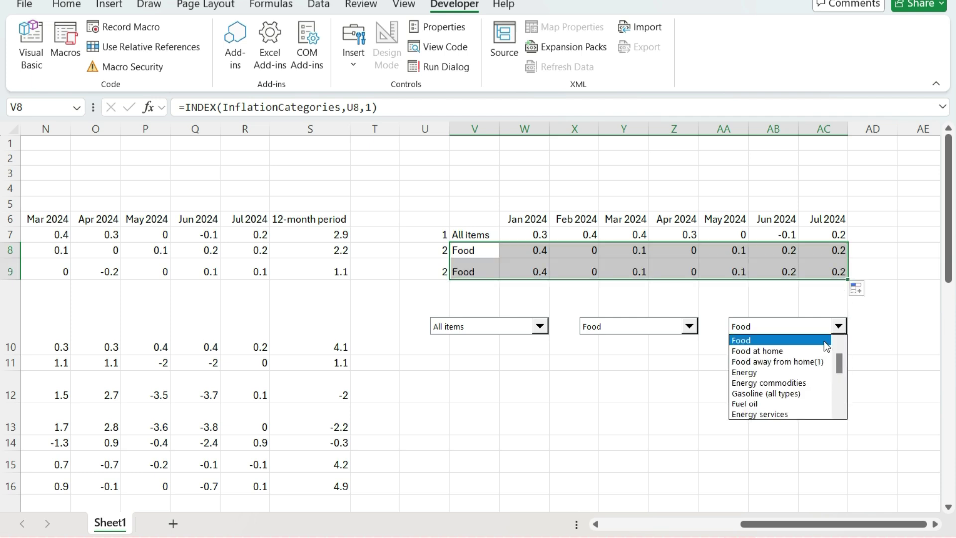
pyautogui.click(781, 377)
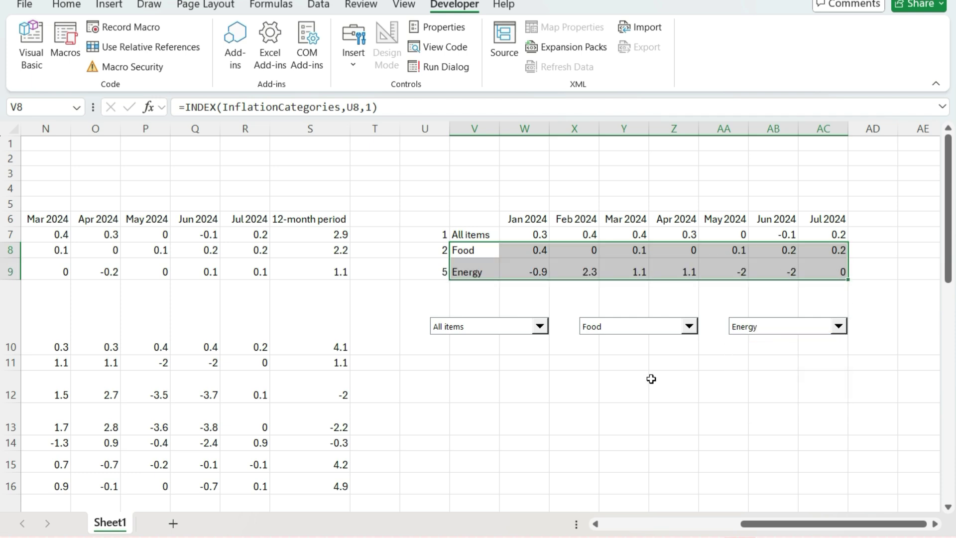
# - Test the second combo box by choosing Energy, and finish with Gasoline (all types) selected
pyautogui.click(689, 326)
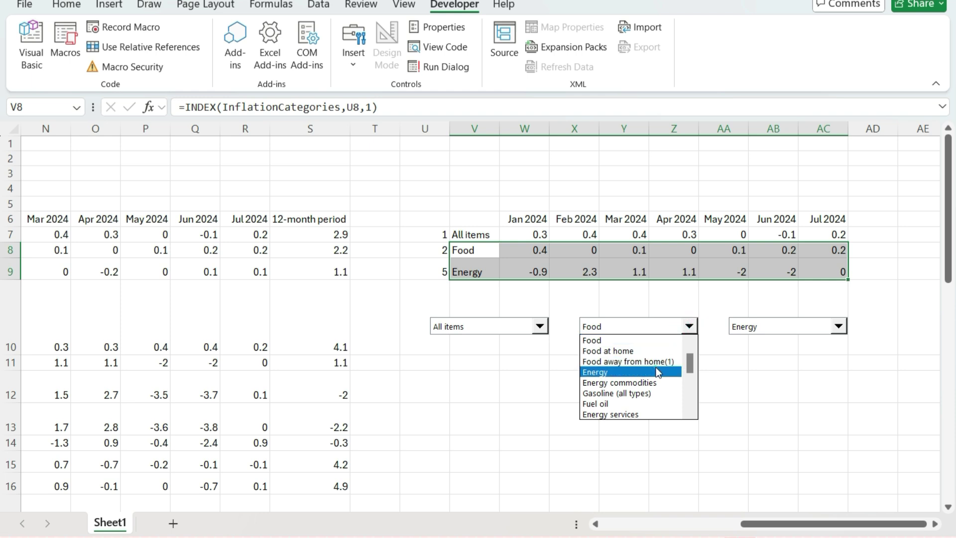
pyautogui.click(656, 367)
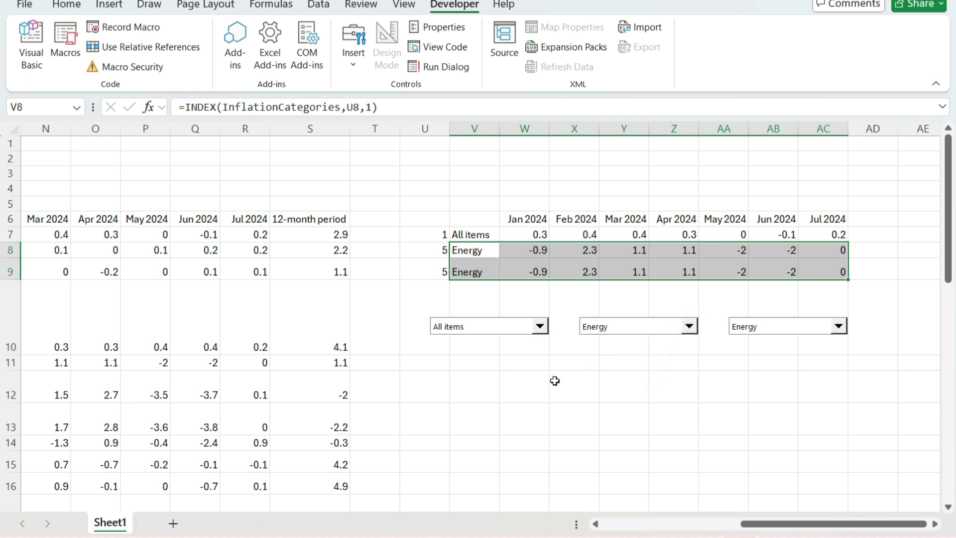
pyautogui.click(689, 326)
pyautogui.click(663, 362)
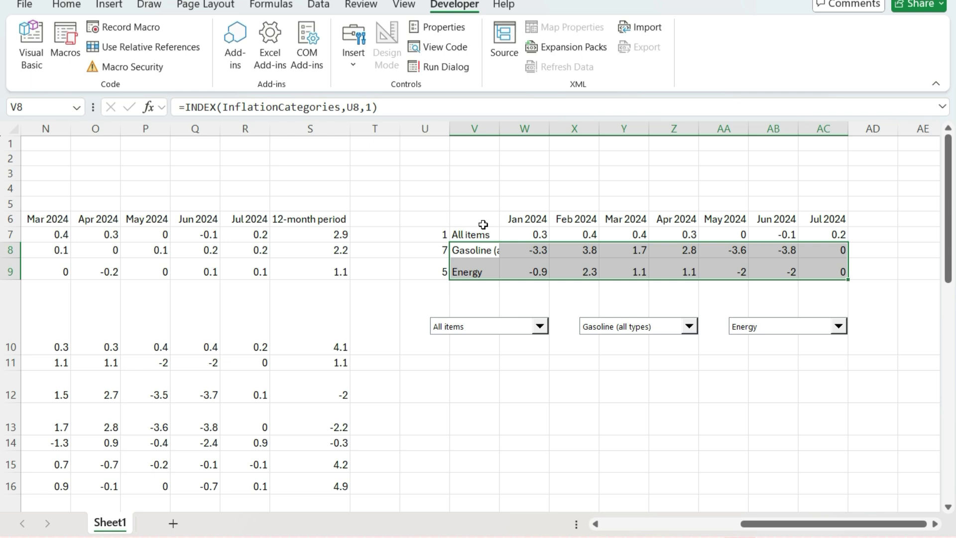
# - Insert a 2-D clustered column chart from the comparison table in V6:AC9
pyautogui.moveTo(489, 223); pyautogui.dragTo(805, 268)
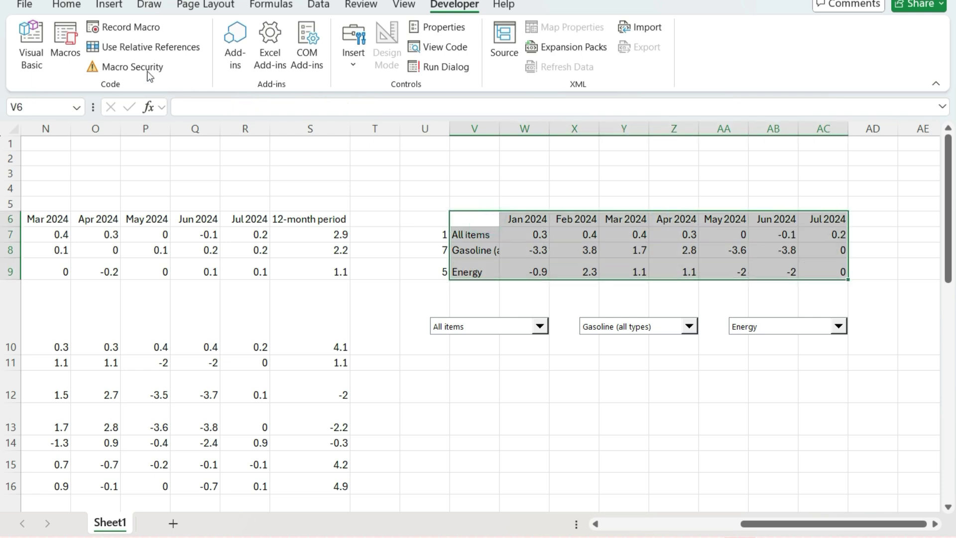
pyautogui.click(109, 7)
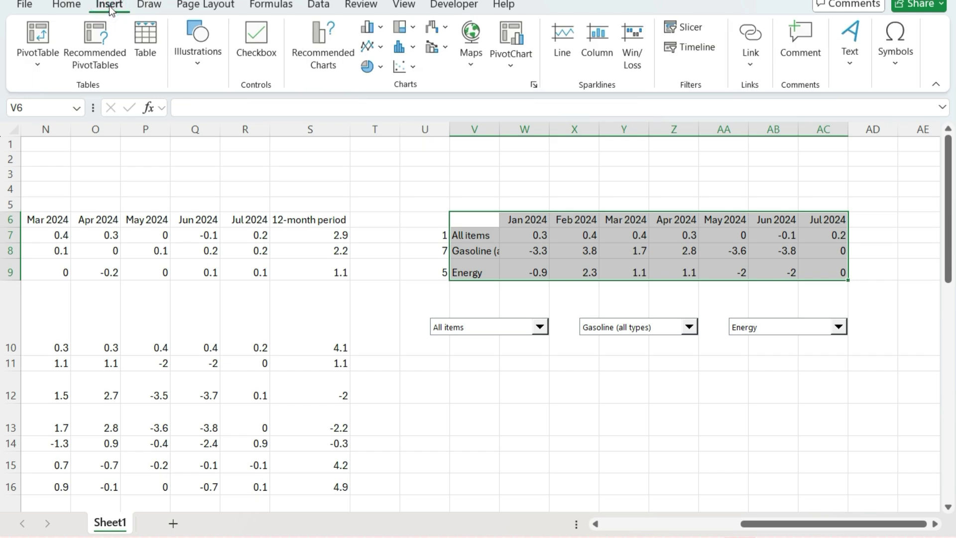
pyautogui.click(367, 27)
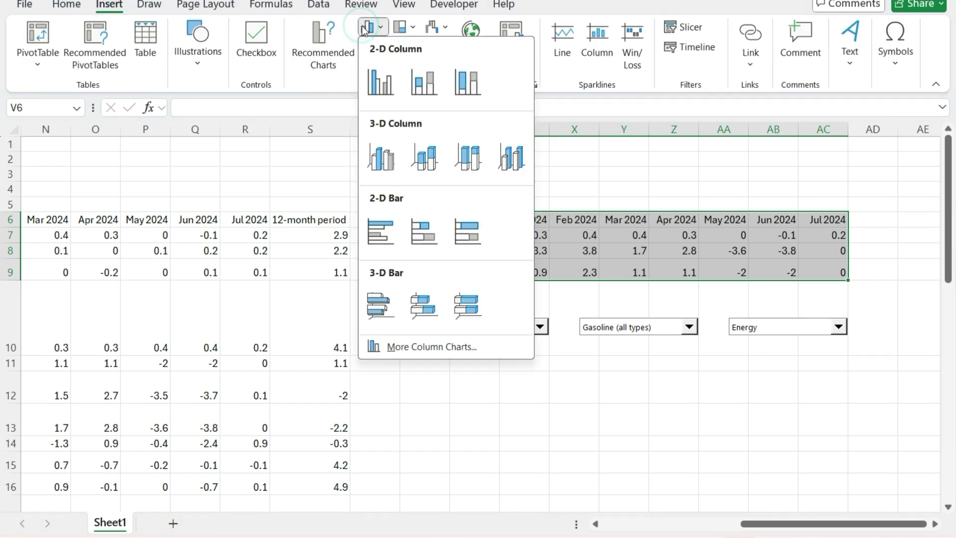
pyautogui.click(387, 79)
# - Place the chart directly below the three combo boxes and widen it to the outer edge of column AC
pyautogui.moveTo(385, 225); pyautogui.dragTo(518, 351)
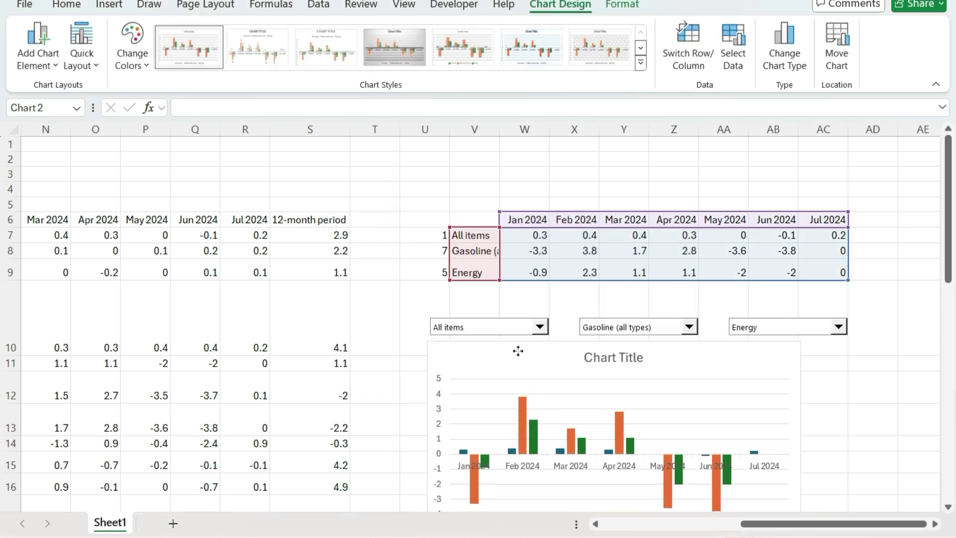
pyautogui.scroll(-2, 540, 269)
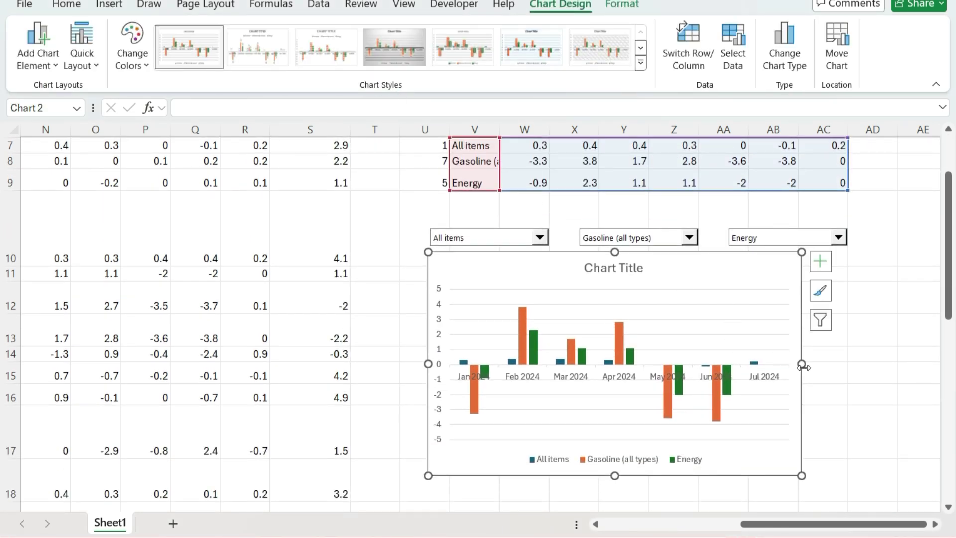
pyautogui.moveTo(805, 364); pyautogui.dragTo(850, 364)
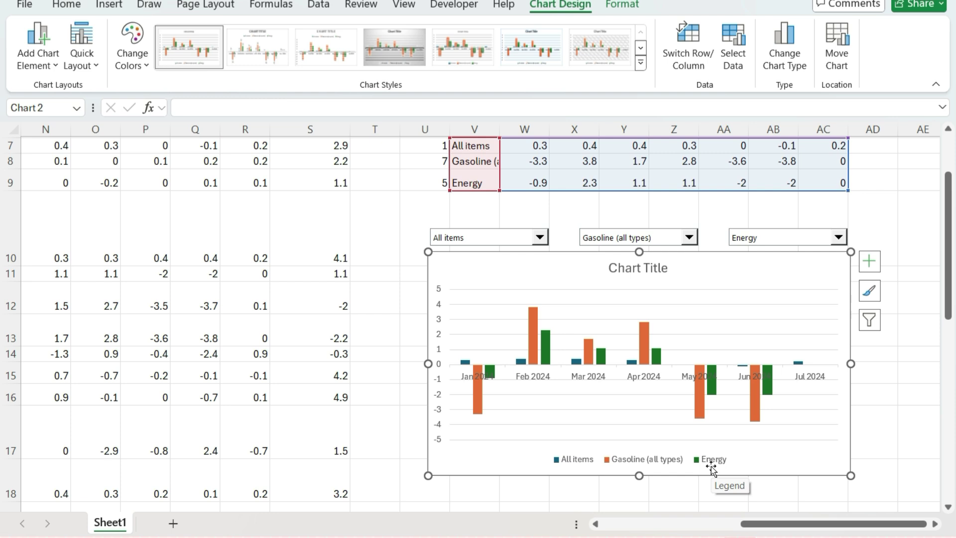
# - Change the chart title to Inflation
pyautogui.click(639, 269)
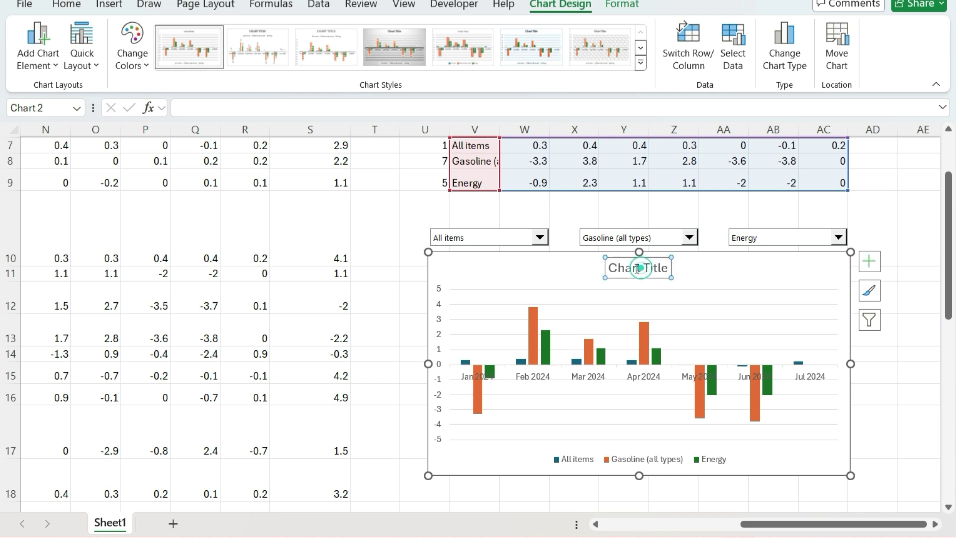
pyautogui.tripleClick(638, 272)
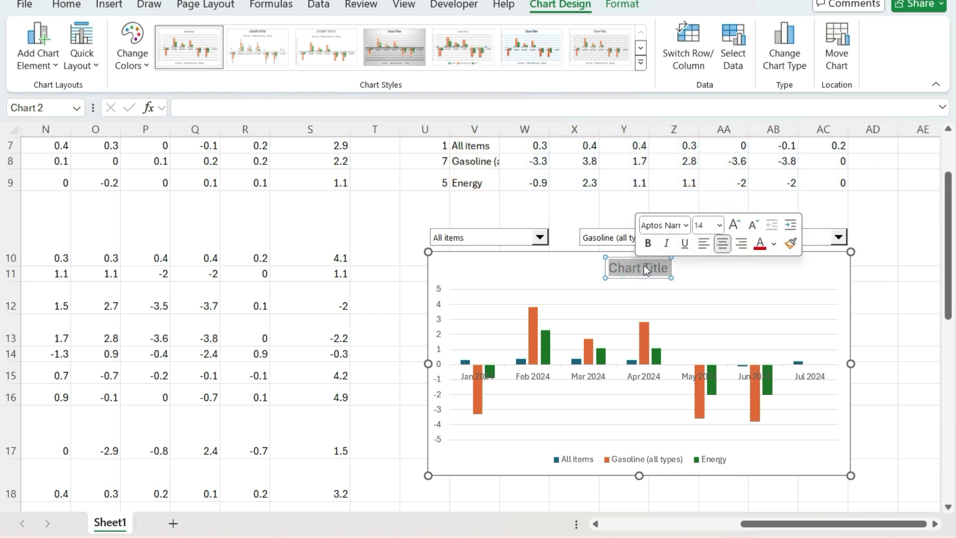
pyautogui.write('Inflation')
pyautogui.press('Return')
pyautogui.press('BackSpace')
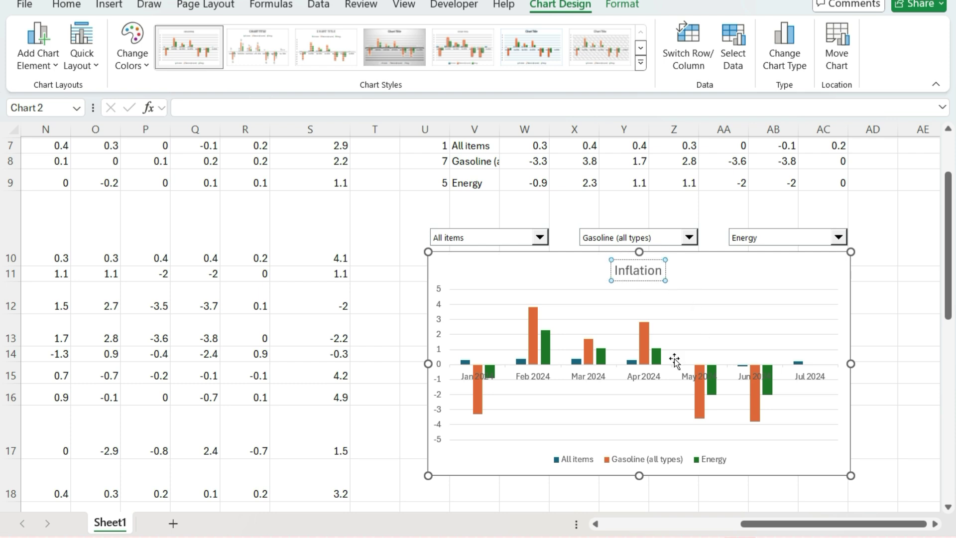
# - Set the label position of the chart's month axis to High and close the formatting pane
pyautogui.click(643, 382)
pyautogui.rightClick(643, 382)
pyautogui.click(667, 364)
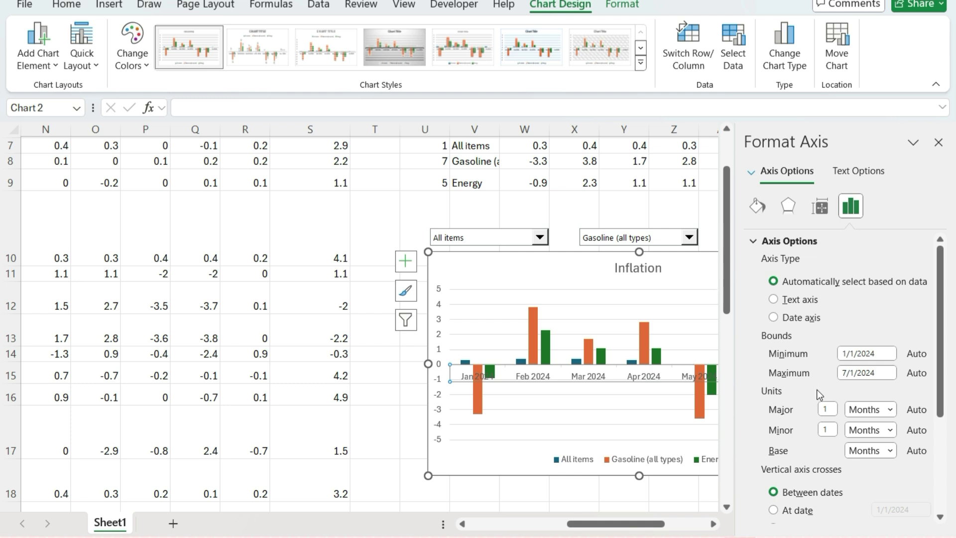
pyautogui.scroll(-5, 819, 394)
pyautogui.click(775, 493)
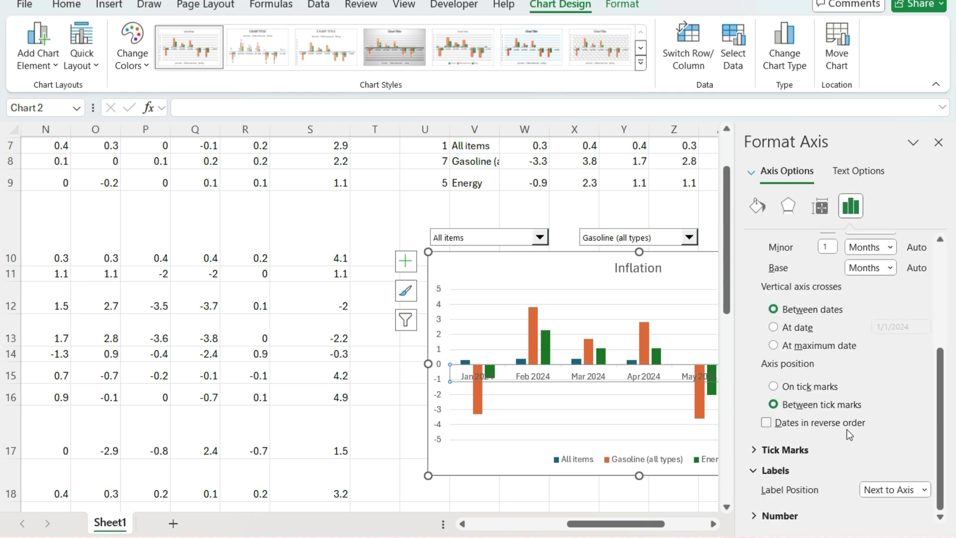
pyautogui.click(891, 490)
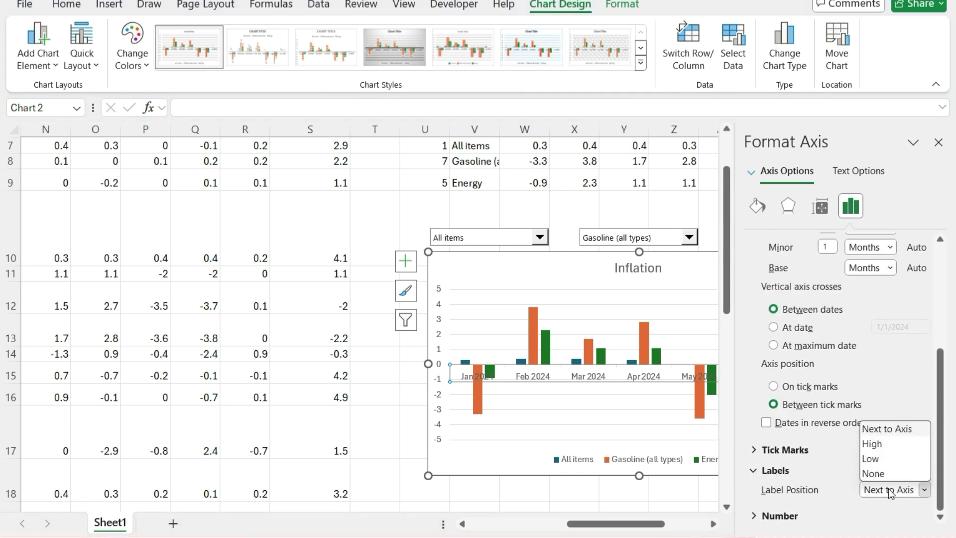
pyautogui.click(876, 444)
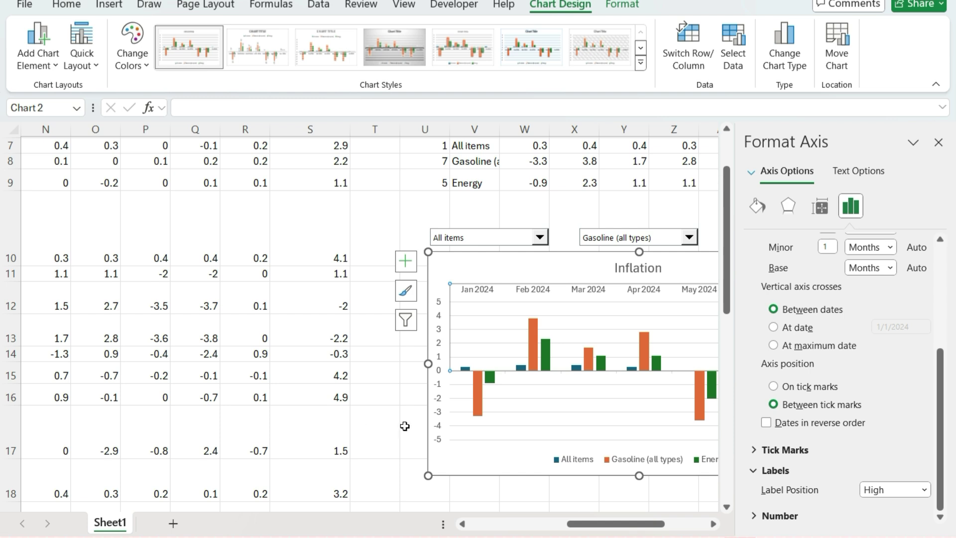
pyautogui.click(432, 275)
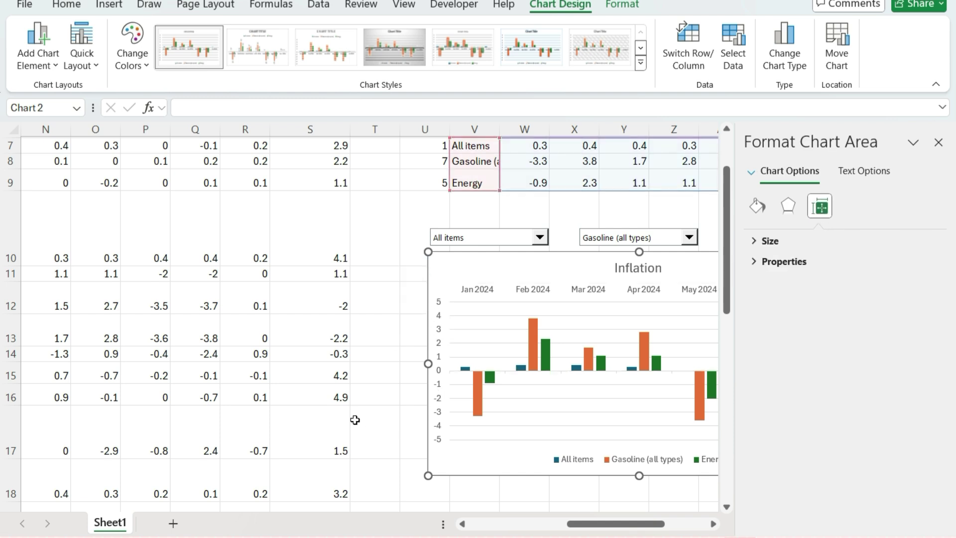
pyautogui.click(354, 420)
pyautogui.click(936, 143)
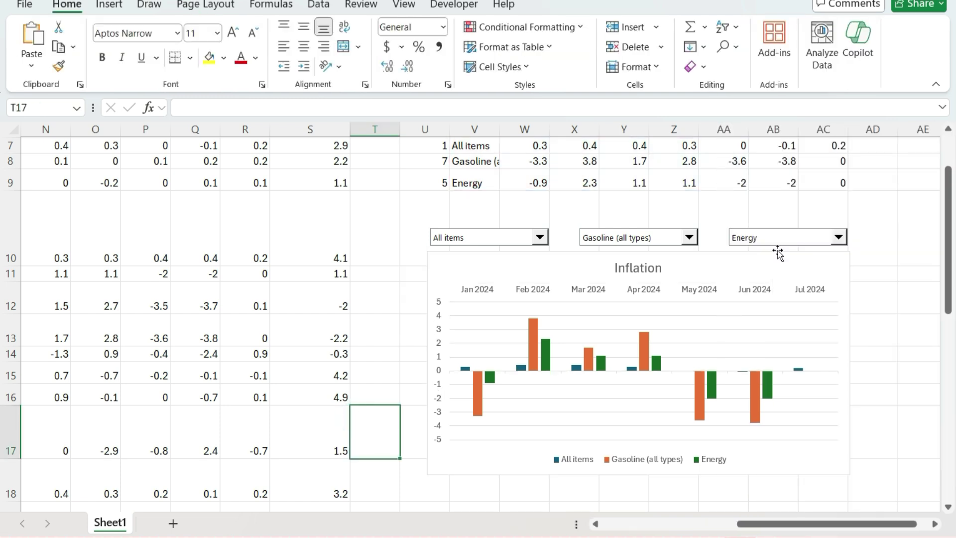
# - Recolour the Inflation chart with the bright blue monochromatic palette
pyautogui.click(732, 279)
pyautogui.click(568, 7)
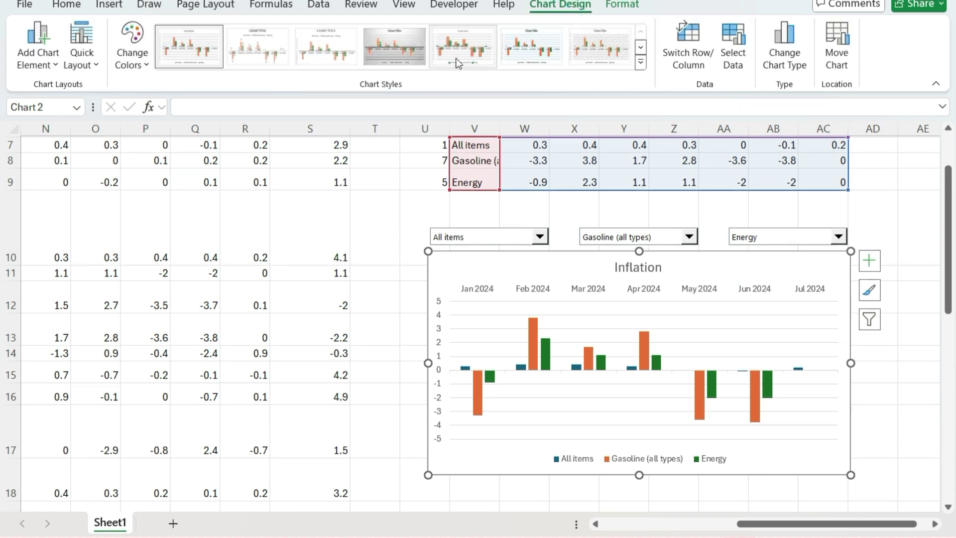
pyautogui.click(131, 47)
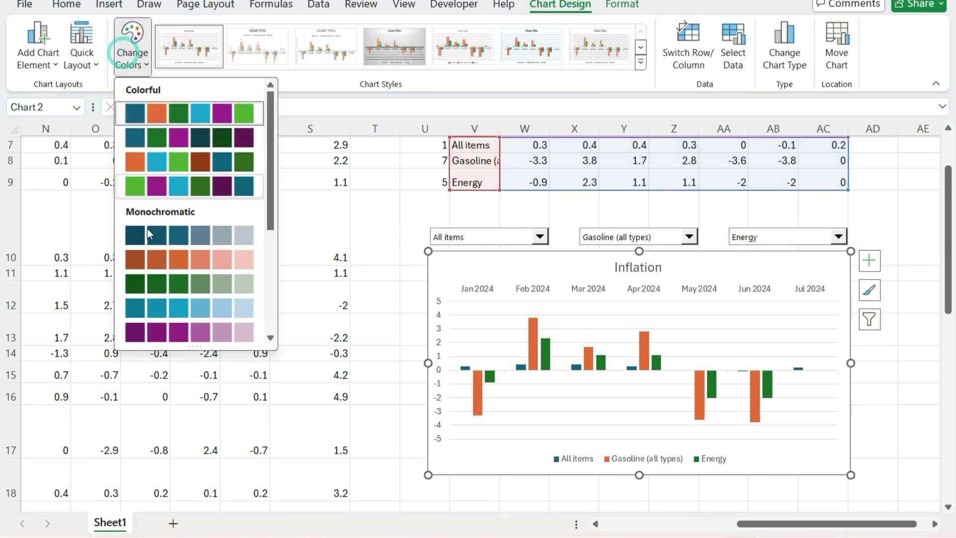
pyautogui.click(181, 309)
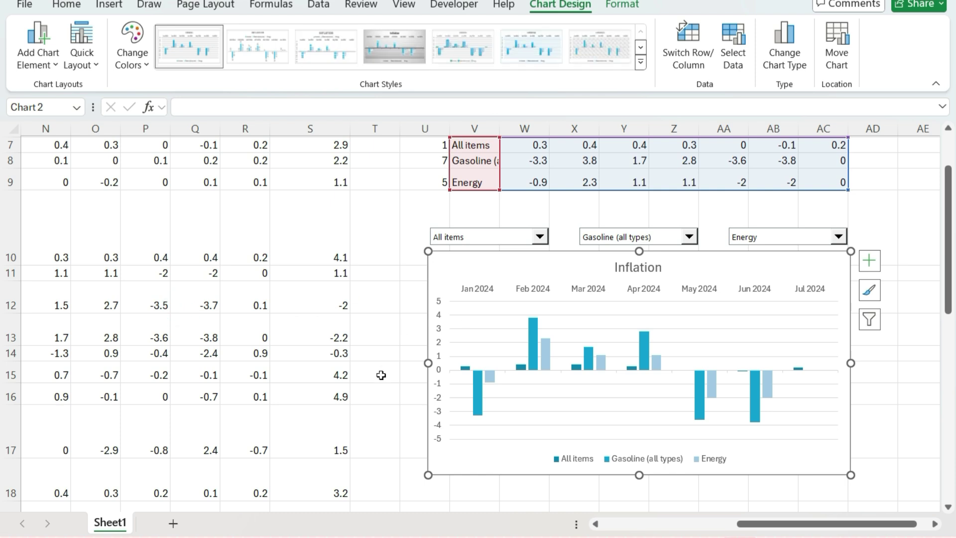
pyautogui.click(389, 392)
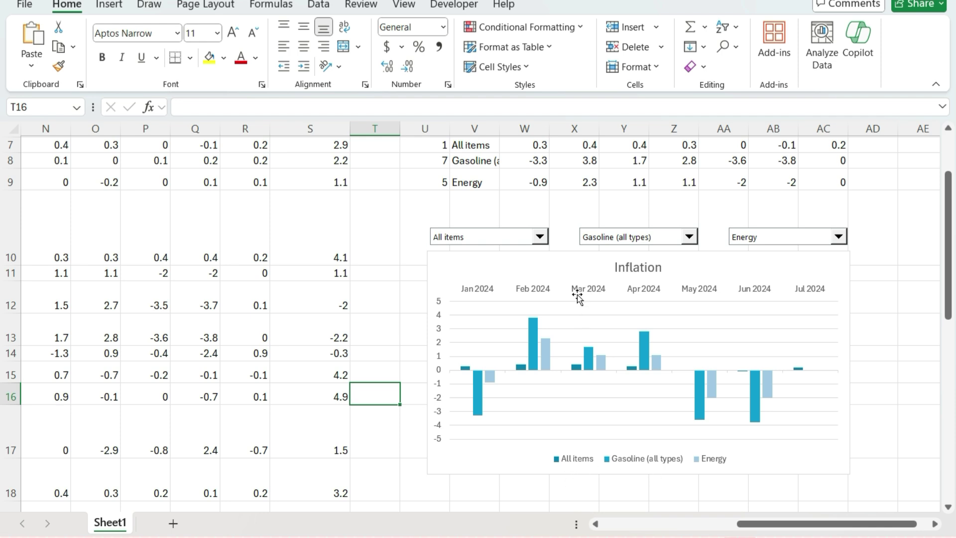
pyautogui.click(568, 266)
pyautogui.rightClick(566, 263)
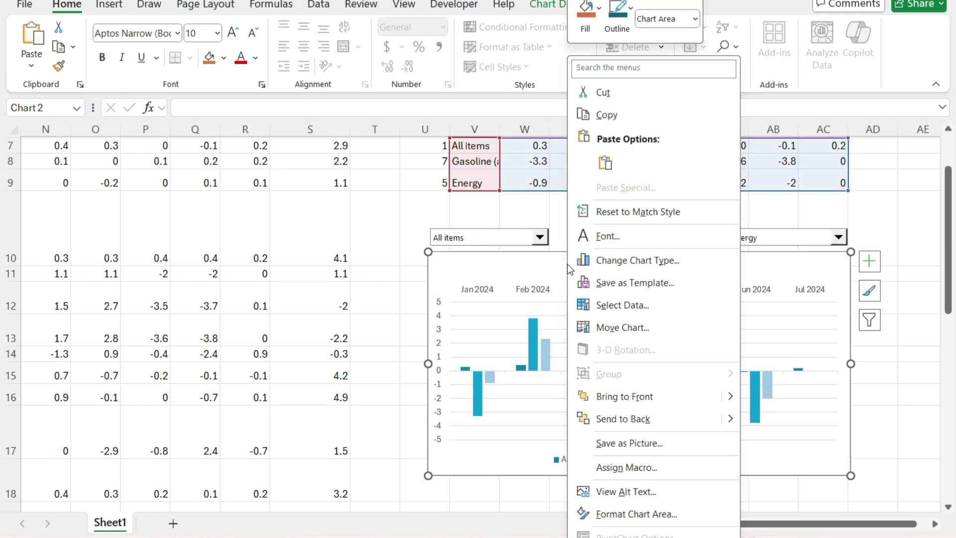
pyautogui.click(606, 266)
pyautogui.moveTo(622, 225)
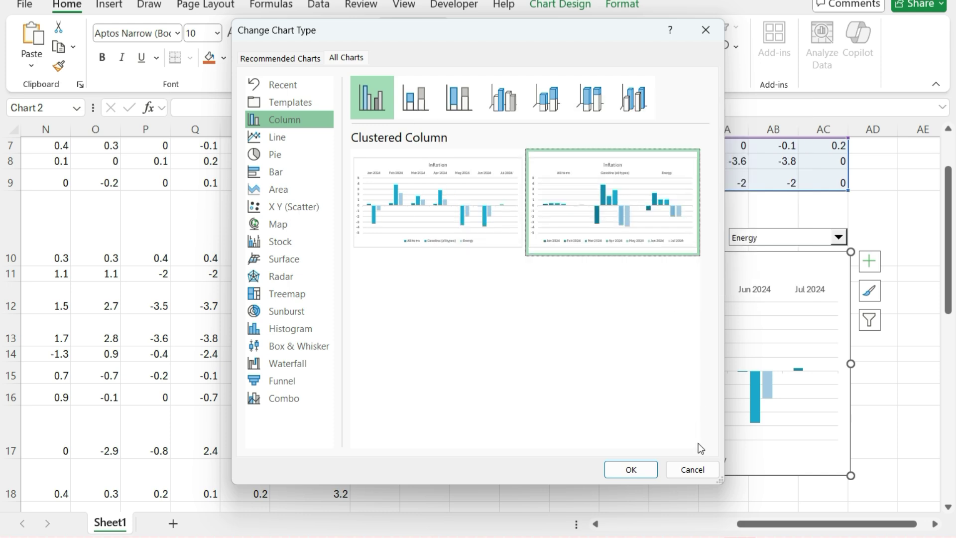
pyautogui.click(699, 474)
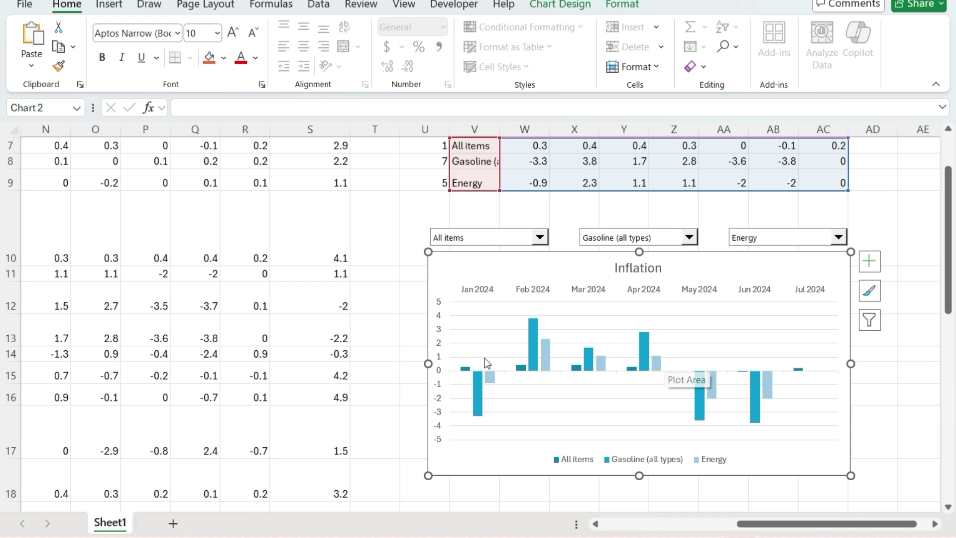
# - Widen the Inflation chart on both sides so it spans columns U to AD
pyautogui.moveTo(425, 362); pyautogui.dragTo(405, 363)
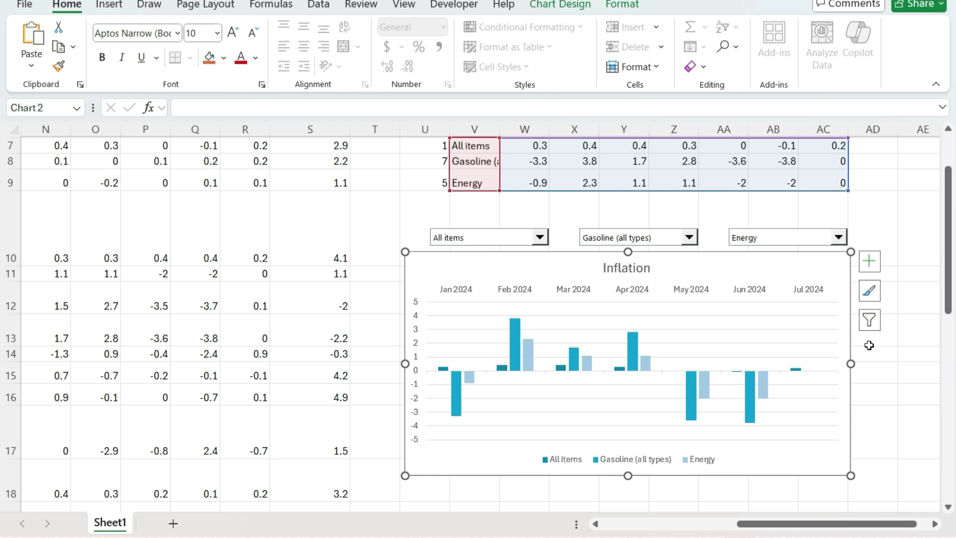
pyautogui.moveTo(853, 362); pyautogui.dragTo(898, 364)
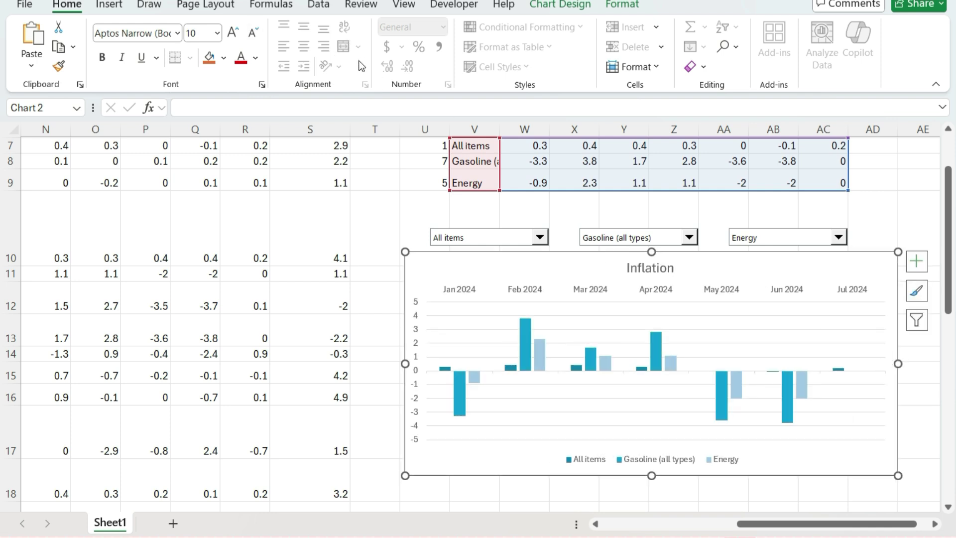
# - Move the All items combo box onto the upper part of the chart and send the chart to the back
pyautogui.rightClick(502, 243)
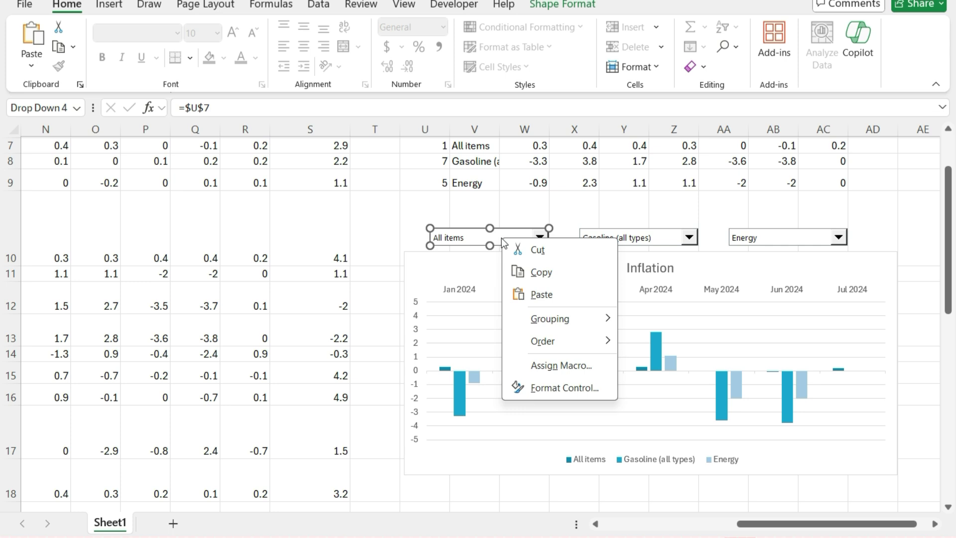
pyautogui.press('Escape')
pyautogui.press('Delete')
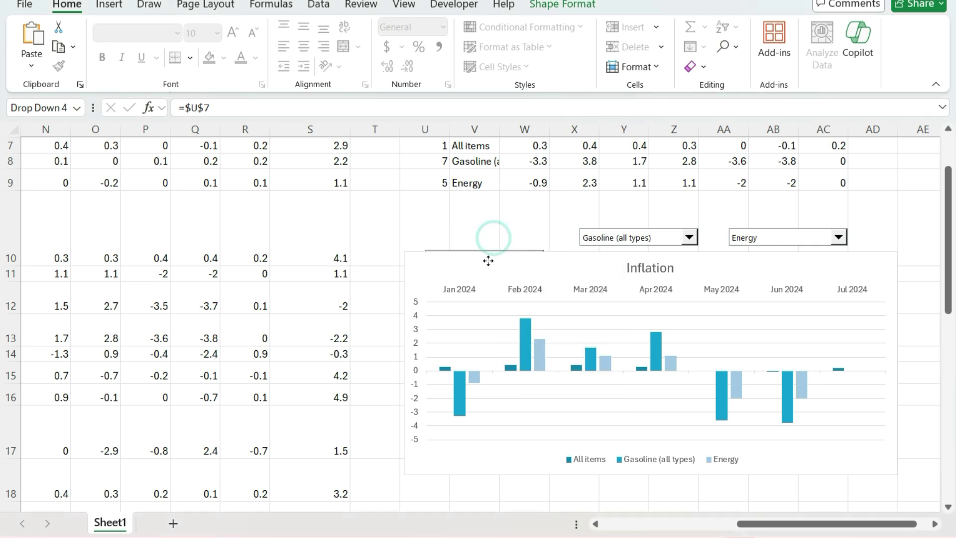
pyautogui.hotkey('ctrl', 'z')
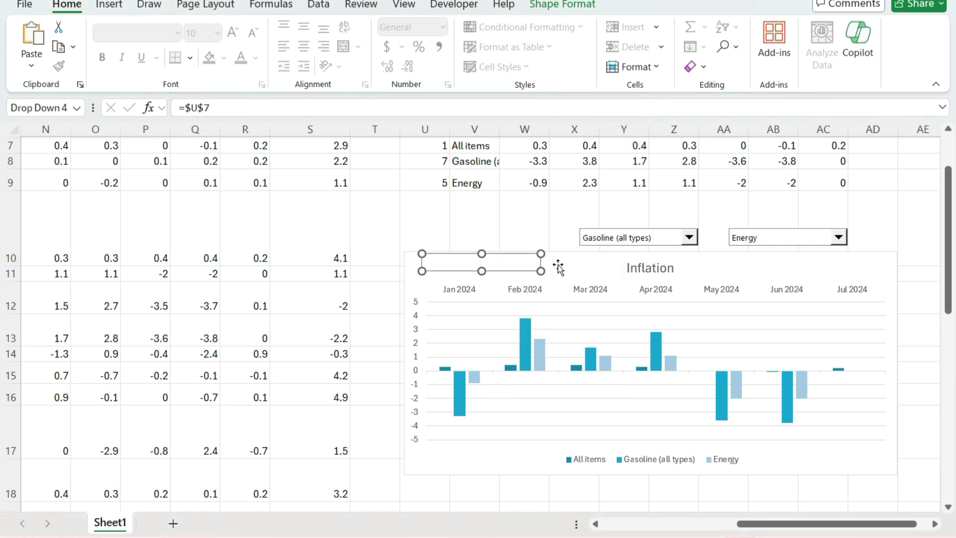
pyautogui.click(411, 278)
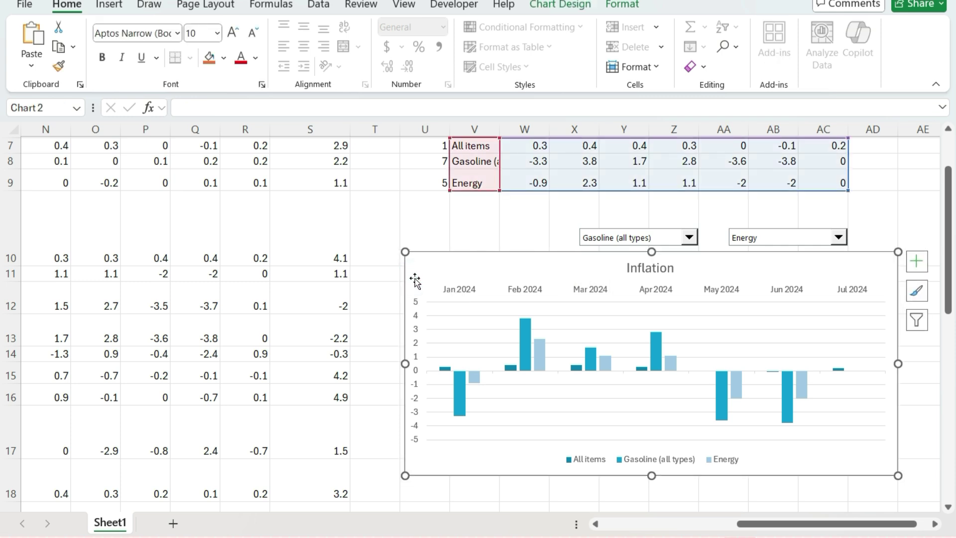
pyautogui.rightClick(415, 279)
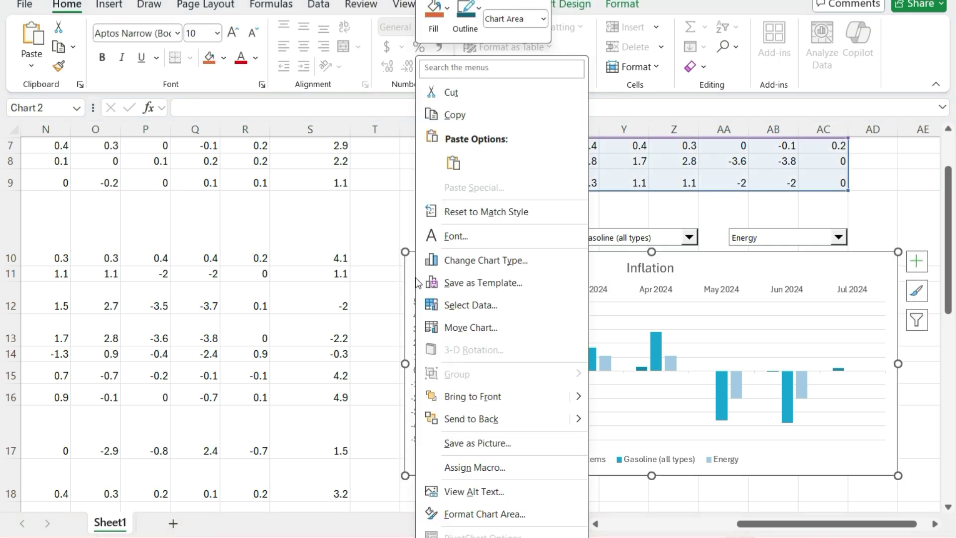
pyautogui.click(475, 422)
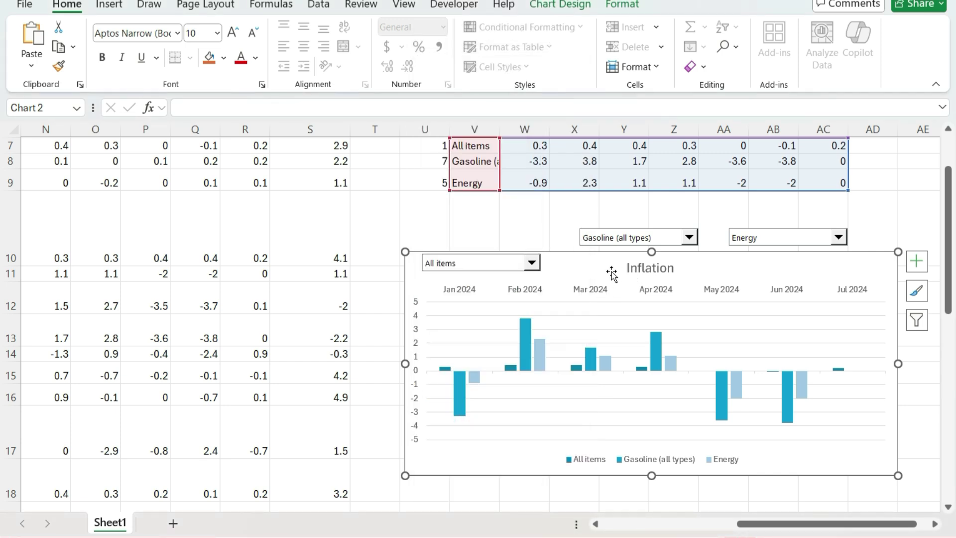
# - Move the Gasoline (all types) combo box onto the chart beside All items and shift the chart slightly upward
pyautogui.moveTo(605, 267)
pyautogui.mouseDown()
pyautogui.moveTo(626, 238)
pyautogui.moveTo(614, 266)
pyautogui.mouseUp()
pyautogui.rightClick(643, 240)
pyautogui.press('Escape')
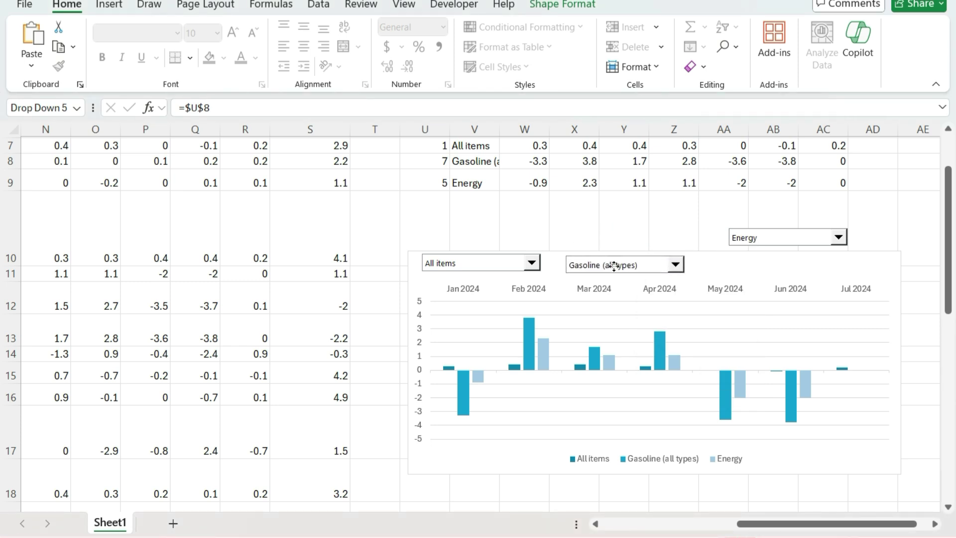
pyautogui.moveTo(614, 266); pyautogui.dragTo(653, 233)
pyautogui.click(706, 266)
# - Arrange the combo boxes in a row over the chart's legend, in the order Gasoline (all types), All items, Energy
pyautogui.keyDown('ctrl'); pyautogui.click(645, 268); pyautogui.keyUp('ctrl')
pyautogui.rightClick(646, 268)
pyautogui.click(610, 265)
pyautogui.moveTo(610, 266); pyautogui.dragTo(463, 458)
pyautogui.rightClick(485, 269)
pyautogui.click(486, 269)
pyautogui.moveTo(485, 269); pyautogui.dragTo(602, 455)
pyautogui.rightClick(797, 238)
pyautogui.click(761, 243)
pyautogui.moveTo(762, 243); pyautogui.dragTo(723, 460)
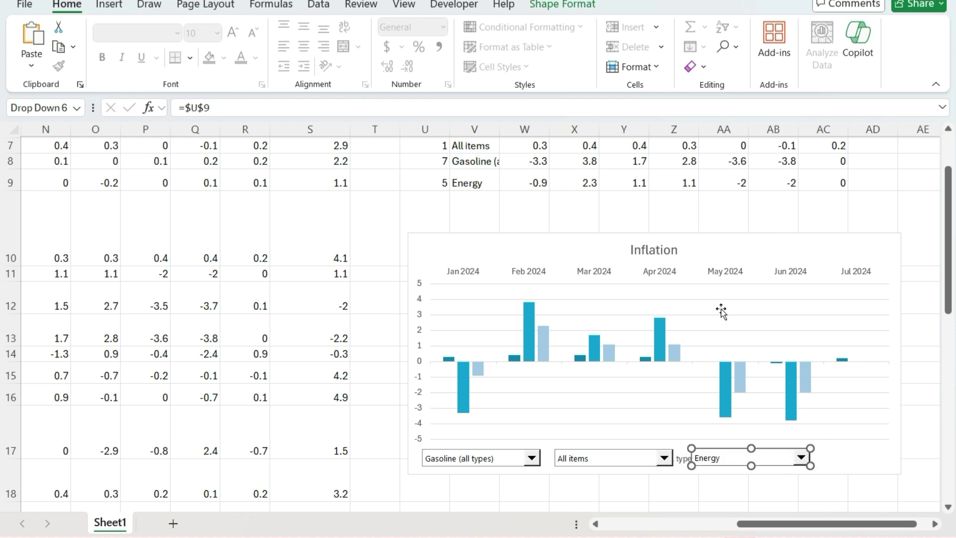
# - Add a legend at the top of the Inflation chart, below its title
pyautogui.click(700, 253)
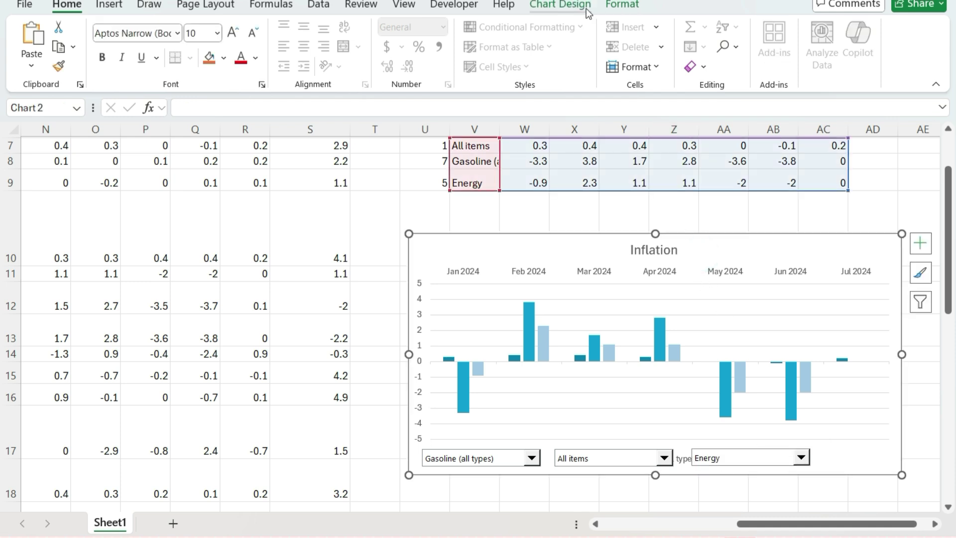
pyautogui.click(560, 5)
pyautogui.click(82, 67)
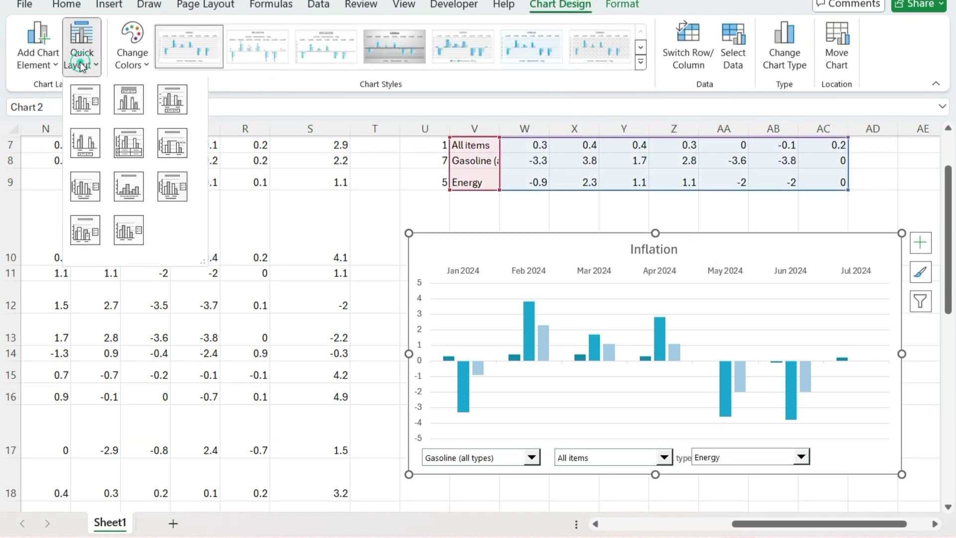
pyautogui.click(50, 68)
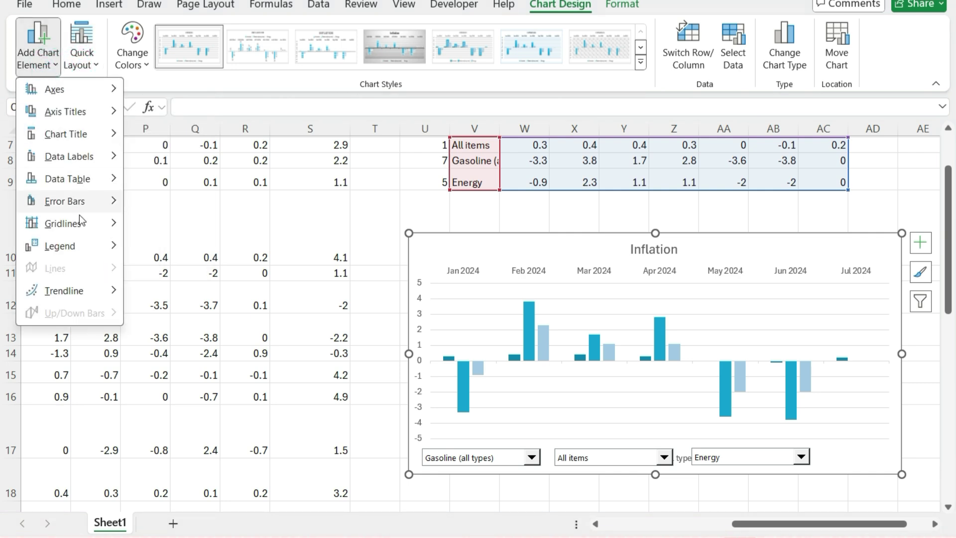
pyautogui.moveTo(75, 246)
pyautogui.click(220, 333)
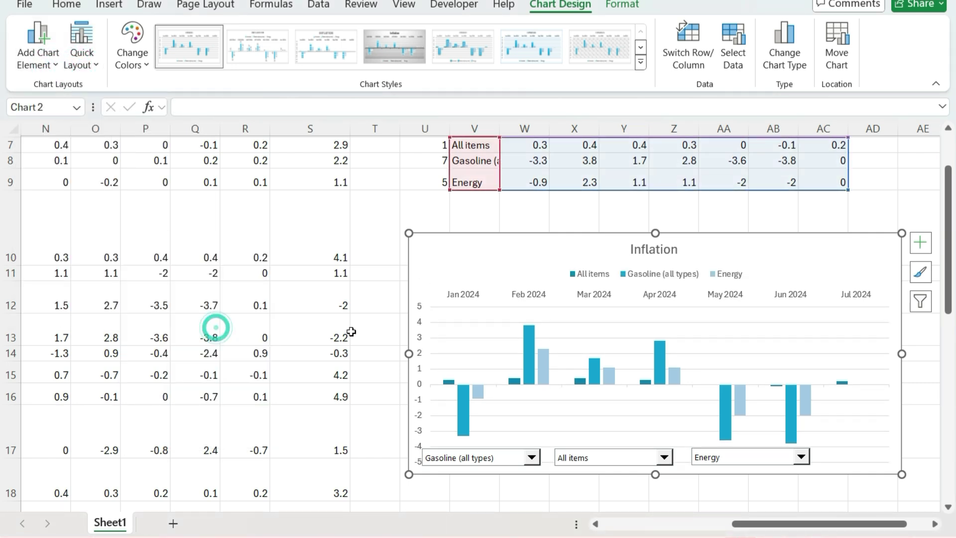
pyautogui.click(369, 219)
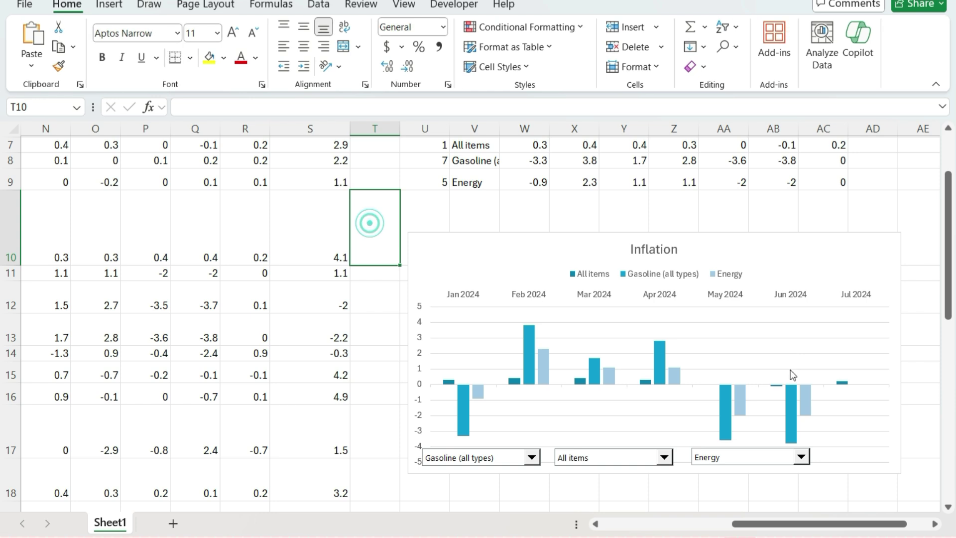
# - Switch the Energy combo box to Fuel oil, All items to Energy, and Gasoline (all types) to New vehicles
pyautogui.click(801, 456)
pyautogui.click(747, 398)
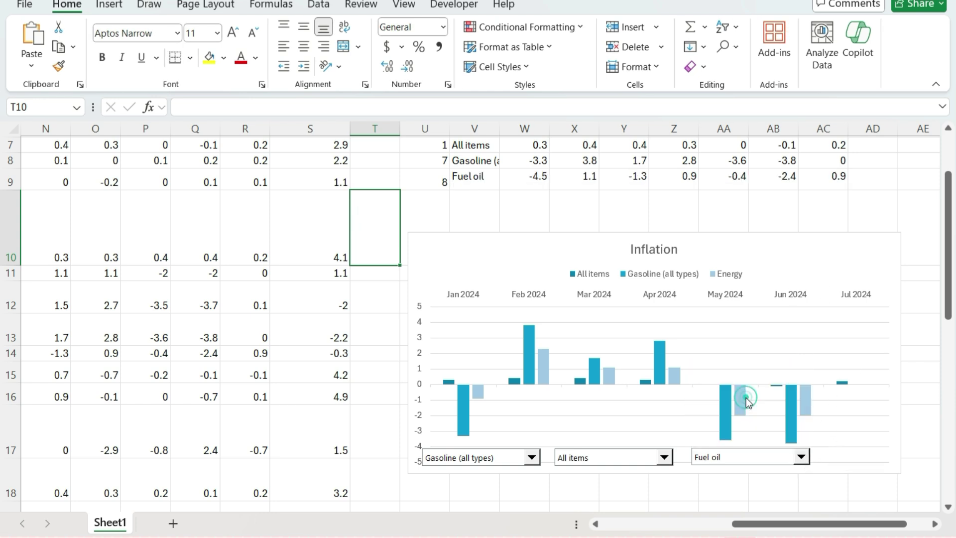
pyautogui.click(664, 457)
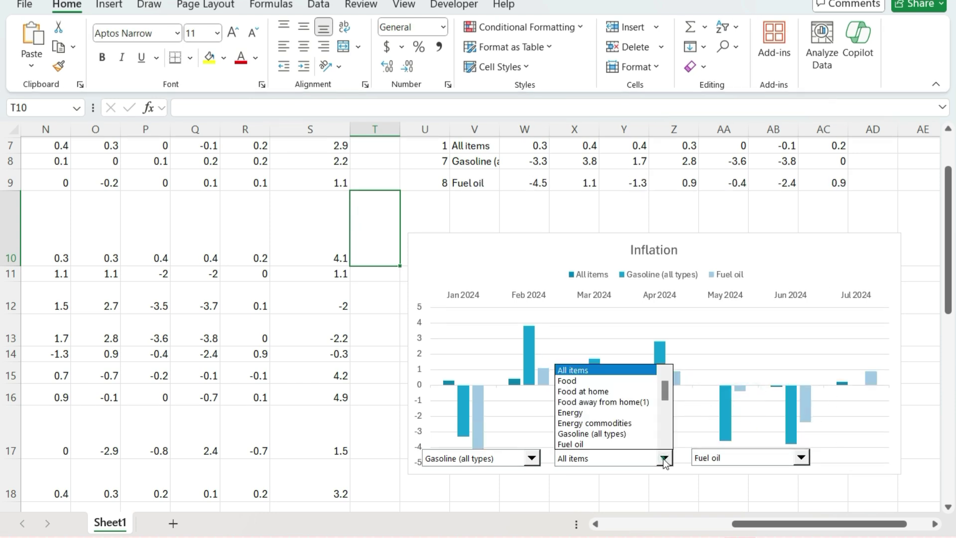
pyautogui.click(584, 414)
pyautogui.click(530, 458)
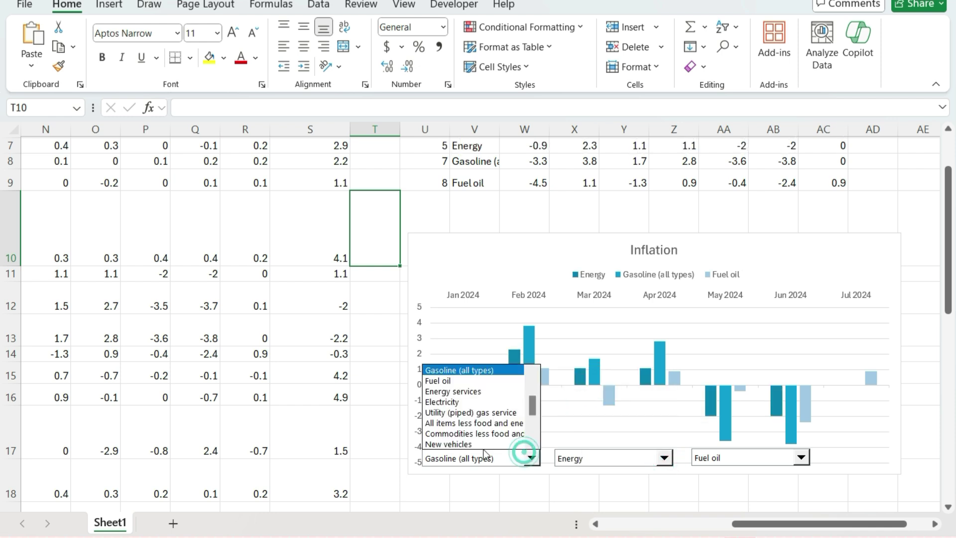
pyautogui.click(473, 444)
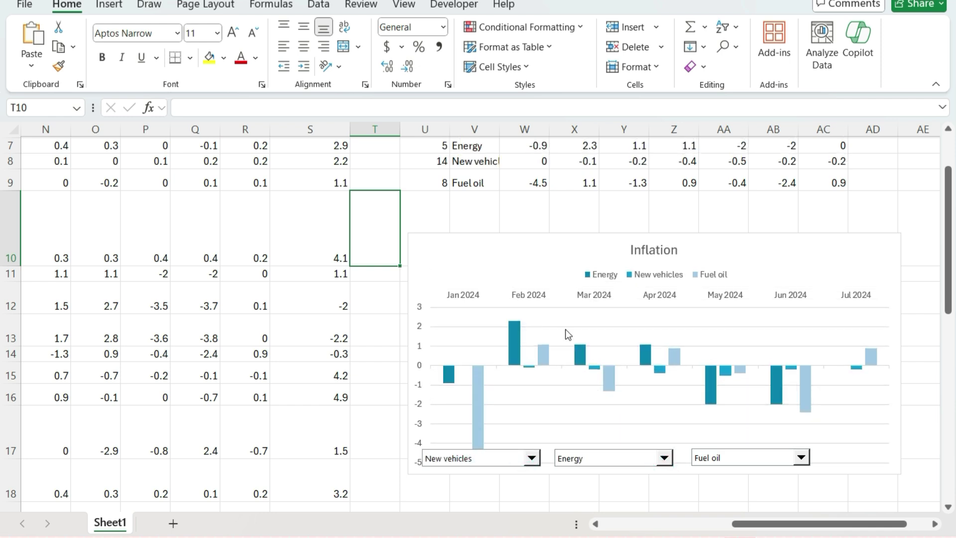
# - Enlarge the Inflation chart upward and slightly to the left, and shift the Fuel oil combo box toward the chart's right edge
pyautogui.click(537, 254)
pyautogui.moveTo(408, 233); pyautogui.dragTo(389, 147)
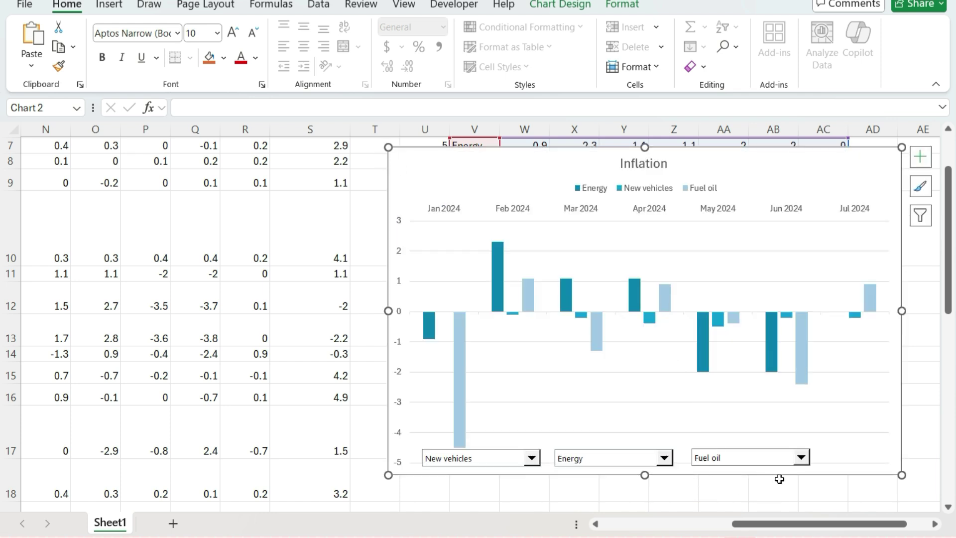
pyautogui.rightClick(780, 463)
pyautogui.click(728, 455)
pyautogui.moveTo(728, 456); pyautogui.dragTo(791, 455)
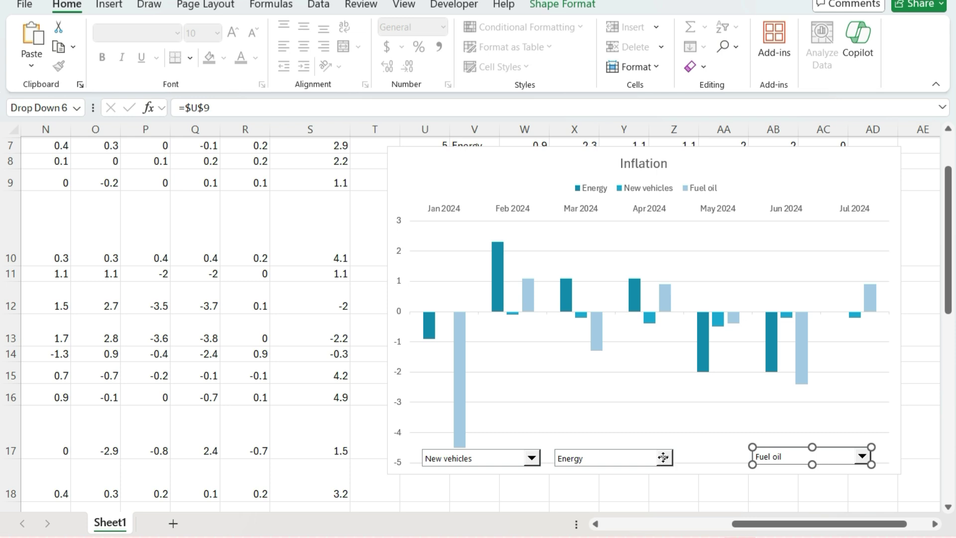
# - Shift the Energy and New vehicles combo boxes to the right so all three boxes are spread along the chart's lower edge
pyautogui.rightClick(665, 461)
pyautogui.click(631, 456)
pyautogui.moveTo(630, 456); pyautogui.dragTo(682, 456)
pyautogui.click(506, 460)
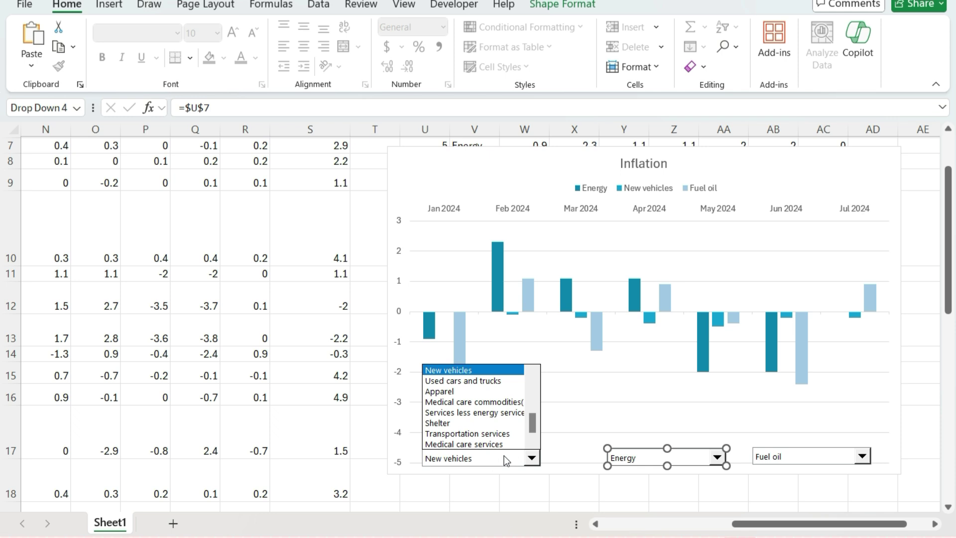
pyautogui.rightClick(504, 458)
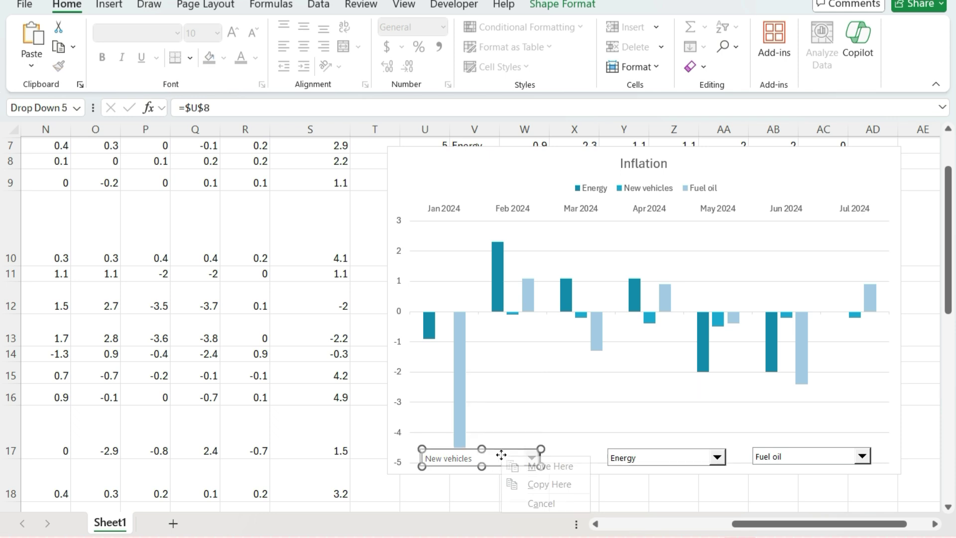
pyautogui.click(495, 455)
pyautogui.moveTo(495, 455); pyautogui.dragTo(525, 454)
pyautogui.click(503, 480)
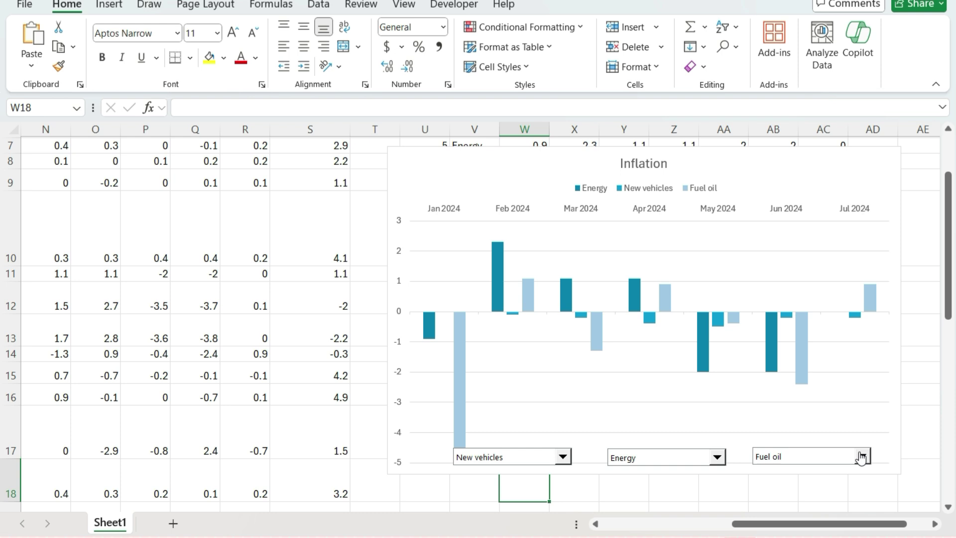
# - Stretch the Inflation chart up to row 5 and slightly further left so it covers the linked helper table
pyautogui.scroll(2, 852, 355)
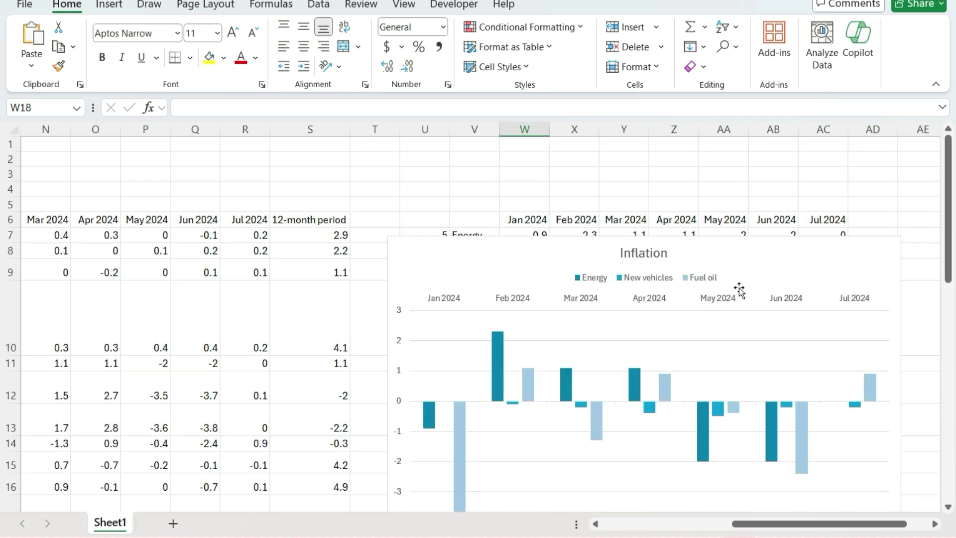
pyautogui.click(719, 250)
pyautogui.moveTo(644, 236); pyautogui.dragTo(640, 203)
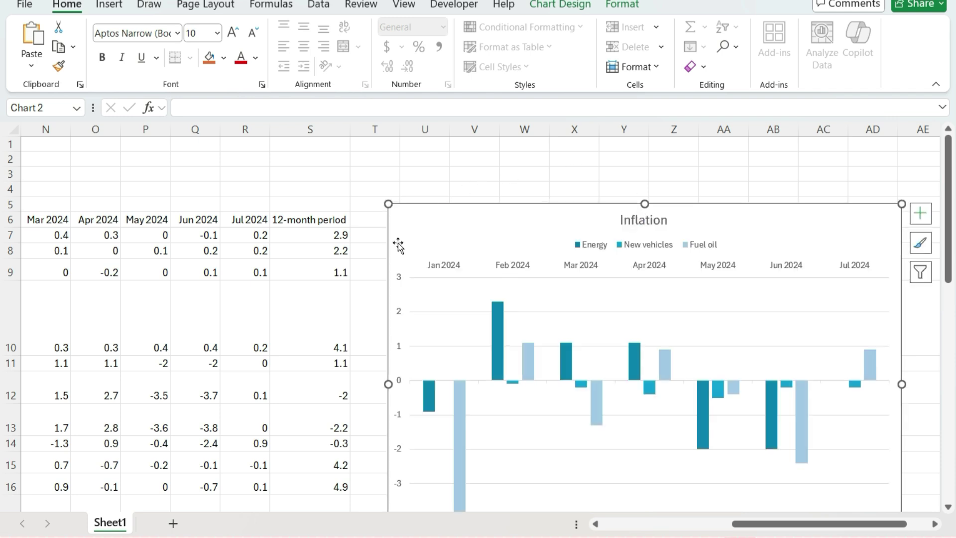
pyautogui.scroll(-1, 400, 305)
pyautogui.moveTo(389, 339); pyautogui.dragTo(380, 339)
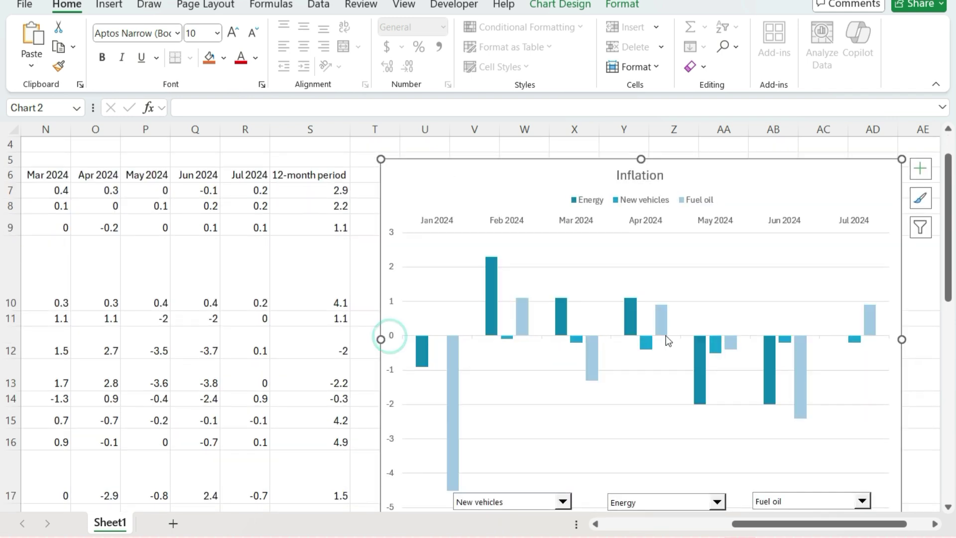
pyautogui.click(909, 383)
# - Hide columns K through S, which hold the copied data table
pyautogui.scroll(-2, 914, 390)
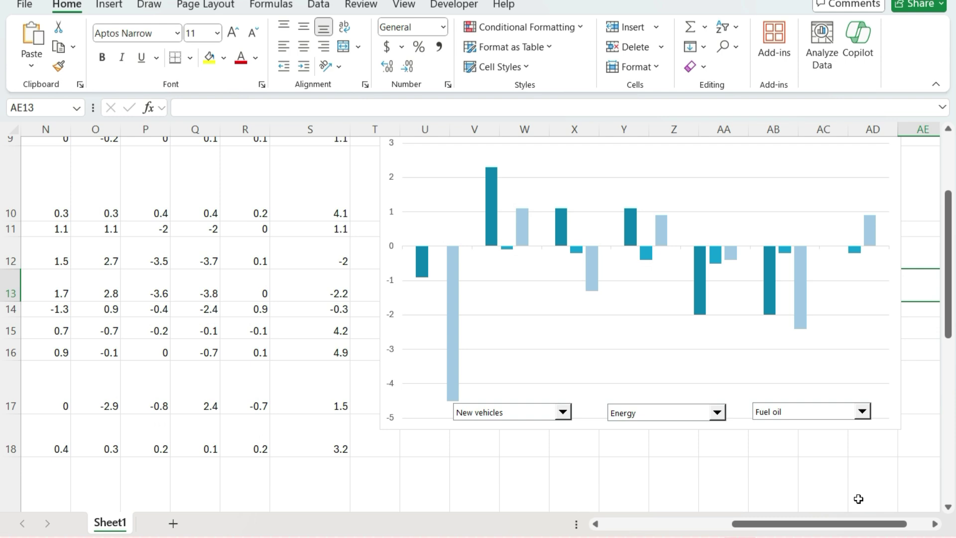
pyautogui.hscroll(-5, 863, 528)
pyautogui.scroll(3, 821, 324)
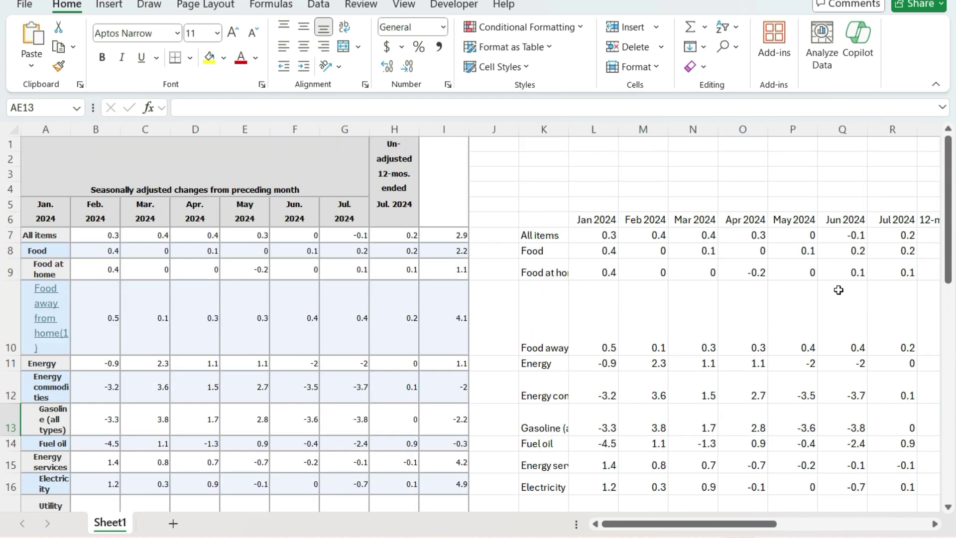
pyautogui.moveTo(538, 129); pyautogui.dragTo(607, 128)
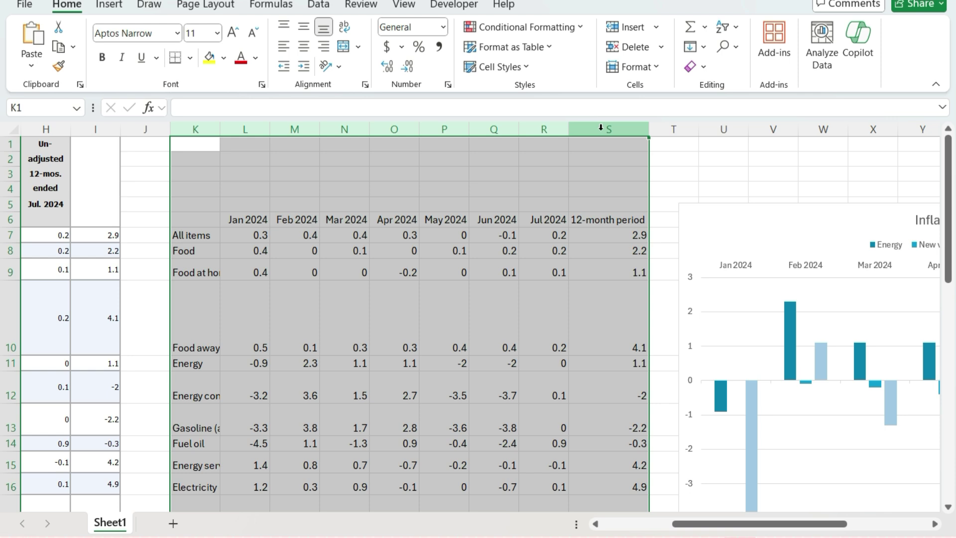
pyautogui.rightClick(604, 130)
pyautogui.click(672, 401)
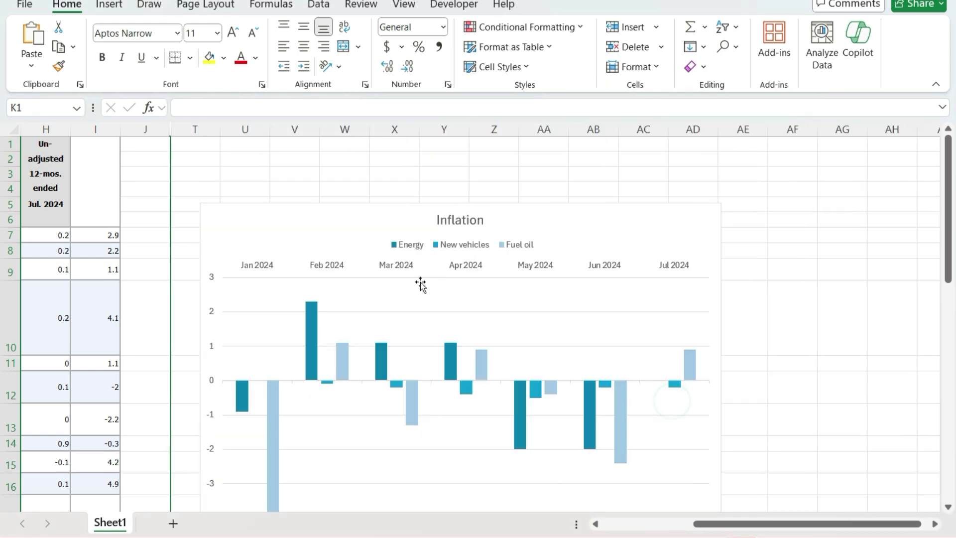
pyautogui.click(373, 175)
# - Turn off the worksheet gridlines and bring the chart with its combo boxes into view
pyautogui.moveTo(781, 524); pyautogui.dragTo(679, 533)
pyautogui.scroll(-1, 293, 212)
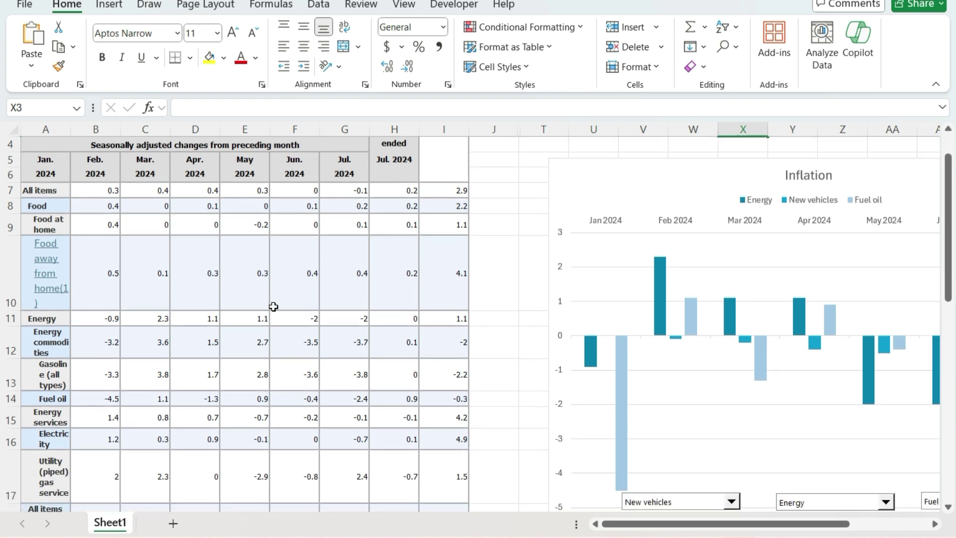
pyautogui.scroll(1, 288, 291)
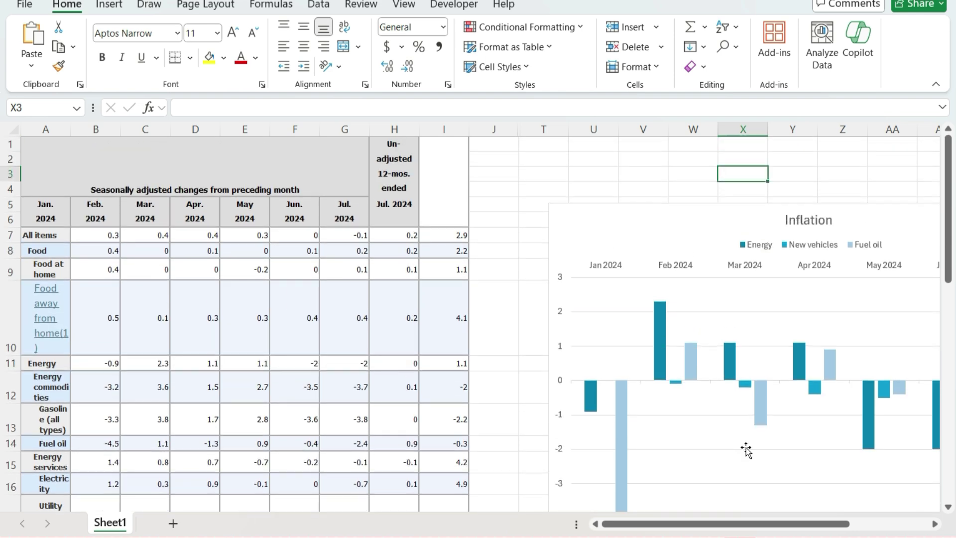
pyautogui.moveTo(693, 524); pyautogui.dragTo(777, 529)
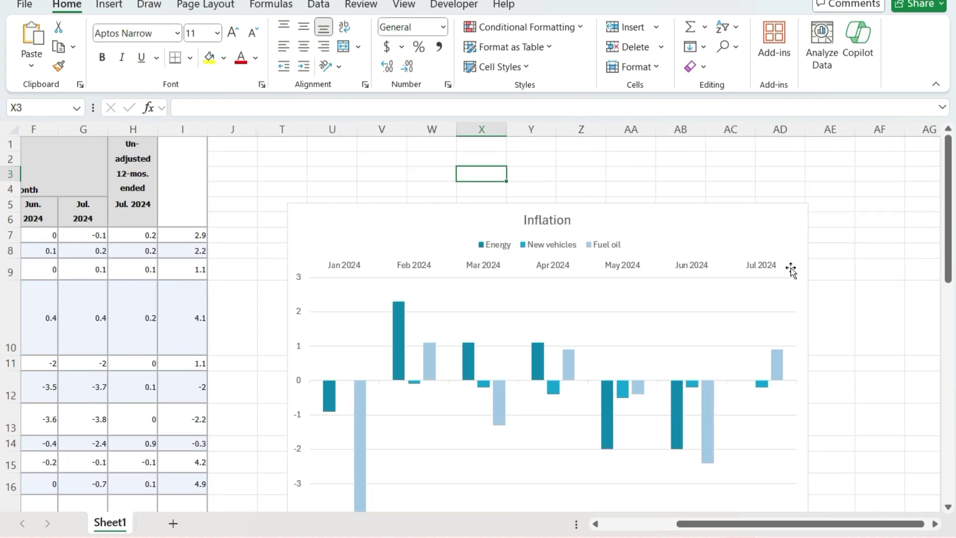
pyautogui.scroll(-3, 792, 272)
pyautogui.scroll(1, 794, 275)
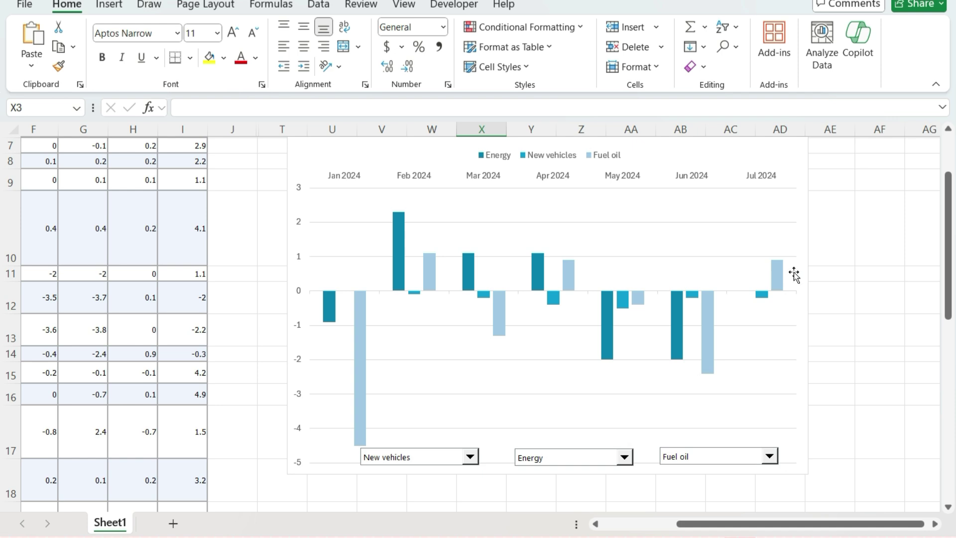
pyautogui.scroll(1, 794, 274)
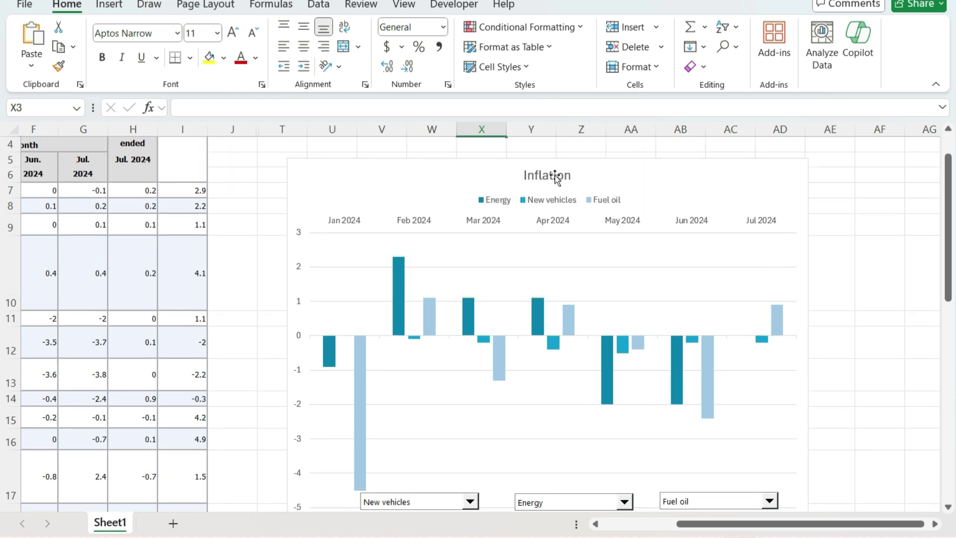
pyautogui.click(404, 5)
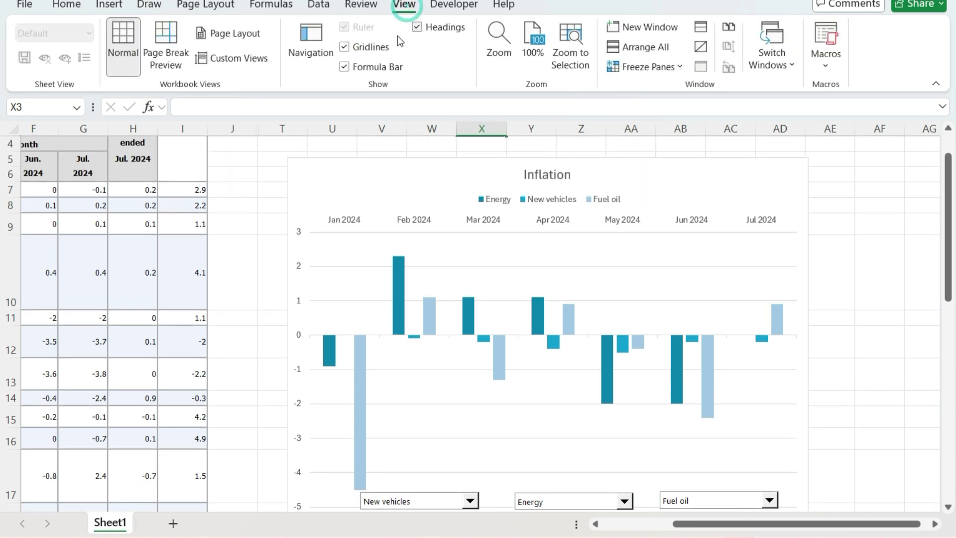
pyautogui.click(371, 48)
pyautogui.scroll(-1, 264, 248)
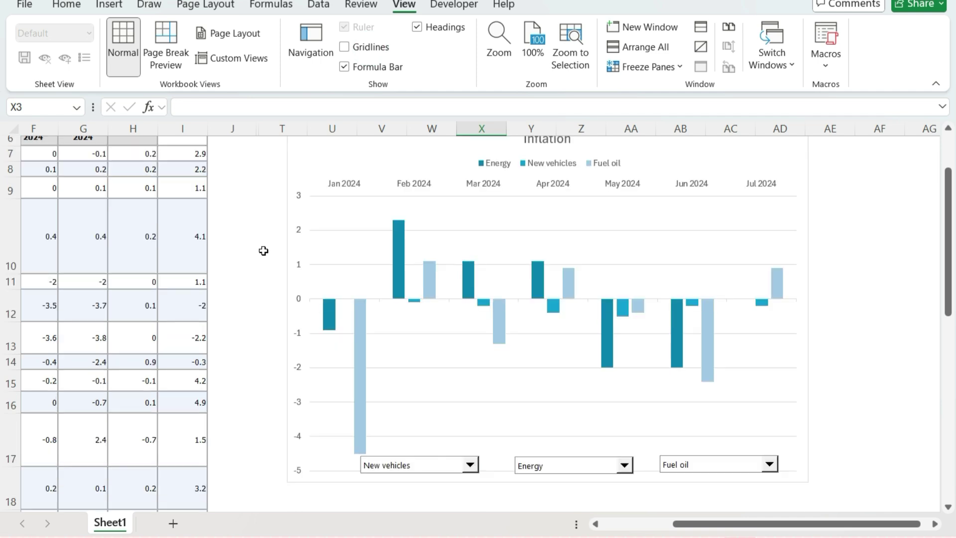
pyautogui.moveTo(950, 274); pyautogui.dragTo(949, 267)
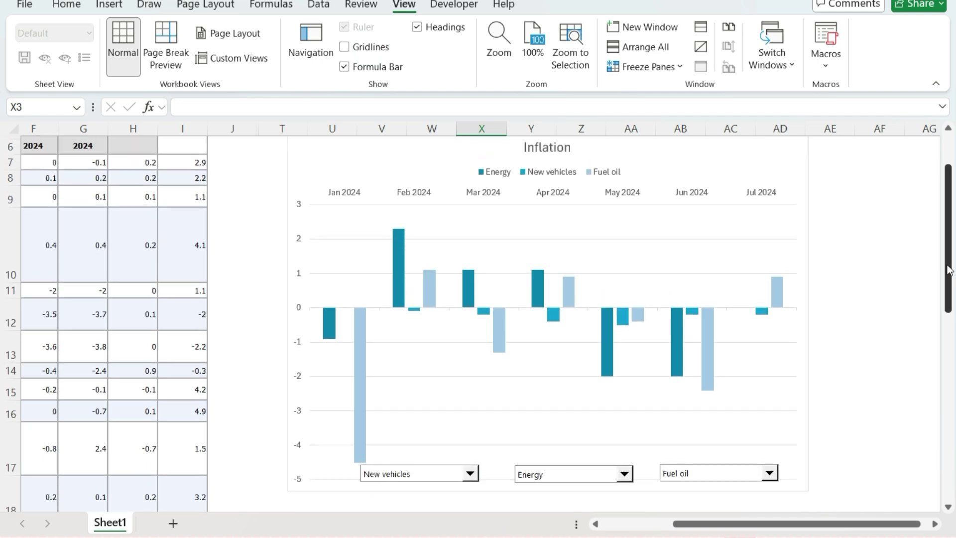
# - Set the chart's combo boxes, from left to right, to Shelter, Electricity and New vehicles
pyautogui.click(468, 478)
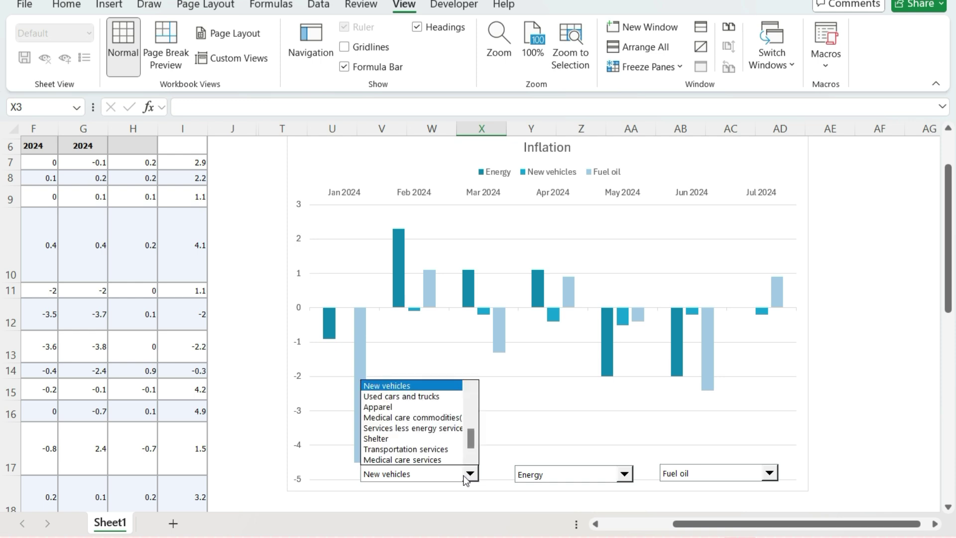
pyautogui.click(419, 438)
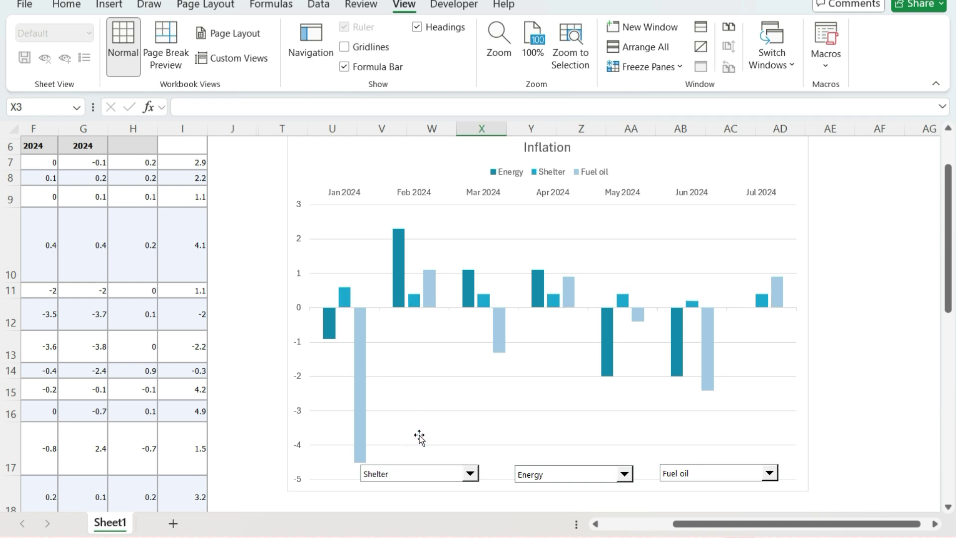
pyautogui.click(603, 477)
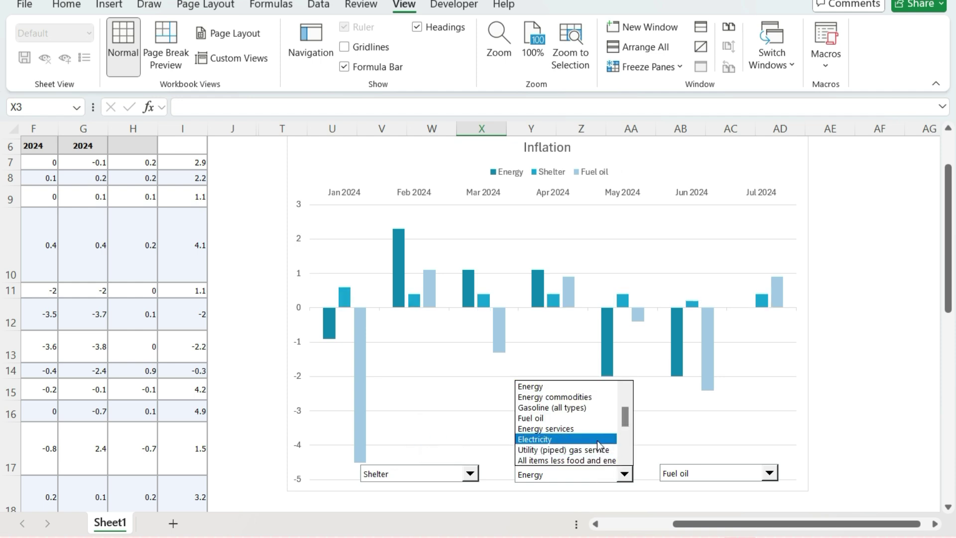
pyautogui.click(599, 442)
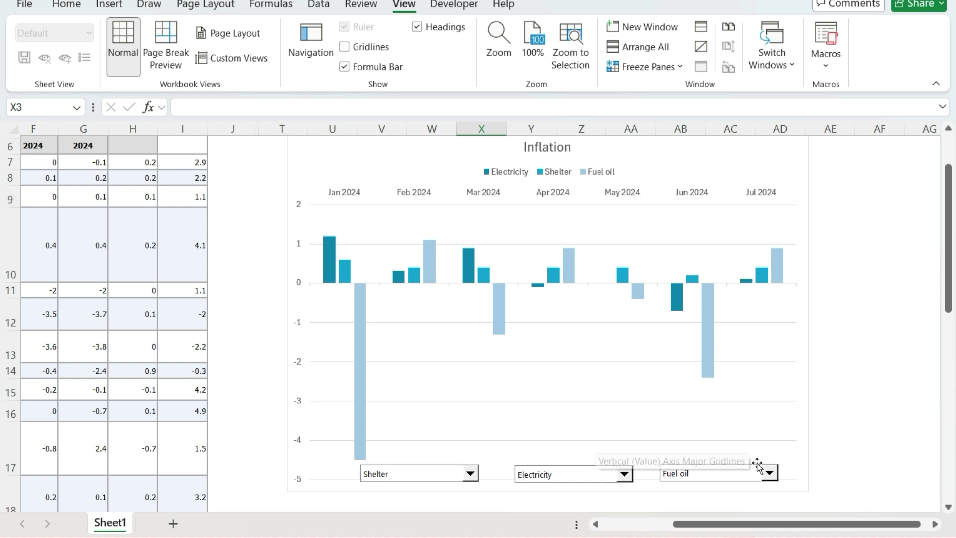
pyautogui.click(769, 474)
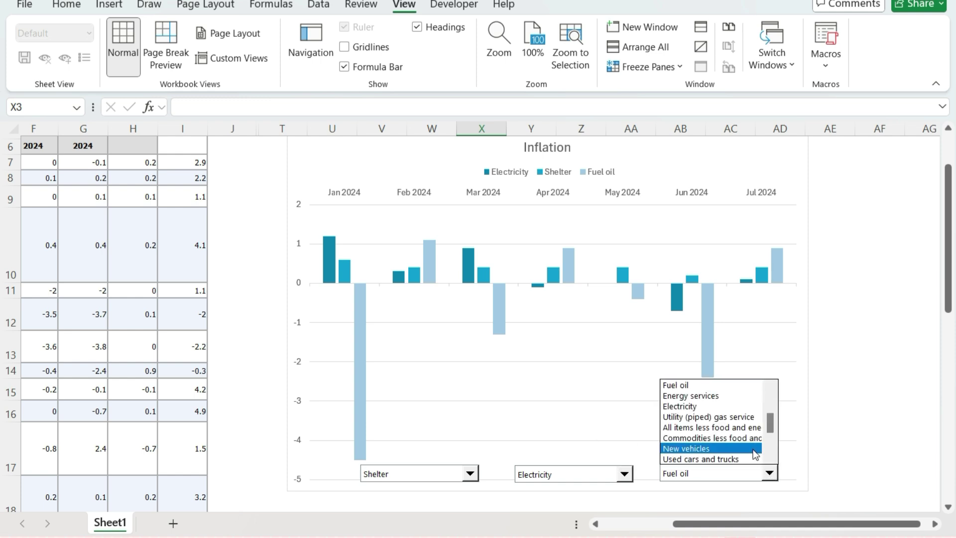
pyautogui.click(755, 450)
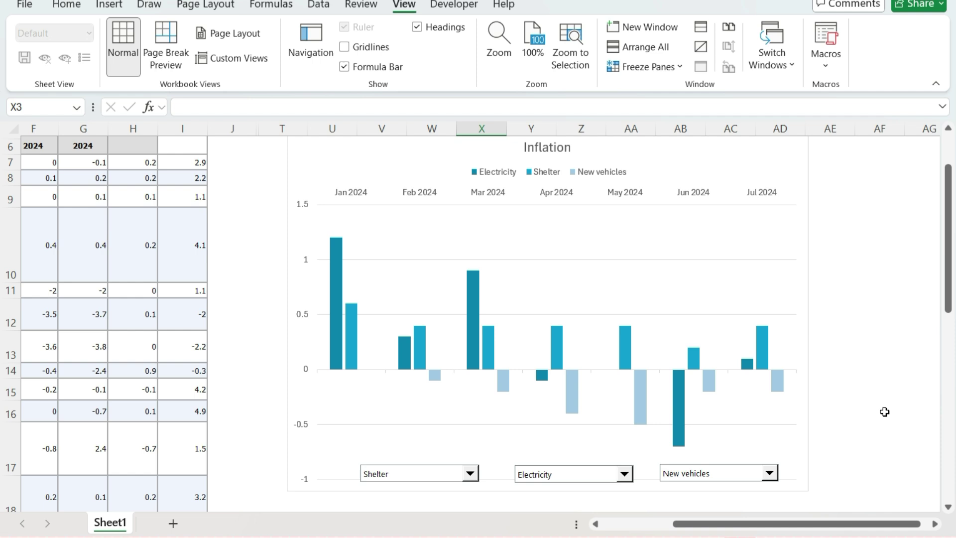
pyautogui.click(635, 524)
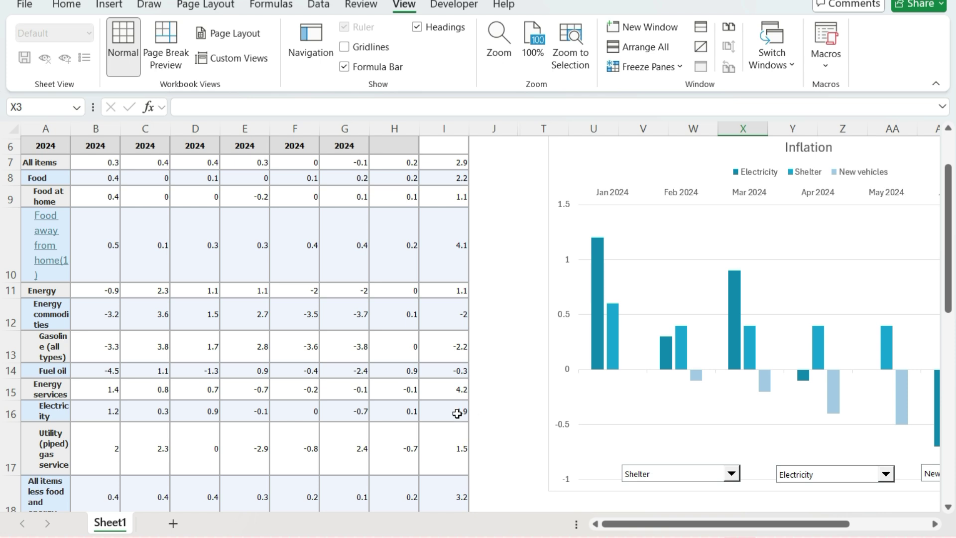
pyautogui.moveTo(637, 523); pyautogui.dragTo(714, 524)
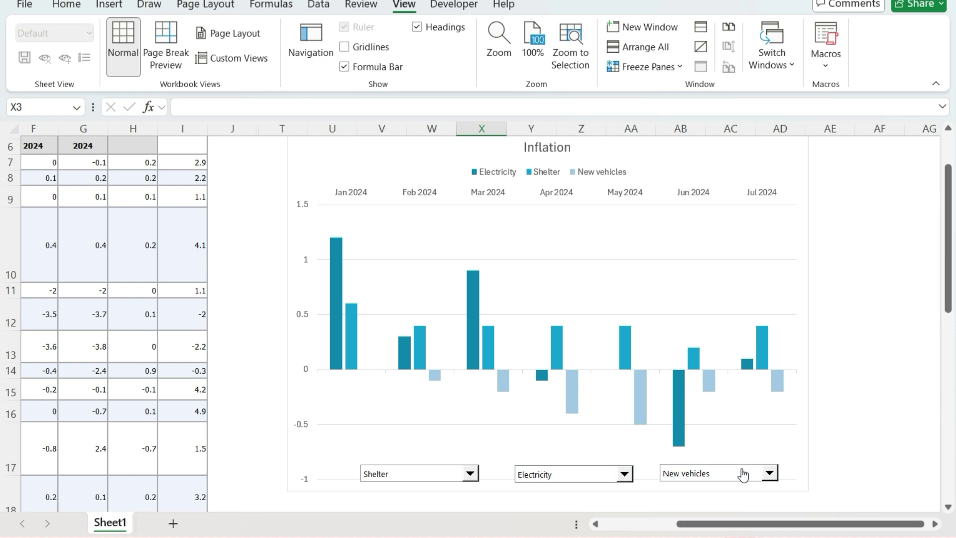
# - Unhide columns K through S between the source table and the Inflation chart, revealing the copied data table
pyautogui.click(650, 523)
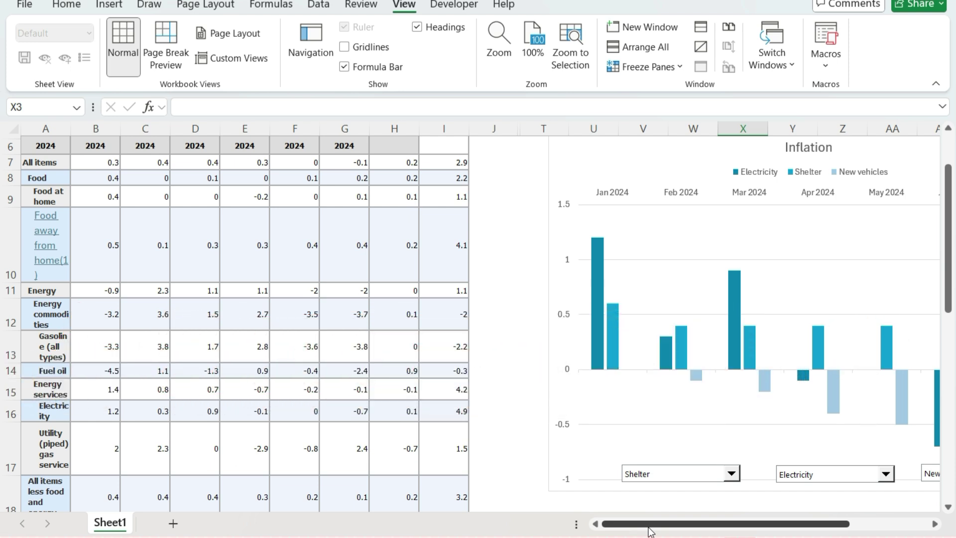
pyautogui.moveTo(501, 133); pyautogui.dragTo(543, 130)
pyautogui.rightClick(543, 131)
pyautogui.click(598, 419)
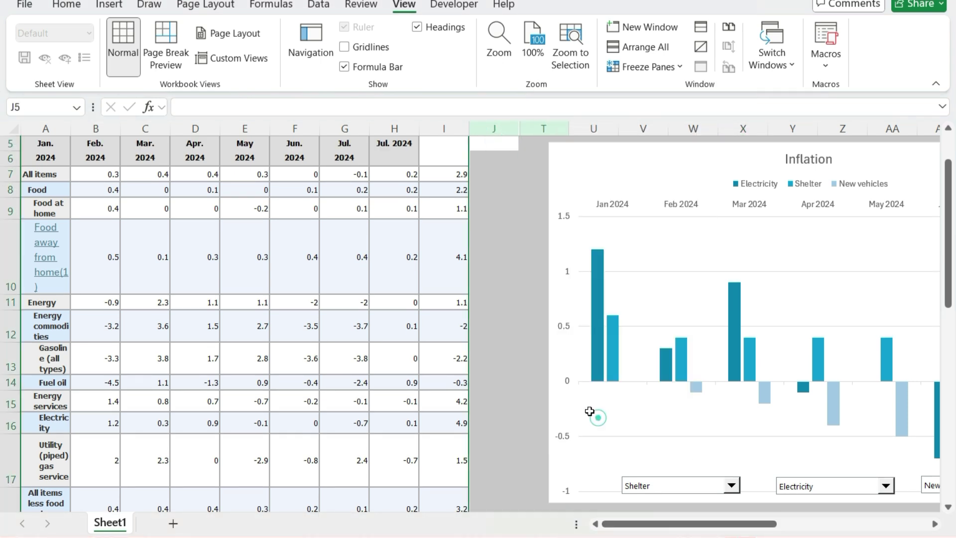
pyautogui.click(488, 365)
pyautogui.moveTo(688, 524); pyautogui.dragTo(752, 529)
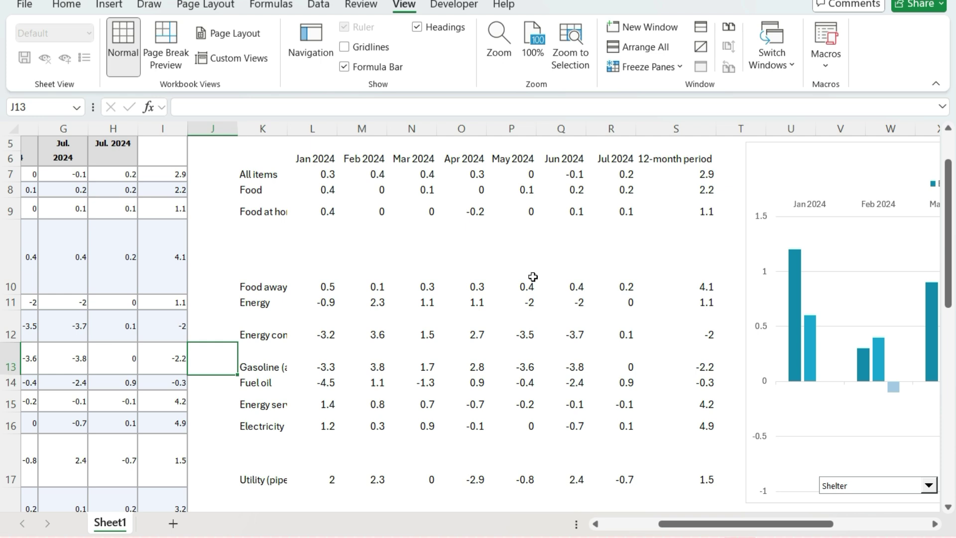
pyautogui.moveTo(706, 527); pyautogui.dragTo(802, 527)
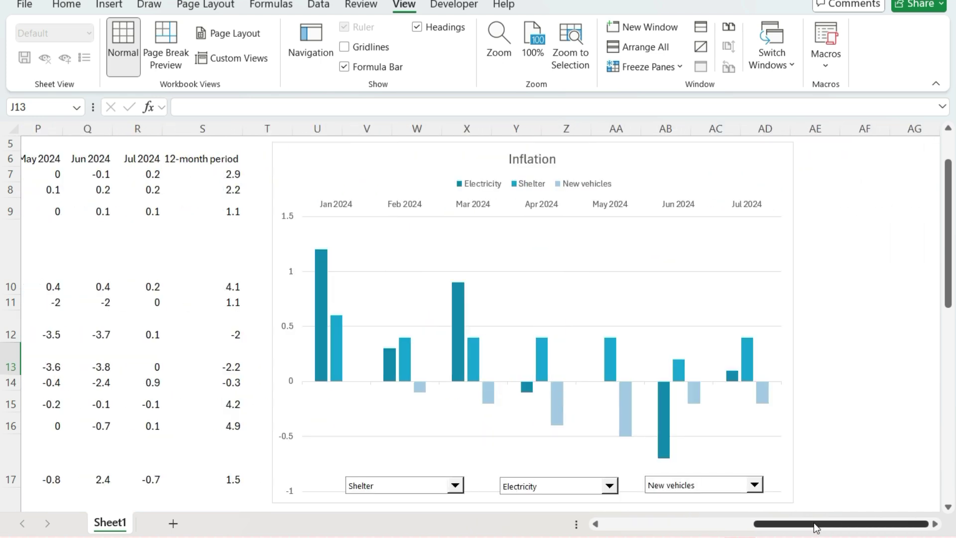